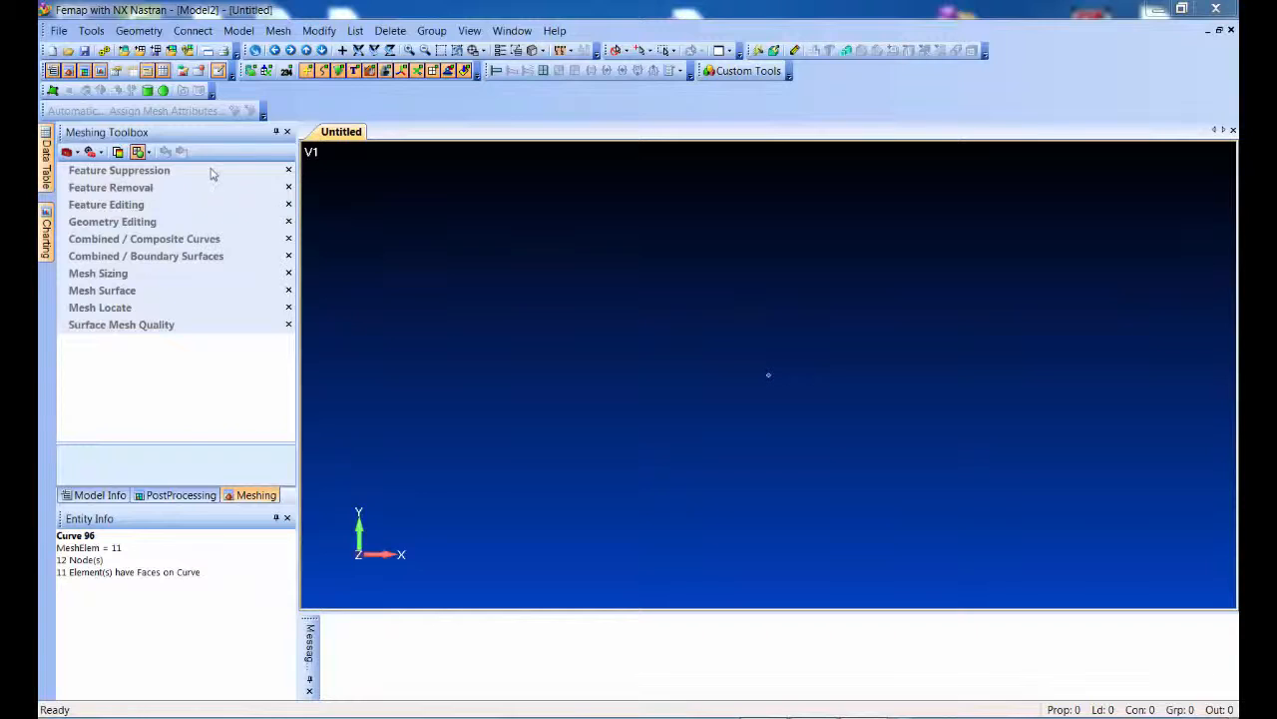
# Import the geometry file welded_bracket_assem.prt, adjusting the geometry scale factor to match the part file
pyautogui.click(127, 51)
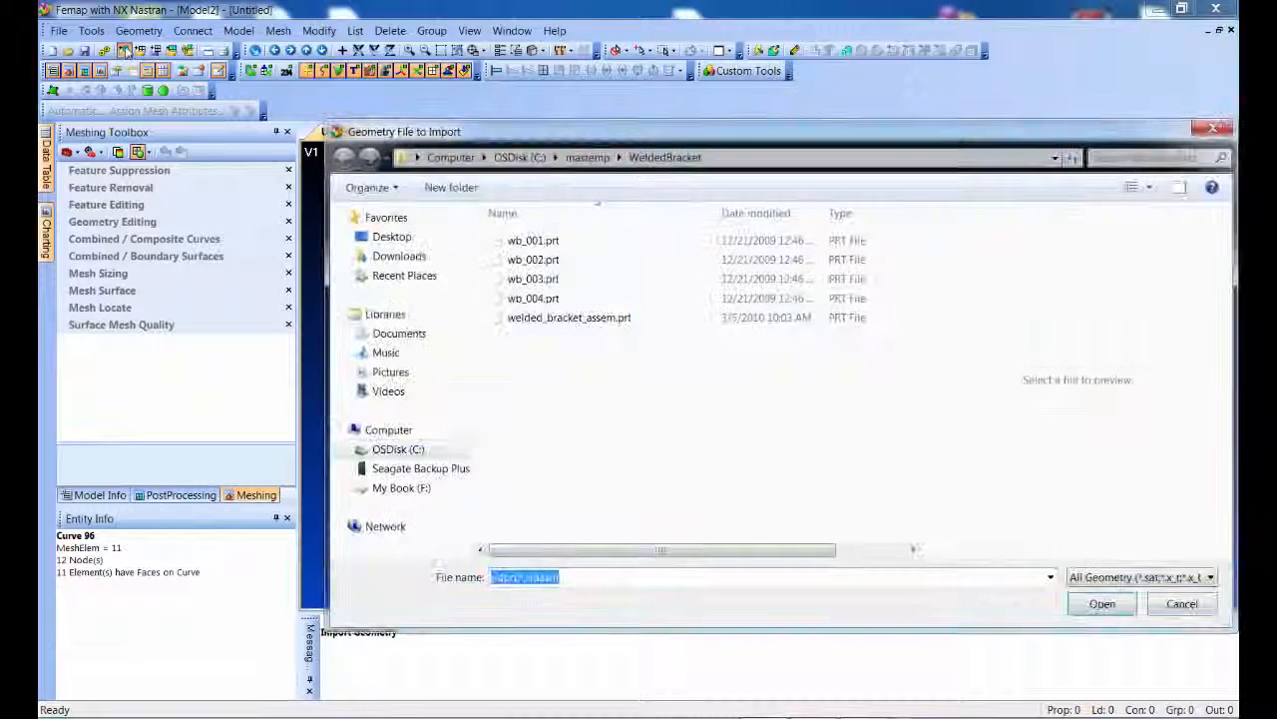
pyautogui.doubleClick(565, 319)
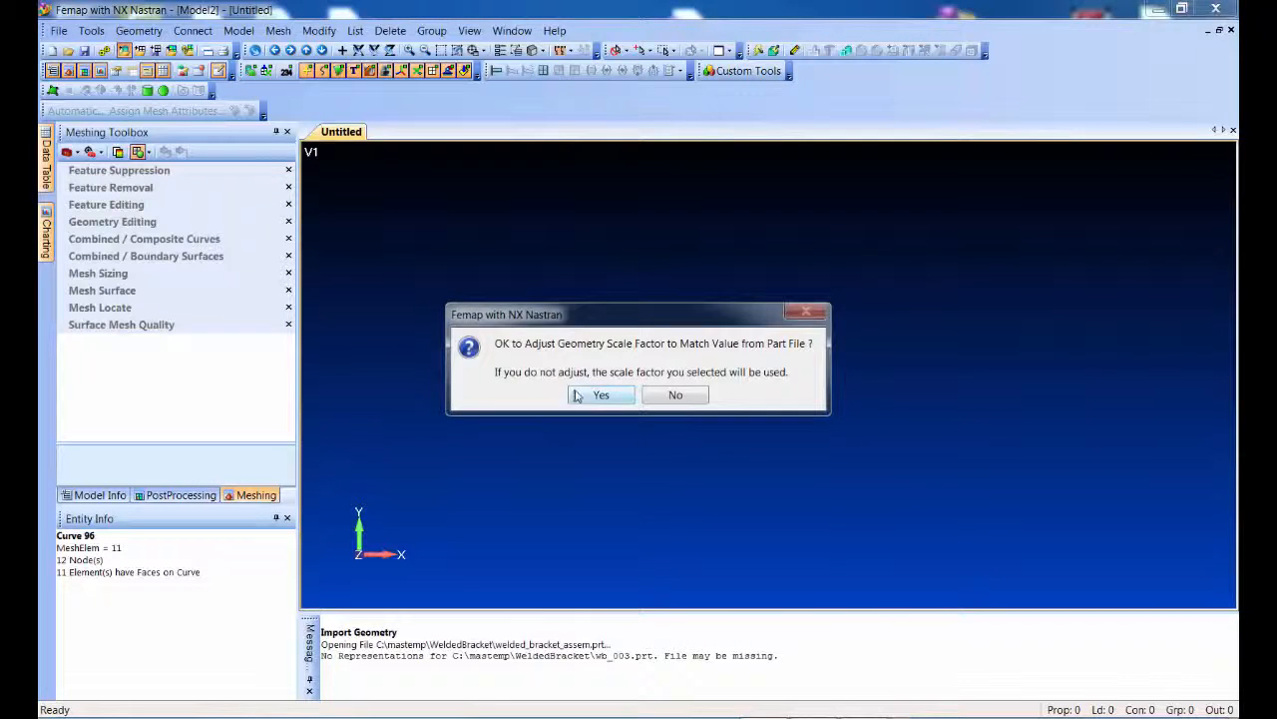
pyautogui.click(589, 396)
pyautogui.moveTo(743, 293); pyautogui.dragTo(639, 279, button='middle')
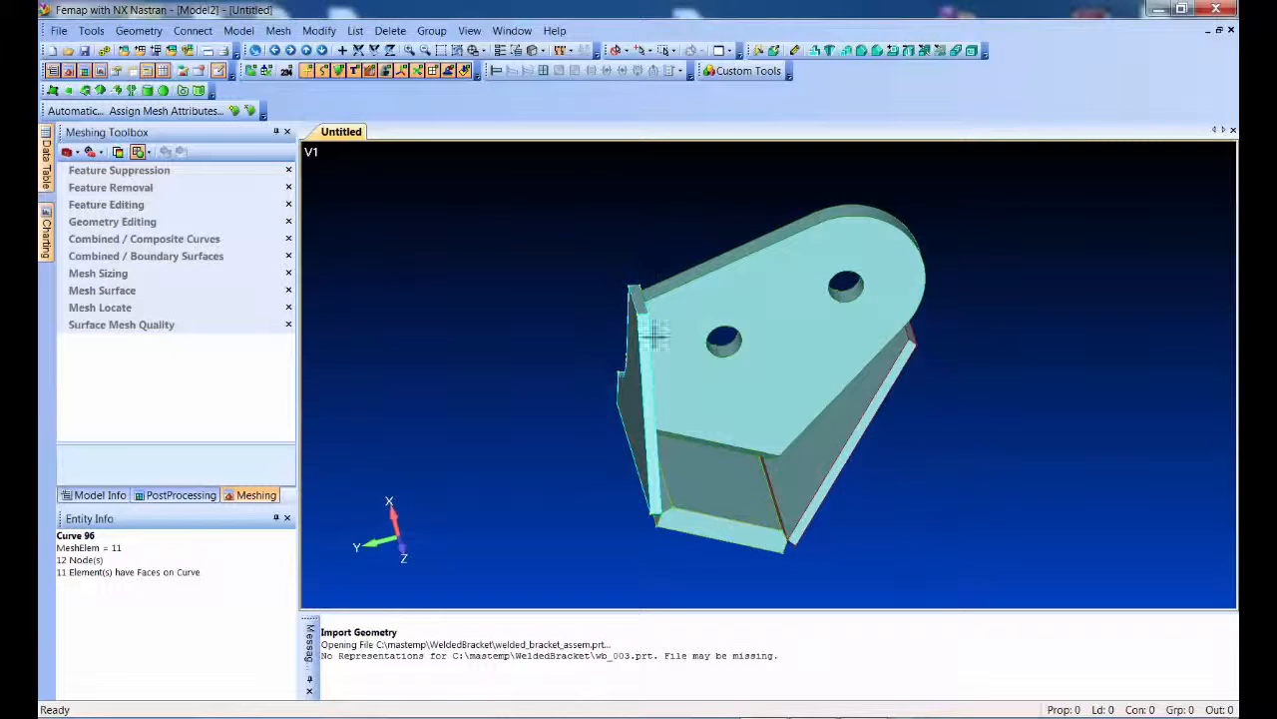
pyautogui.keyDown('ctrl'); pyautogui.moveTo(784, 378); pyautogui.dragTo(574, 531, button='middle'); pyautogui.keyUp('ctrl')
pyautogui.moveTo(712, 297); pyautogui.dragTo(680, 322, button='middle')
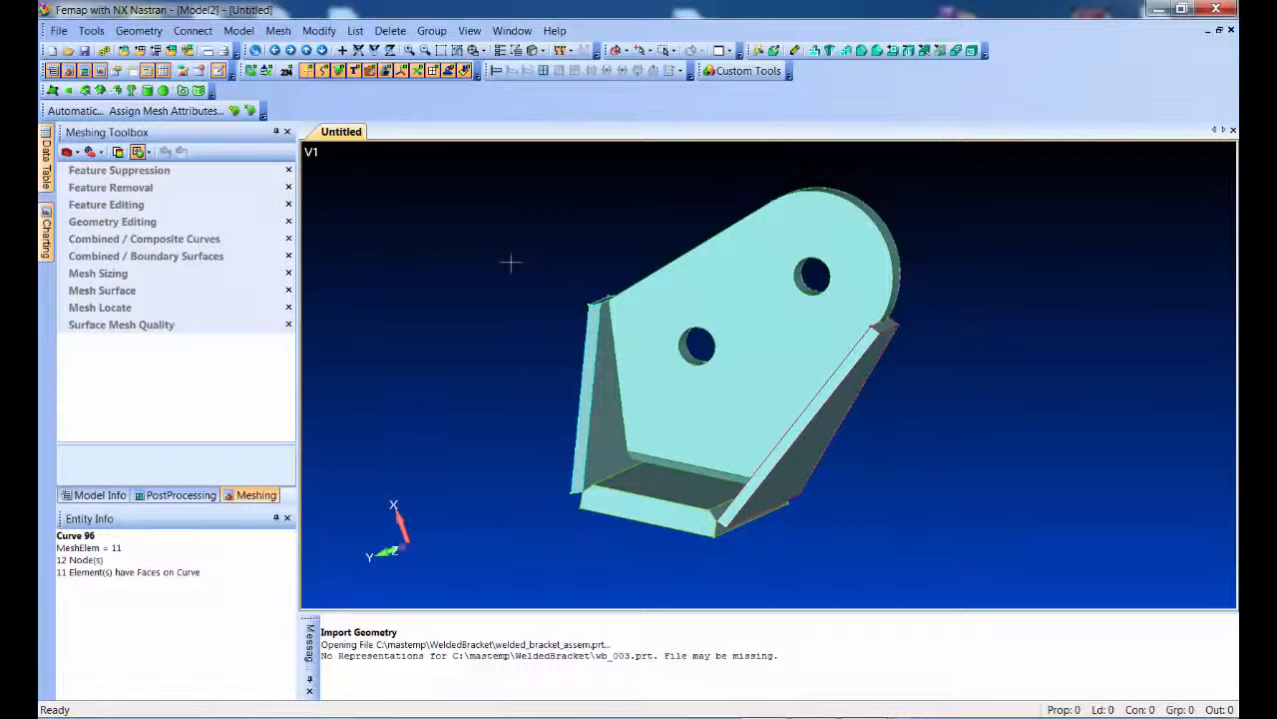
# Generate midsurfaces automatically for all surfaces of the bracket assembly with a target thickness of 25
pyautogui.click(101, 496)
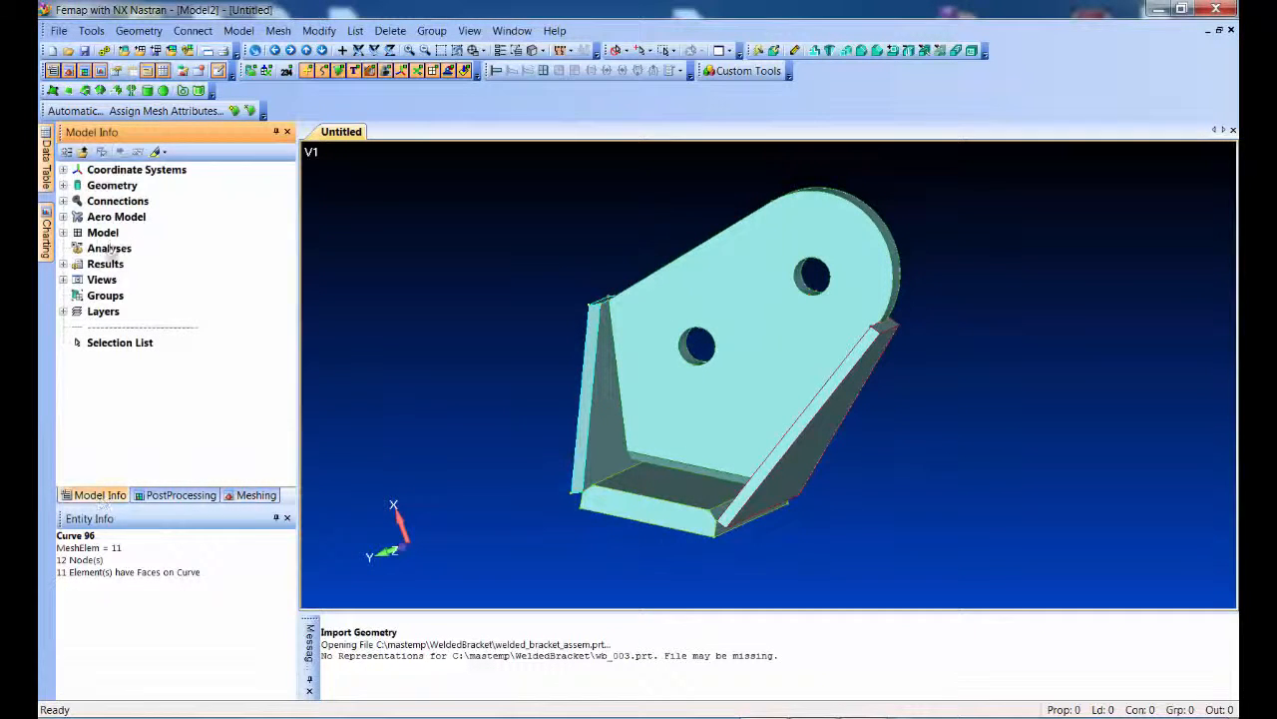
pyautogui.click(73, 110)
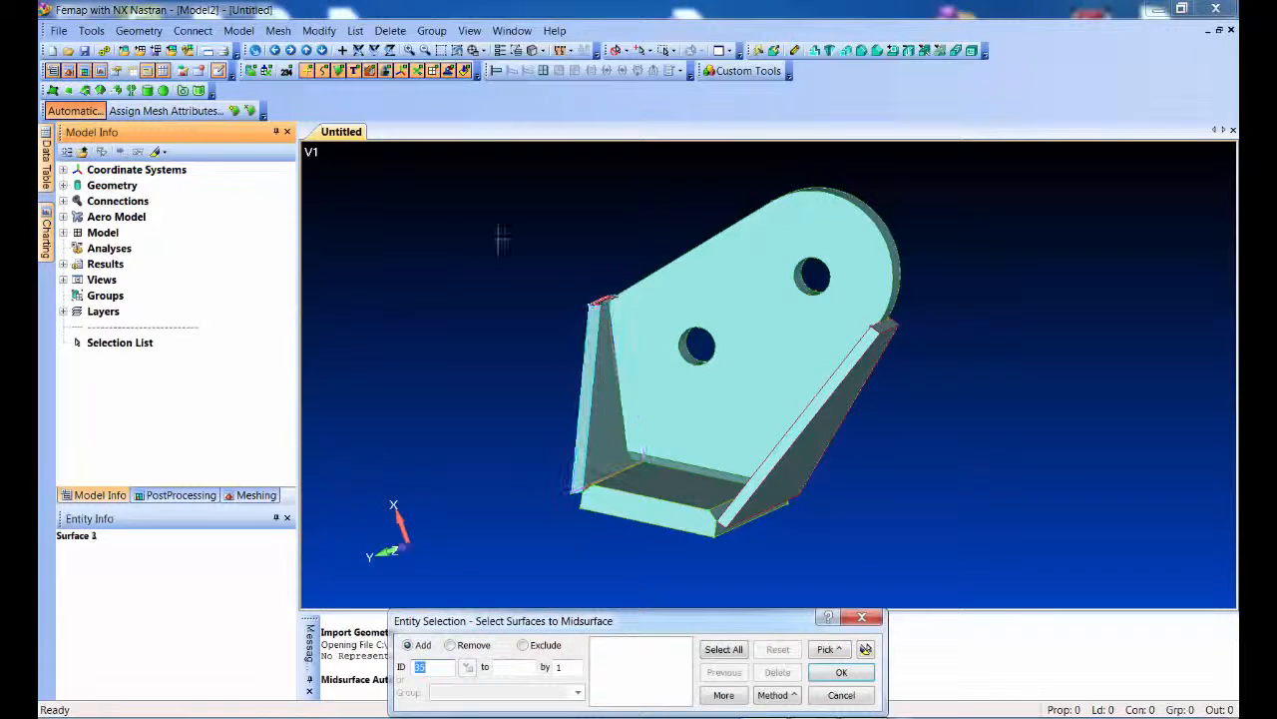
pyautogui.moveTo(444, 167); pyautogui.dragTo(958, 573)
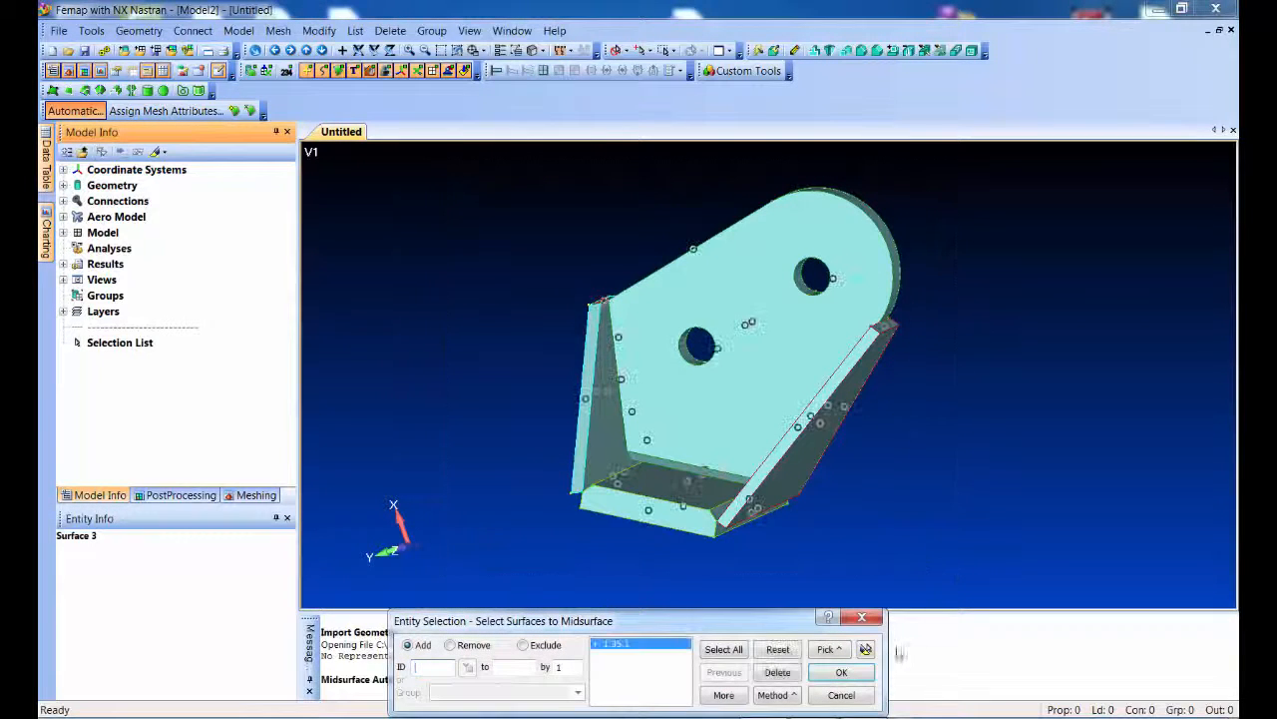
pyautogui.click(864, 671)
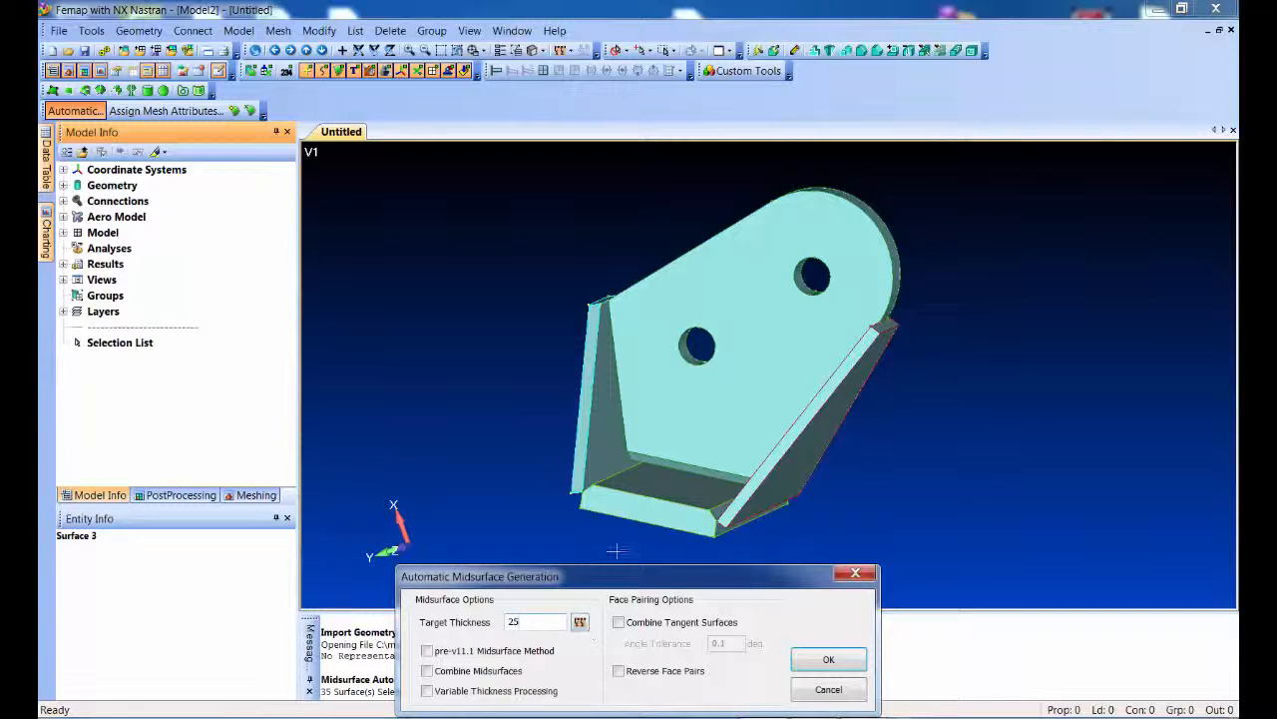
pyautogui.click(829, 660)
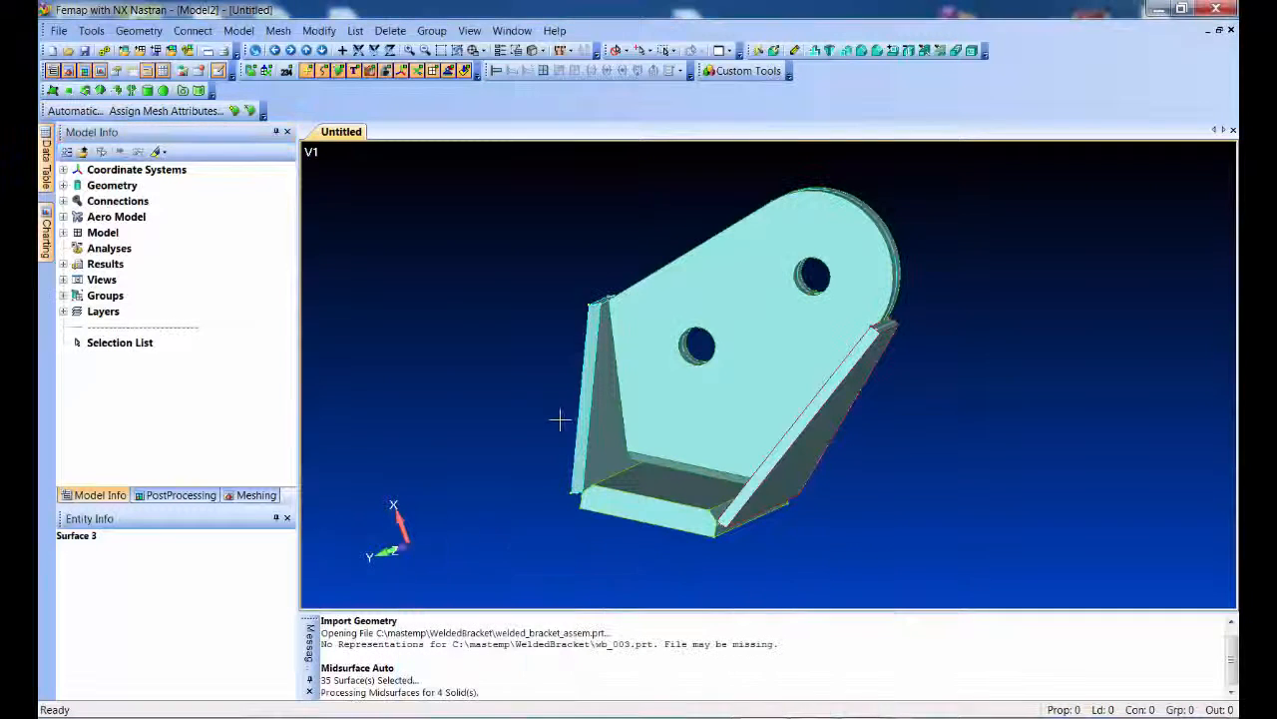
# Hide the four original bracket solids, leaving only their midsurfaces displayed
pyautogui.click(63, 185)
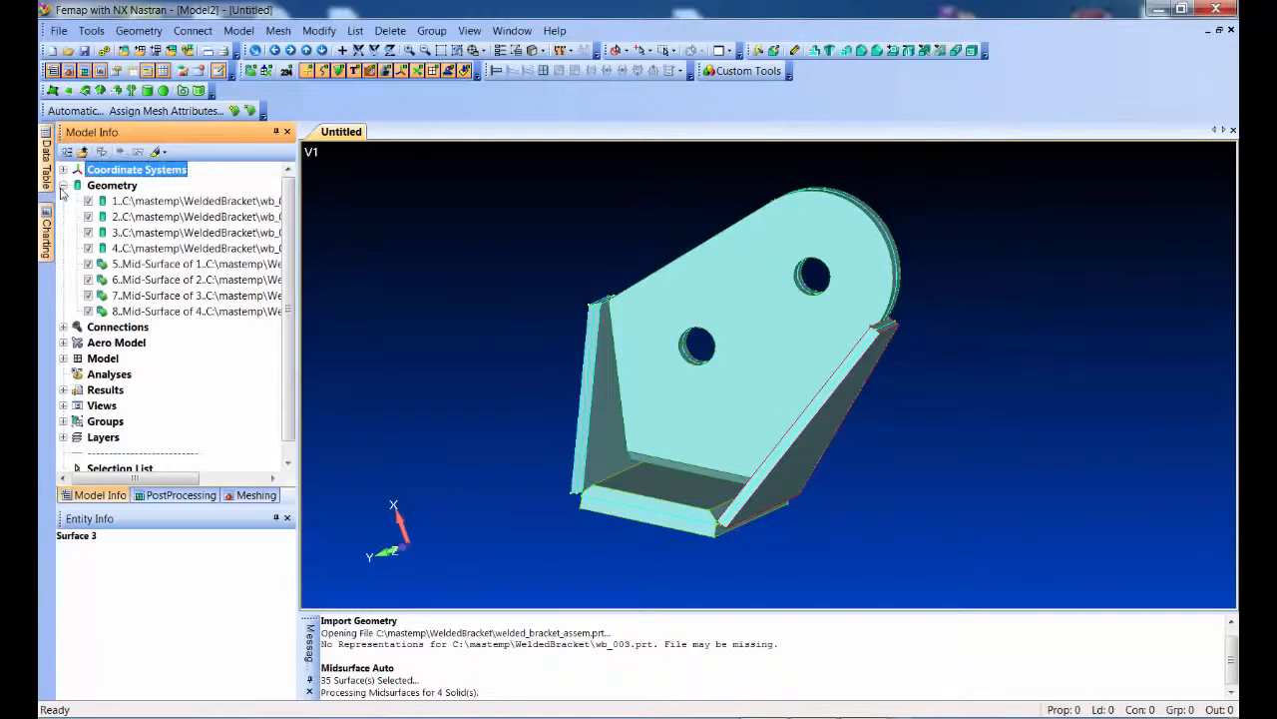
pyautogui.click(88, 200)
pyautogui.click(88, 217)
pyautogui.click(88, 233)
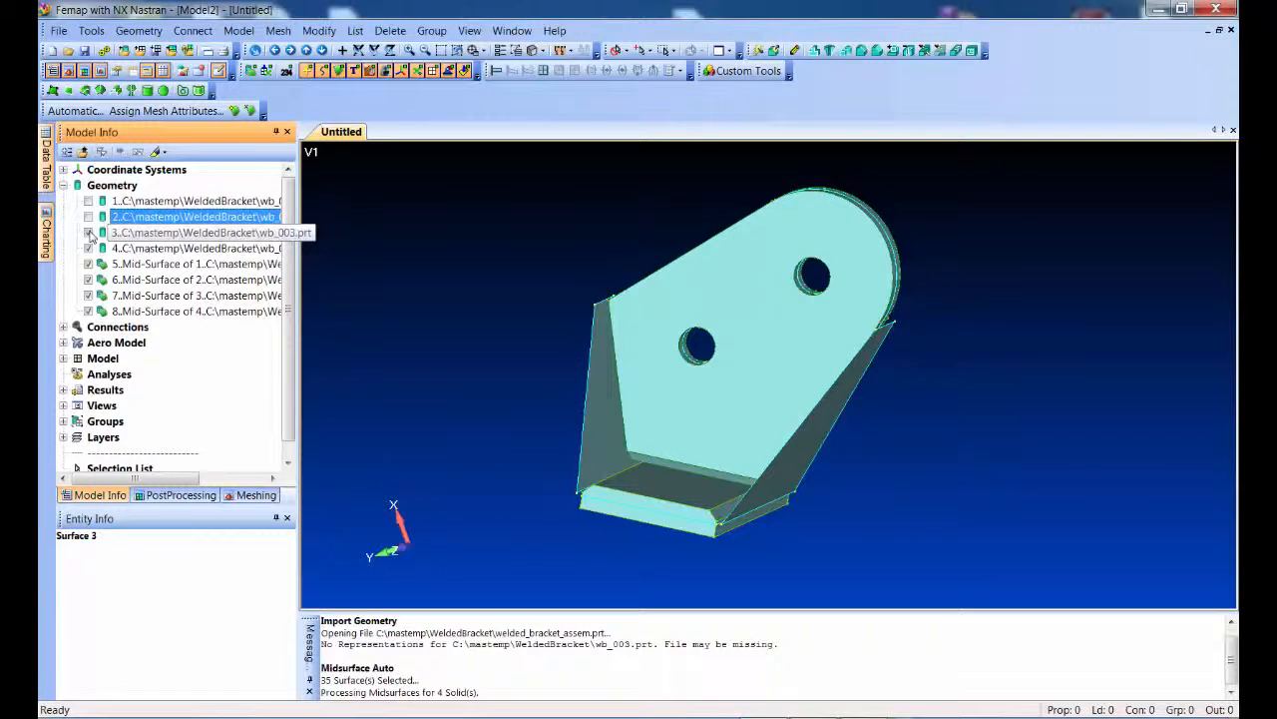
pyautogui.click(88, 248)
pyautogui.moveTo(465, 343); pyautogui.dragTo(483, 399, button='middle')
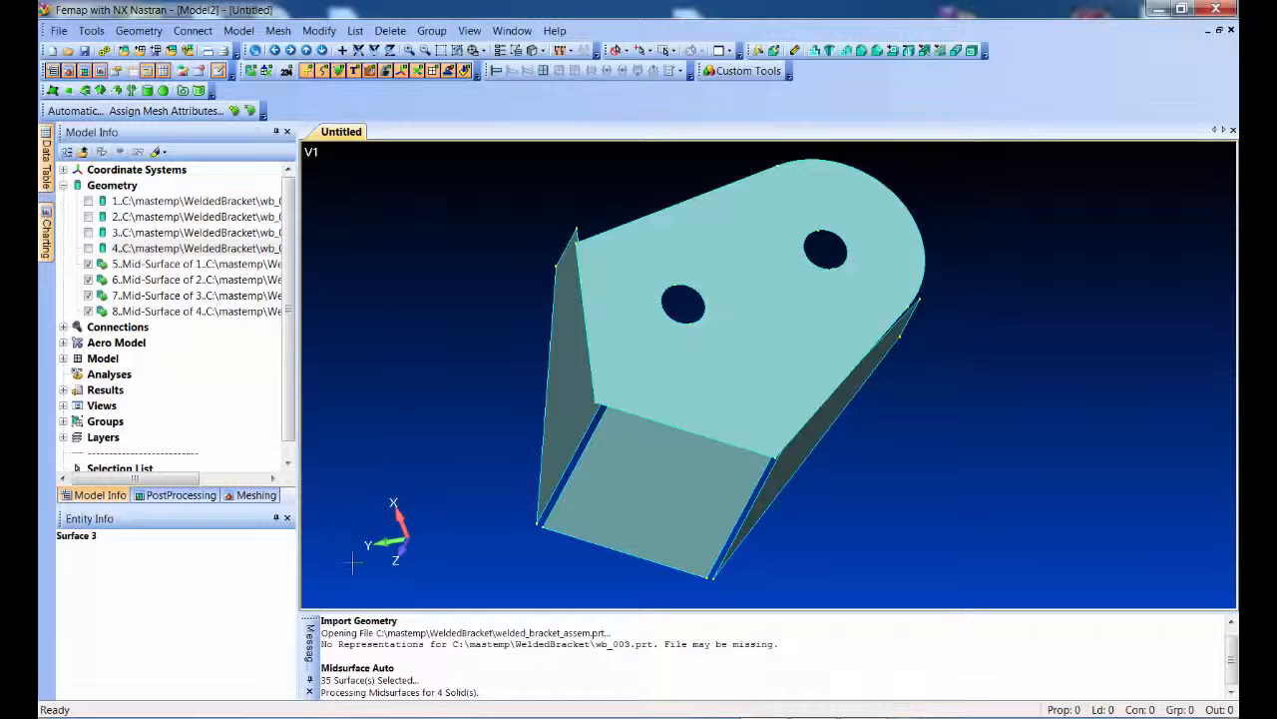
# Dock the Meshing Toolbox on the opposite side and set Geometry Editing to a linear Extend to Surface with Single Surface Mode enabled
pyautogui.click(267, 495)
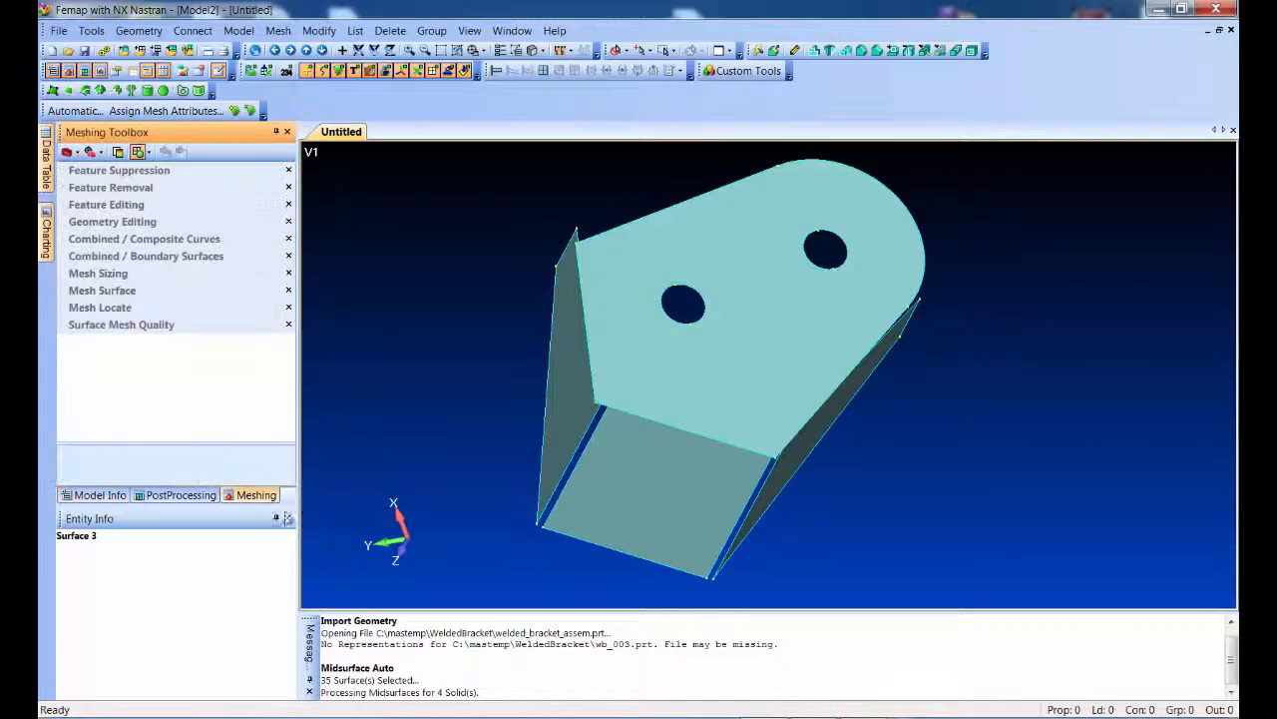
pyautogui.moveTo(309, 456); pyautogui.dragTo(1214, 409)
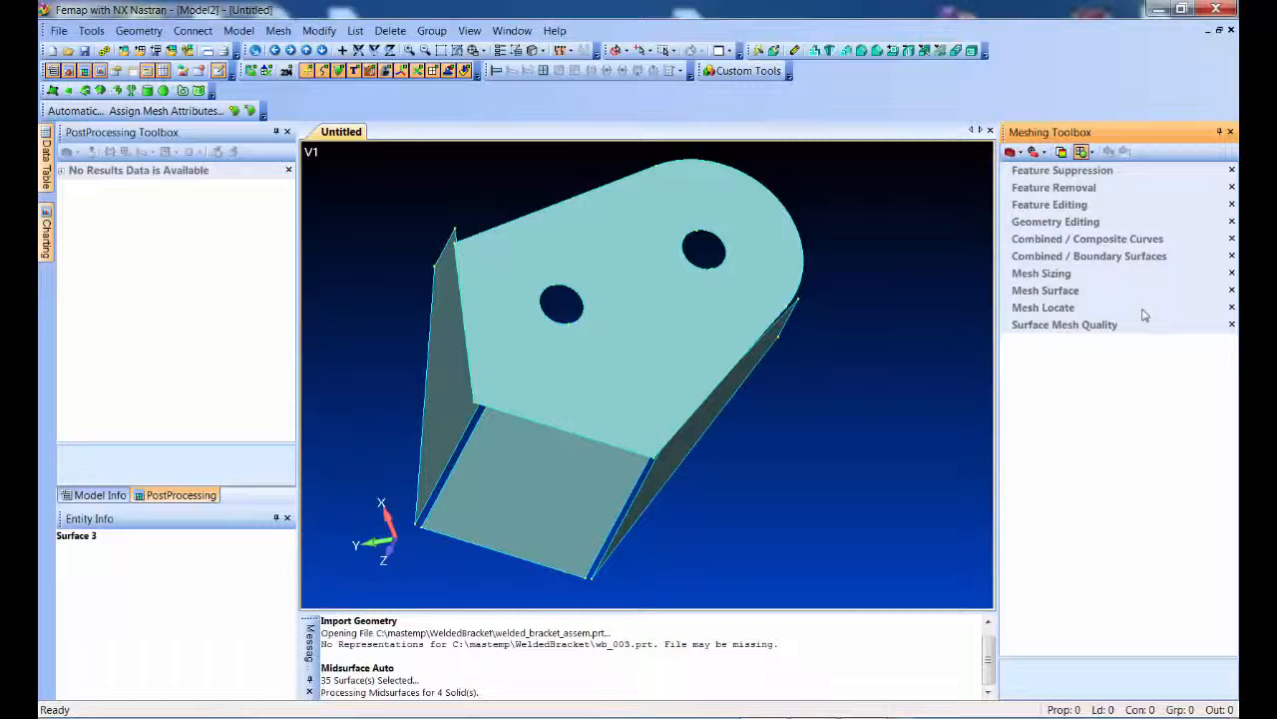
pyautogui.click(1091, 227)
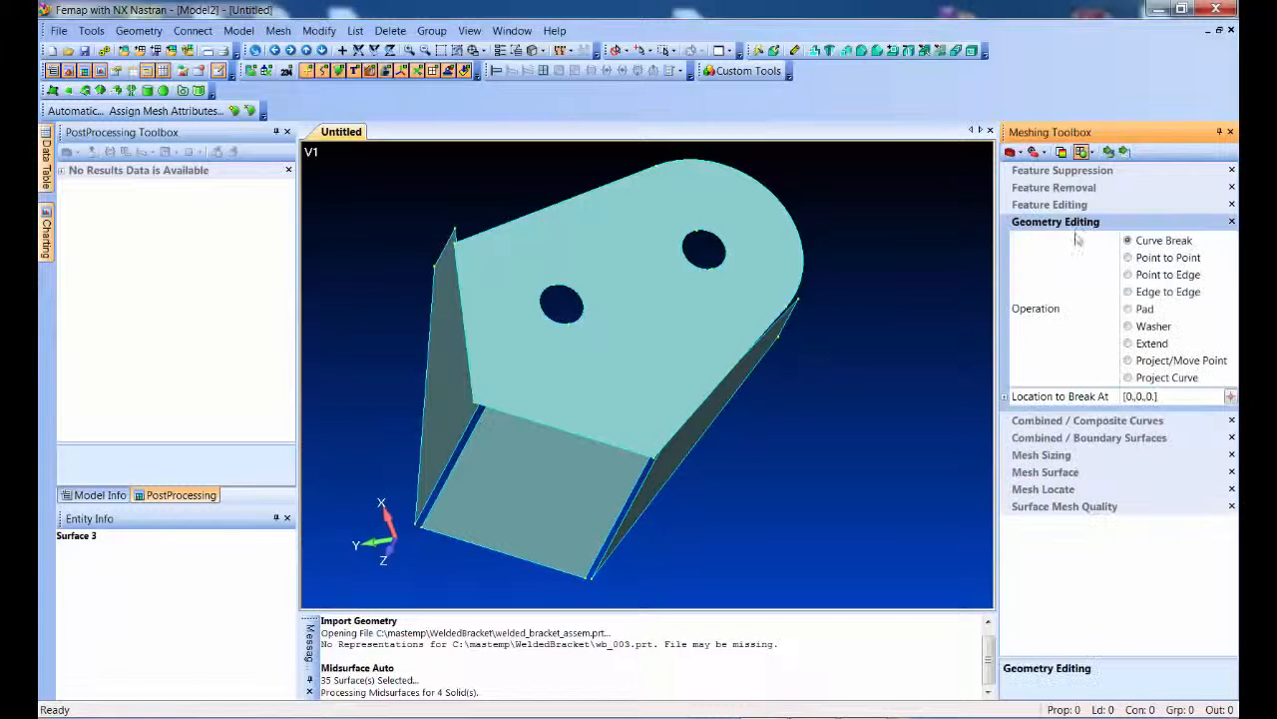
pyautogui.click(1128, 341)
pyautogui.click(1226, 416)
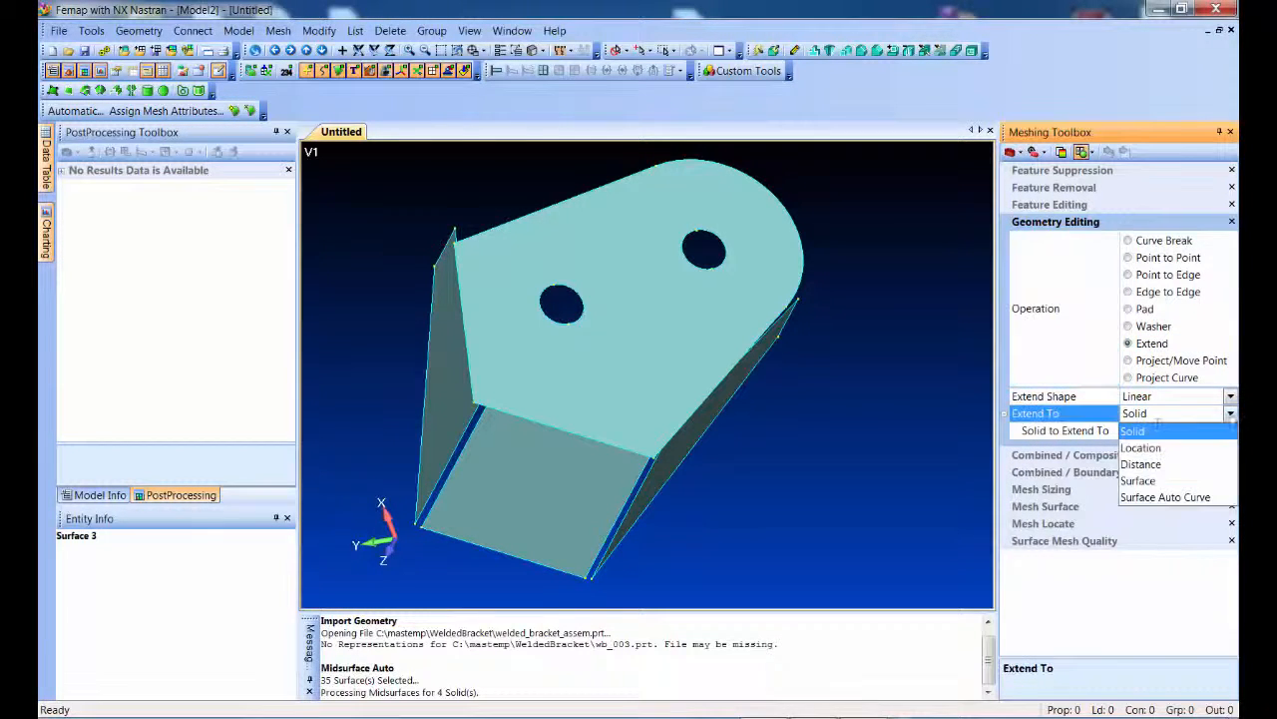
pyautogui.click(1139, 481)
pyautogui.click(1127, 432)
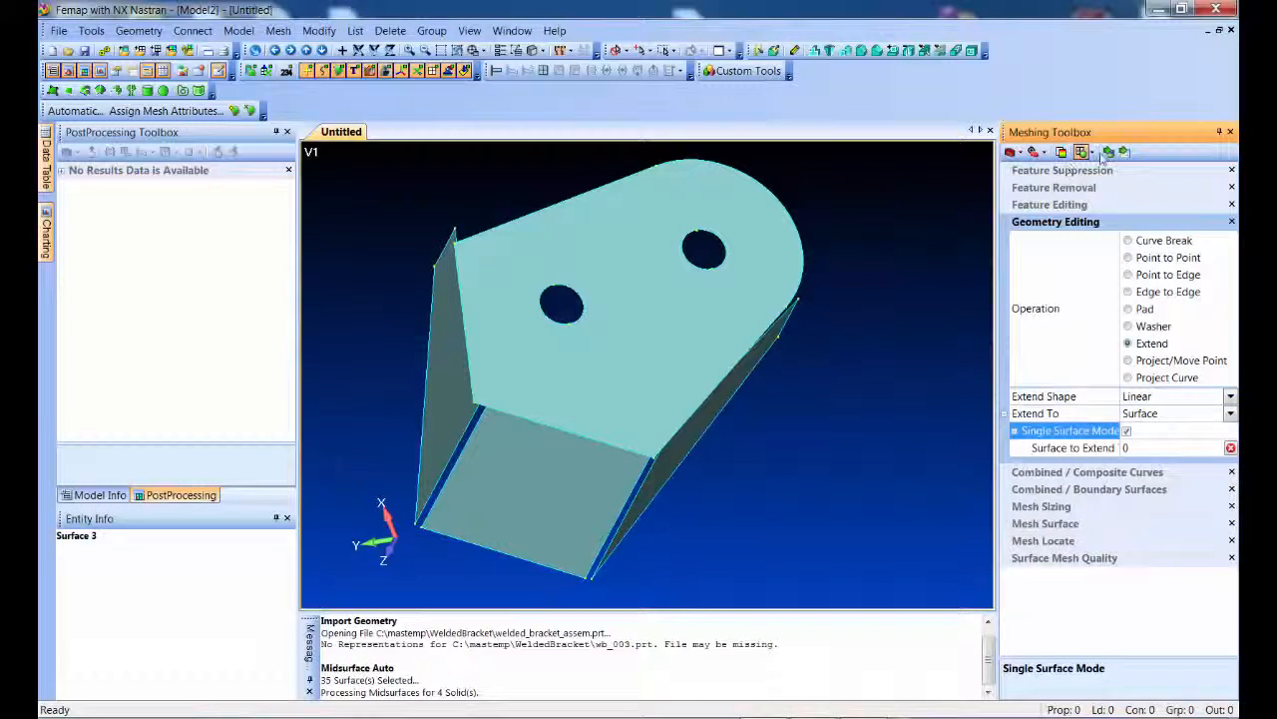
# Extend both side edges of the base plate midsurface to the adjoining side plate midsurfaces to close the gaps
pyautogui.click(585, 485)
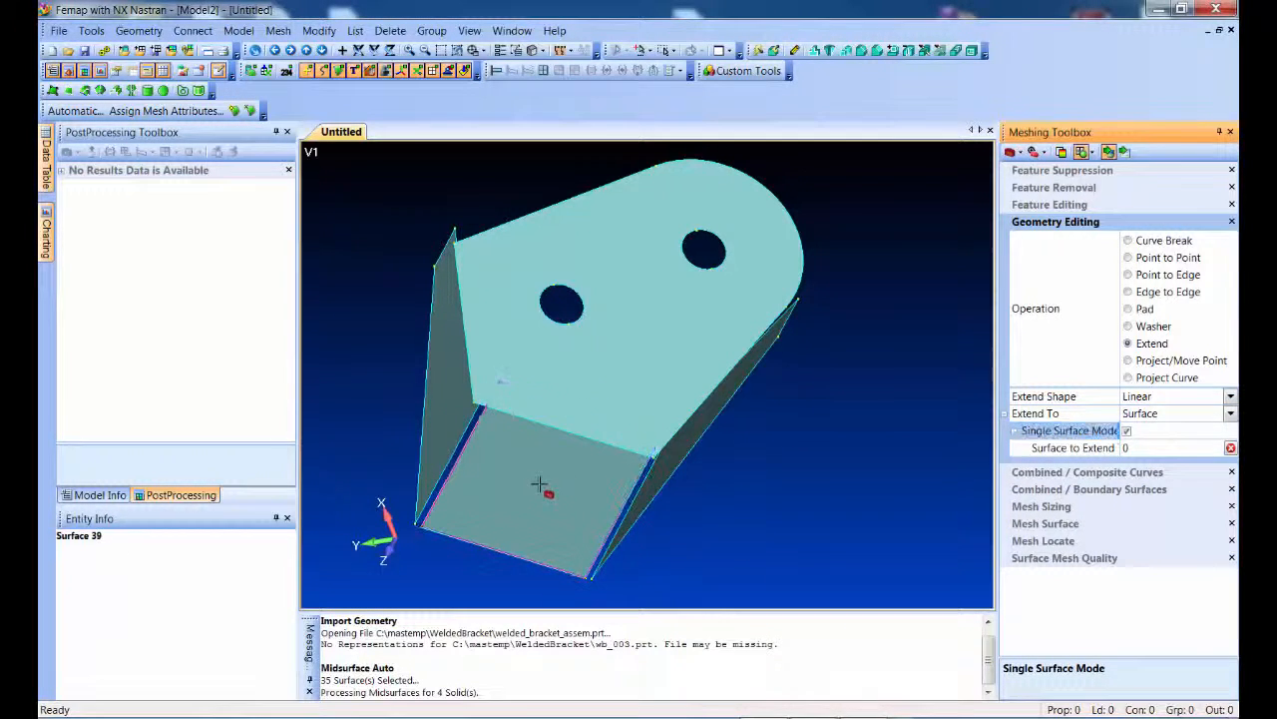
pyautogui.click(464, 437)
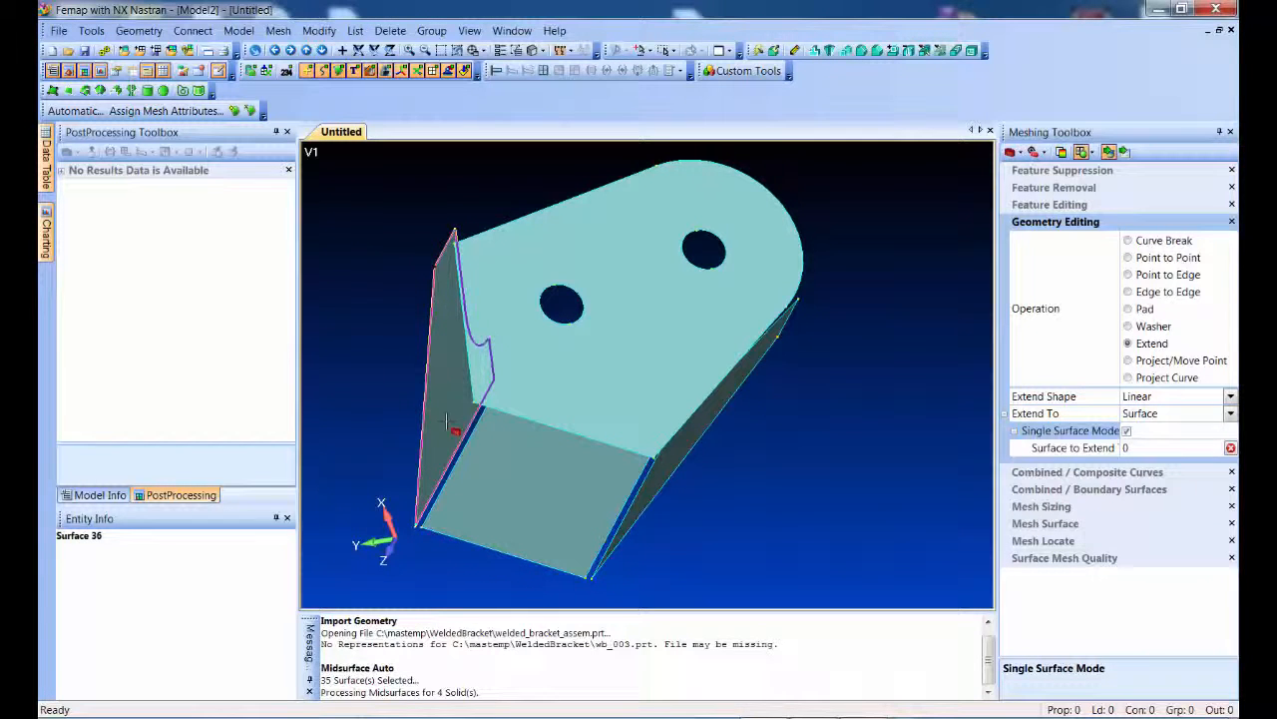
pyautogui.moveTo(455, 557); pyautogui.dragTo(638, 474, button='middle')
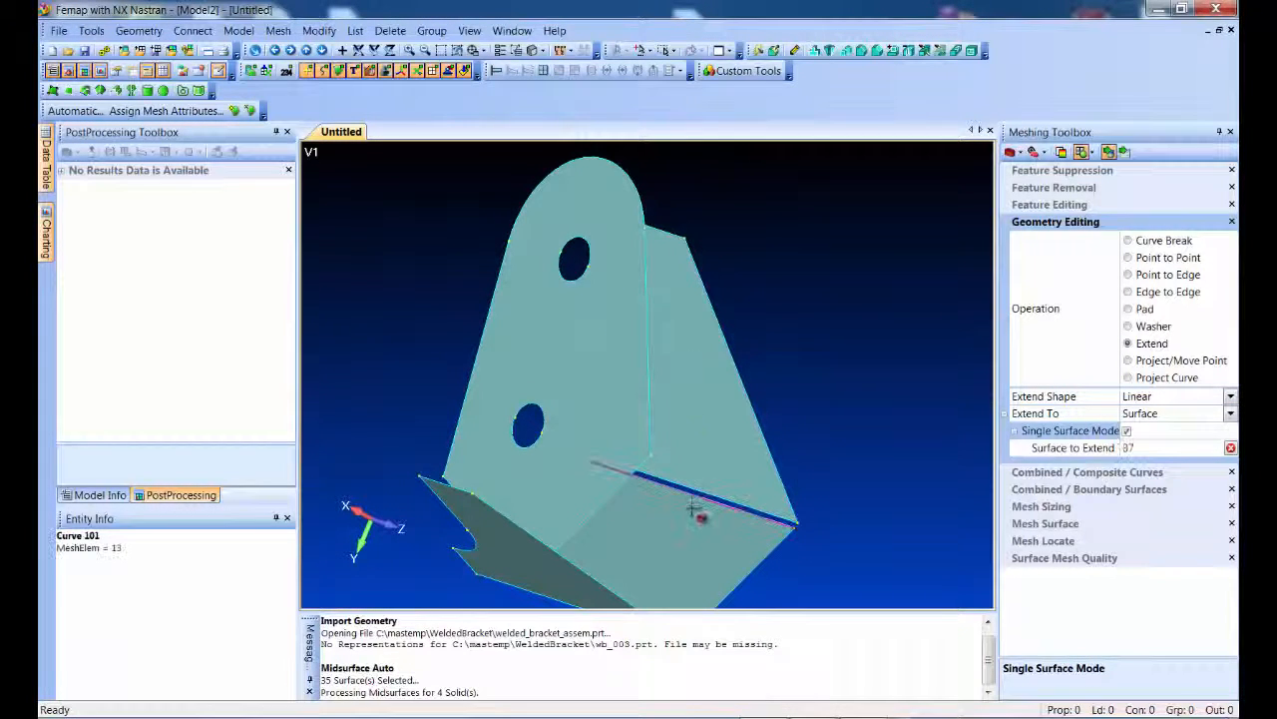
pyautogui.moveTo(708, 534); pyautogui.dragTo(720, 494, button='middle')
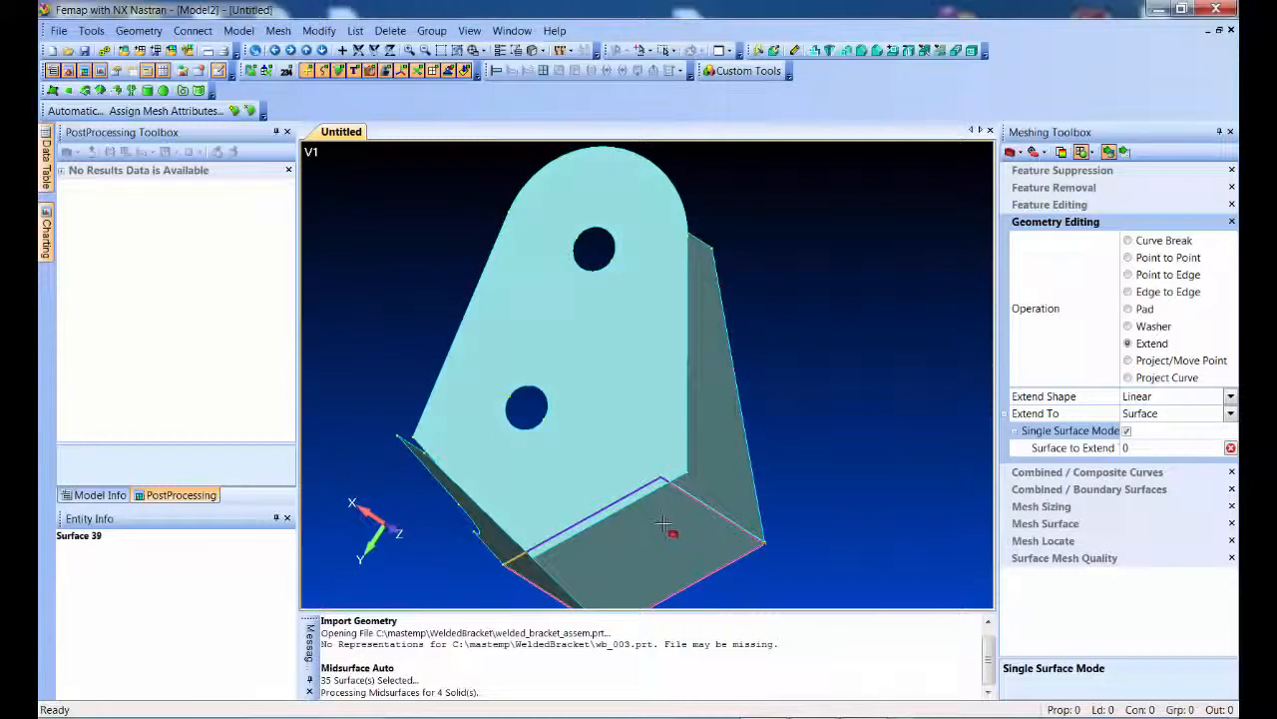
pyautogui.click(728, 491)
# Extend the two slanted edges of the plate with the holes to the side plate midsurfaces 36 and 37
pyautogui.keyDown('ctrl'); pyautogui.moveTo(850, 499); pyautogui.dragTo(539, 357, button='middle'); pyautogui.keyUp('ctrl')
pyautogui.click(539, 357)
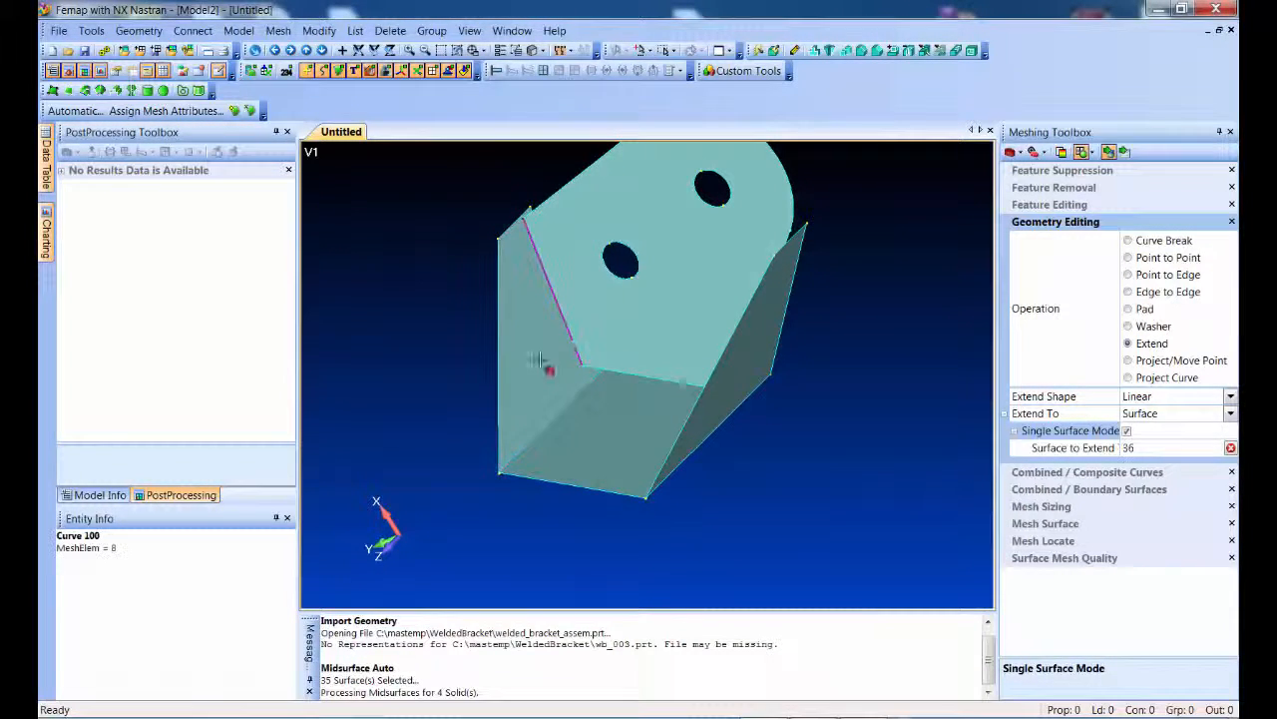
pyautogui.click(557, 327)
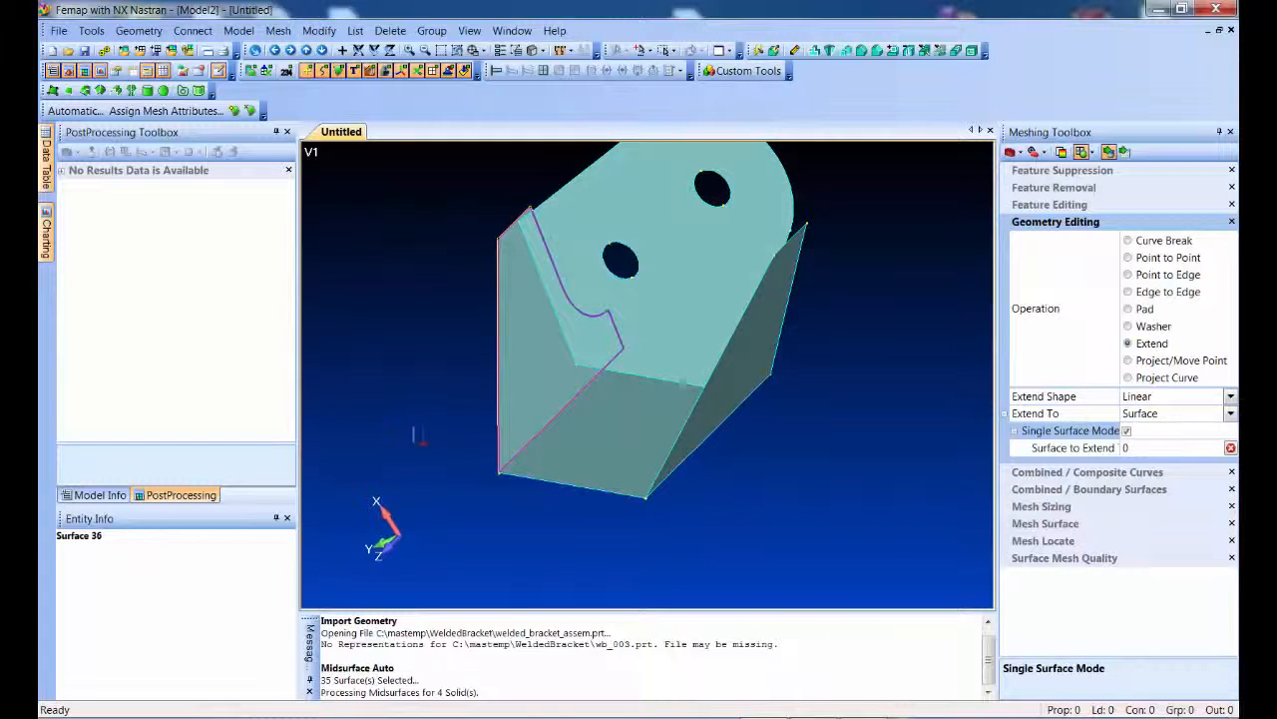
pyautogui.moveTo(435, 403); pyautogui.dragTo(668, 343, button='middle')
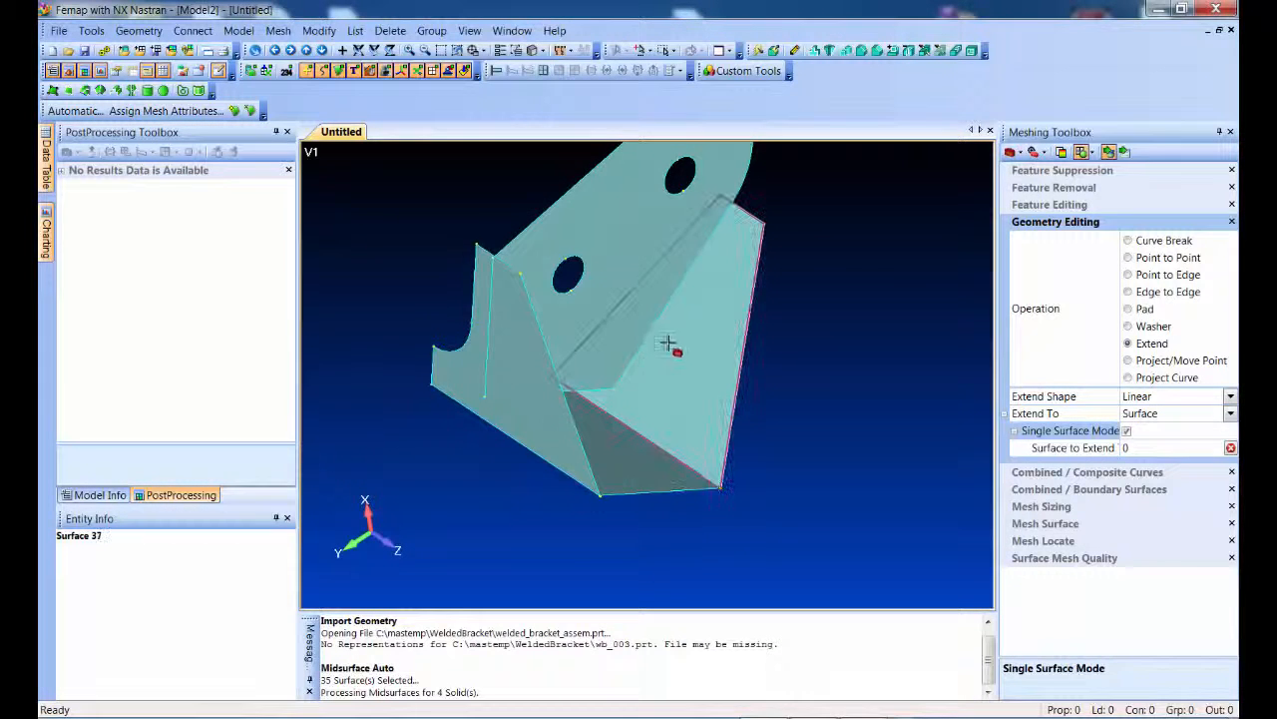
pyautogui.click(673, 339)
pyautogui.click(675, 326)
# Extend the two lower edge curves of the plate with the holes to base plate surface 39 using multiple curve selection
pyautogui.moveTo(806, 490); pyautogui.dragTo(762, 468, button='middle')
pyautogui.scroll(3, 761, 468)
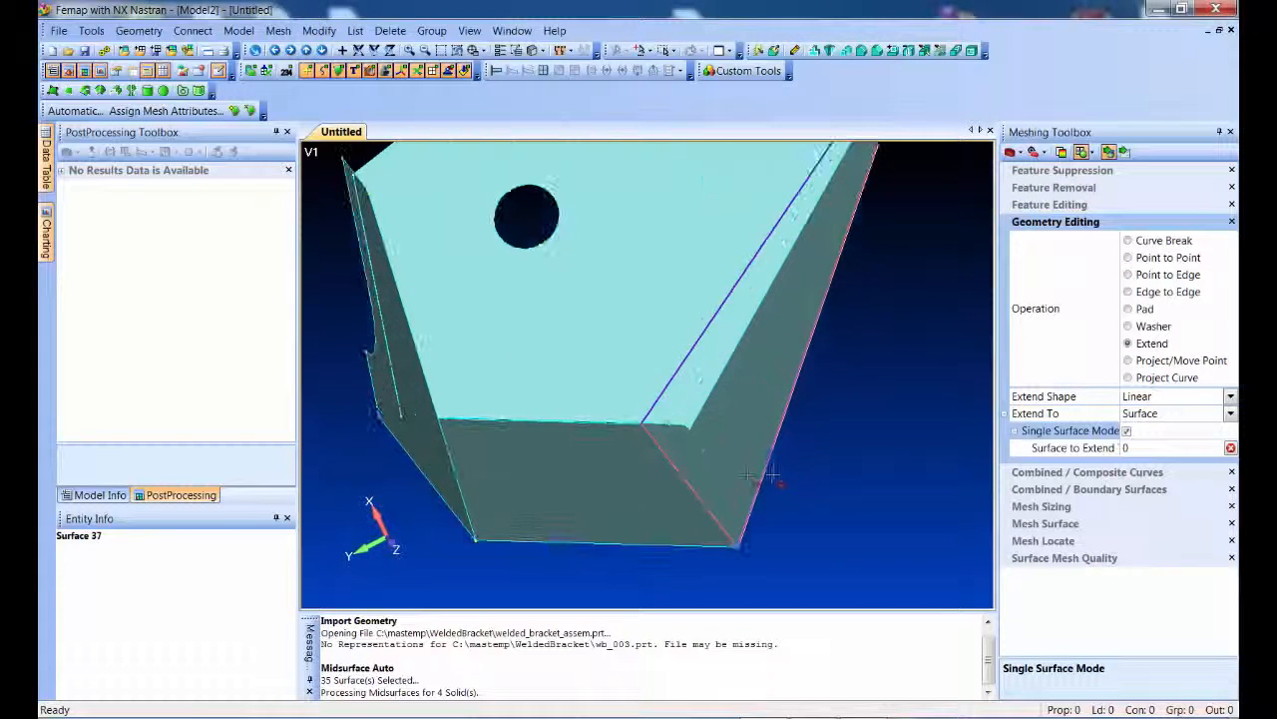
pyautogui.click(597, 483)
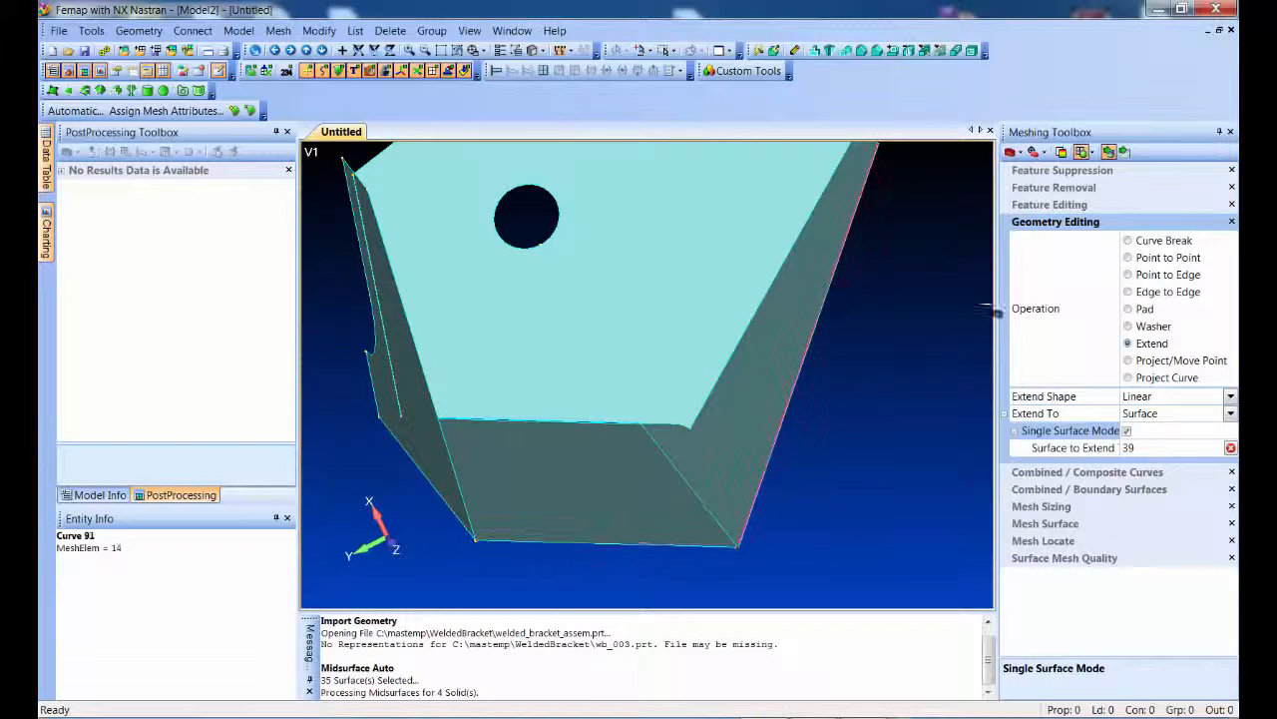
pyautogui.click(1124, 152)
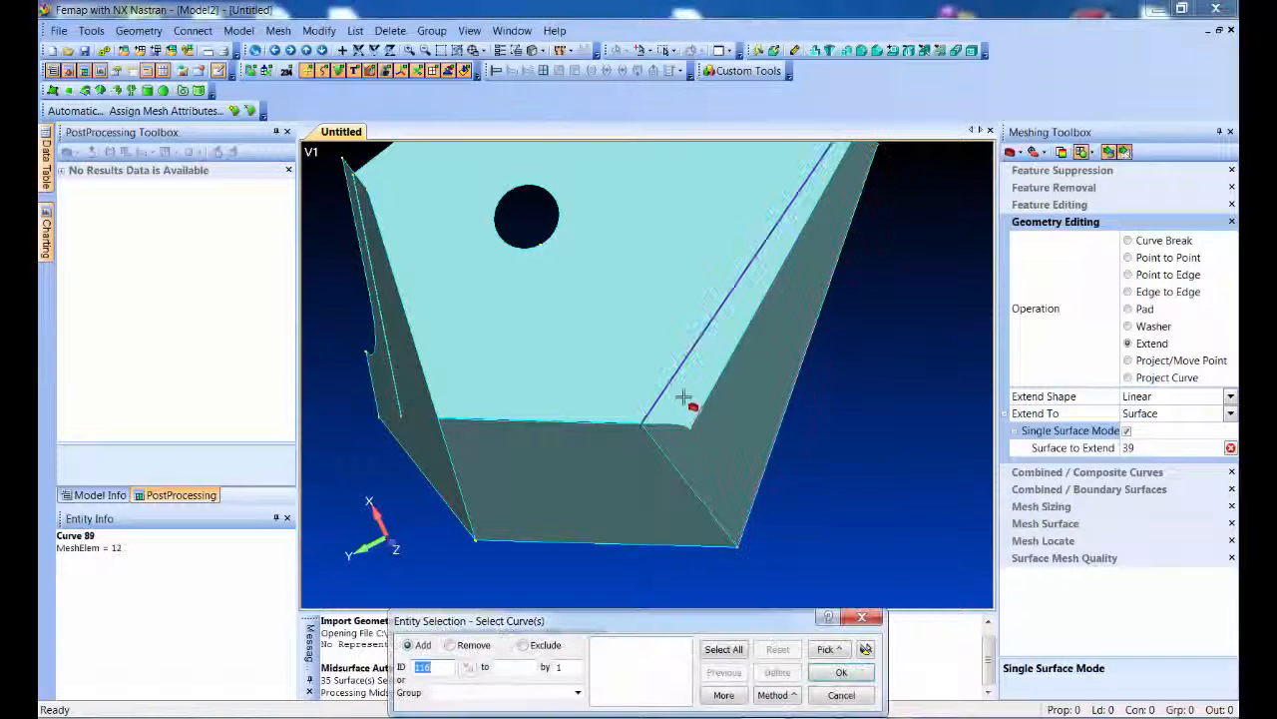
pyautogui.moveTo(641, 422); pyautogui.dragTo(618, 414, button='middle')
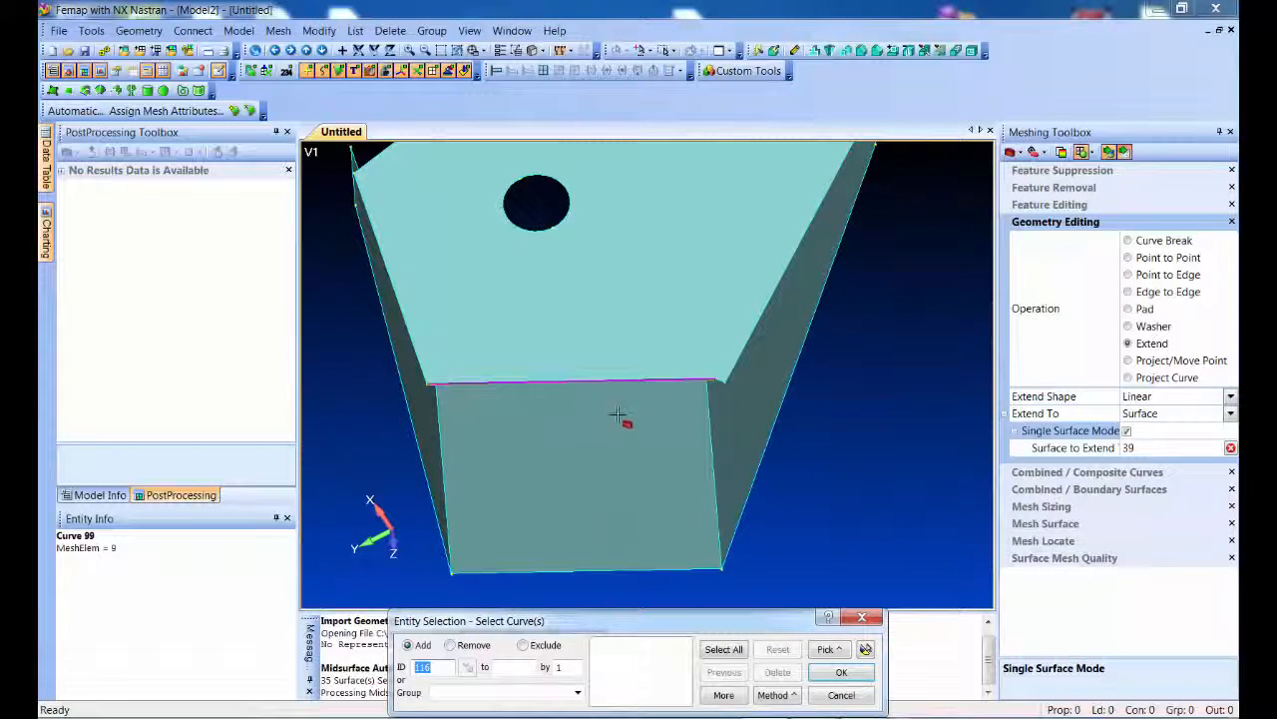
pyautogui.click(617, 400)
pyautogui.click(713, 381)
pyautogui.press('Return')
pyautogui.moveTo(867, 479); pyautogui.dragTo(804, 456, button='middle')
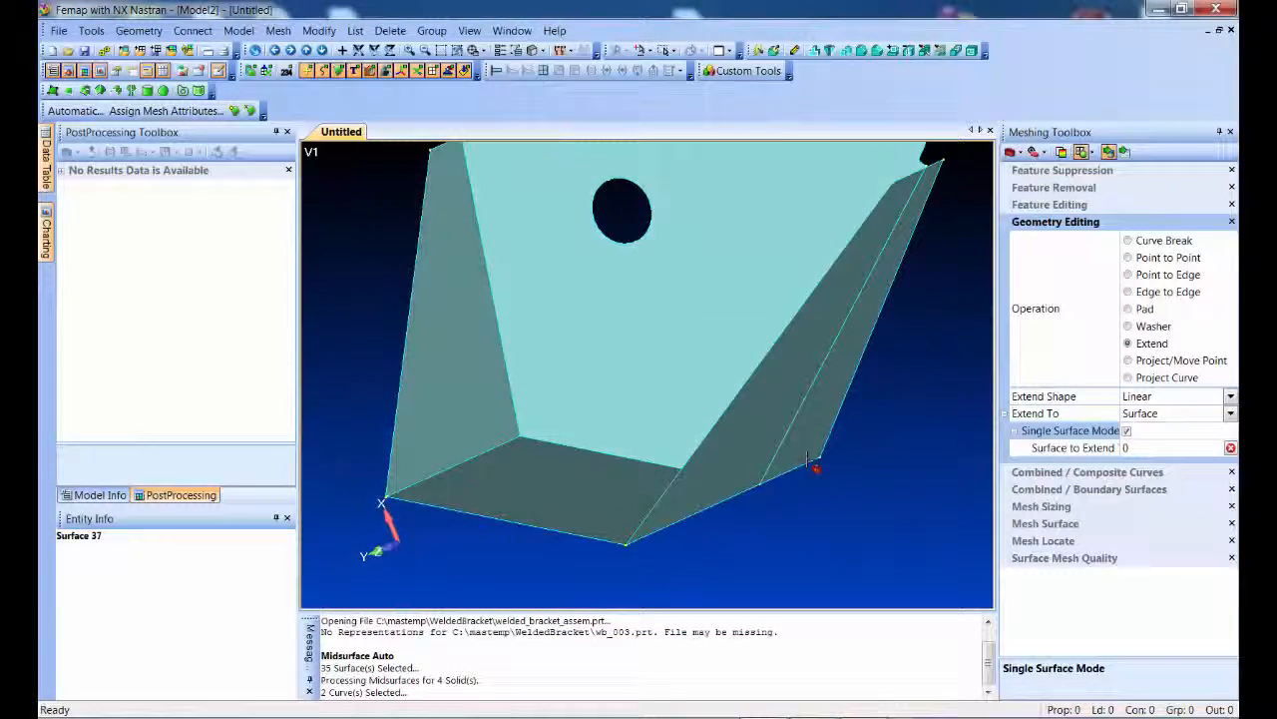
pyautogui.moveTo(653, 414)
pyautogui.mouseDown(button='middle')
pyautogui.moveTo(665, 408)
pyautogui.moveTo(657, 429)
pyautogui.mouseUp(button='middle')
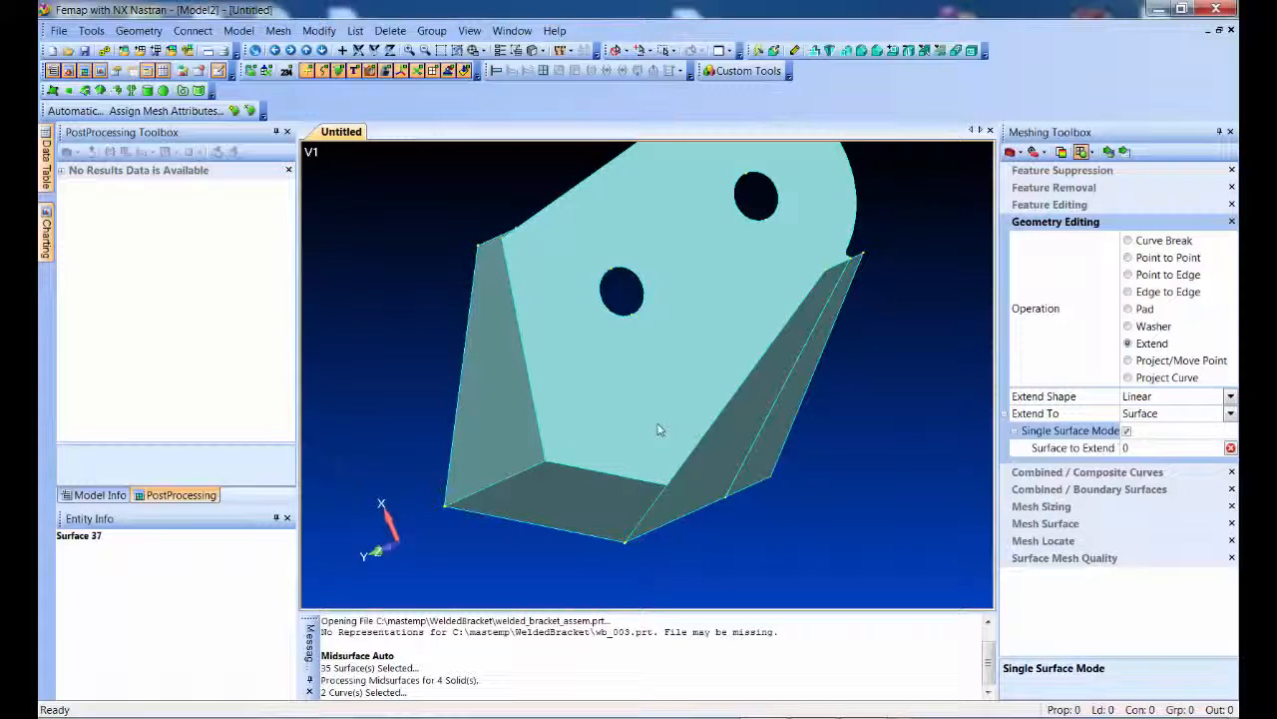
# Project the upper corner point of the plate with the holes onto the short top edge, curve 86, of the adjoining side plate
pyautogui.keyDown('ctrl'); pyautogui.moveTo(637, 301); pyautogui.dragTo(758, 390, button='middle'); pyautogui.keyUp('ctrl')
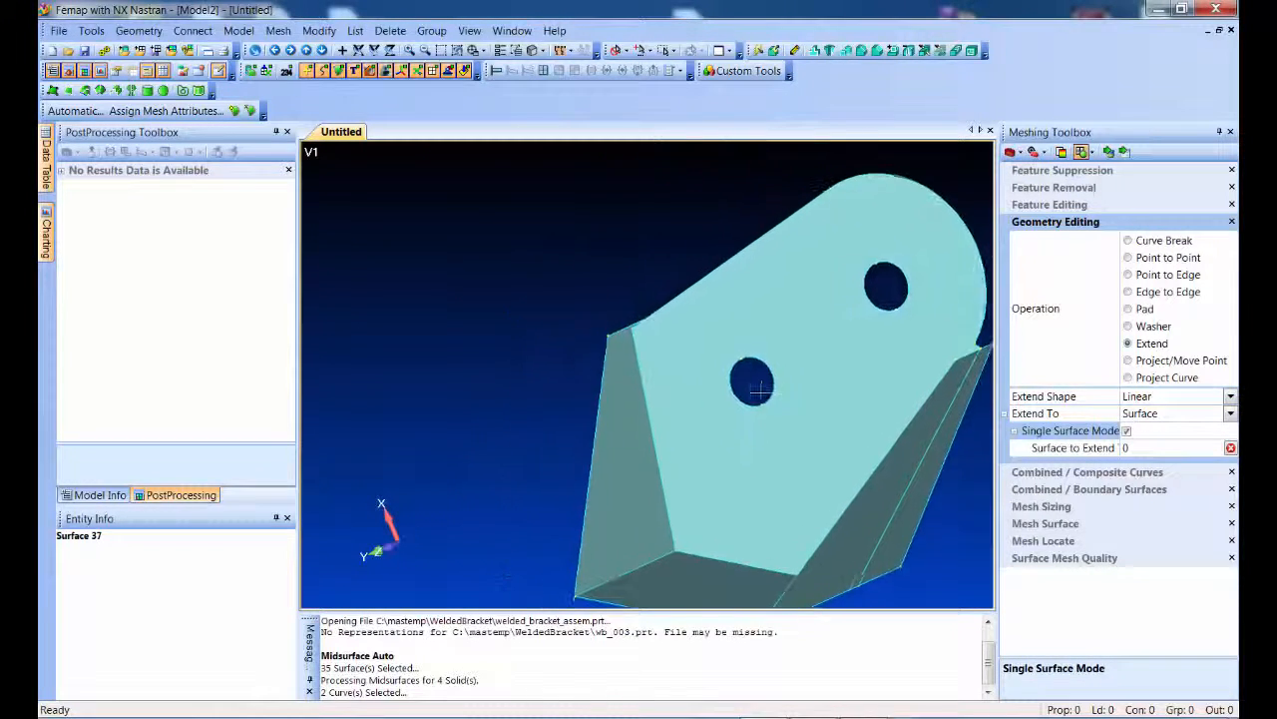
pyautogui.scroll(5, 714, 280)
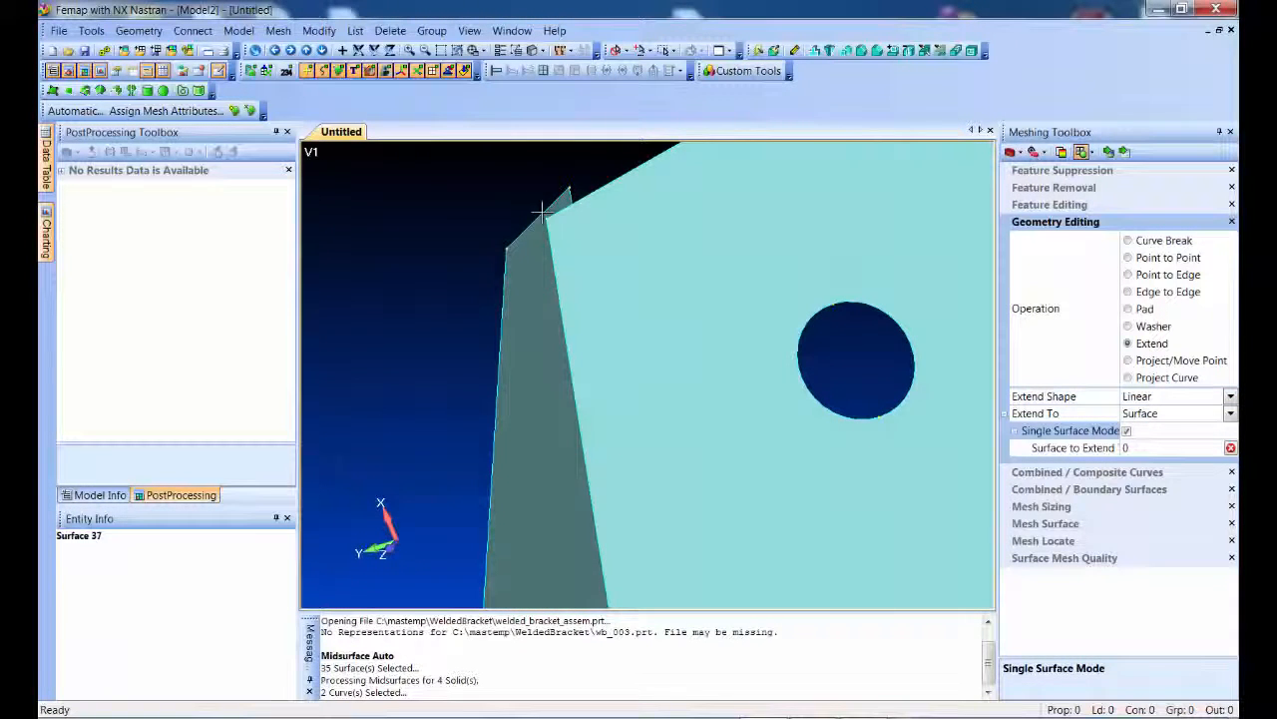
pyautogui.click(1157, 362)
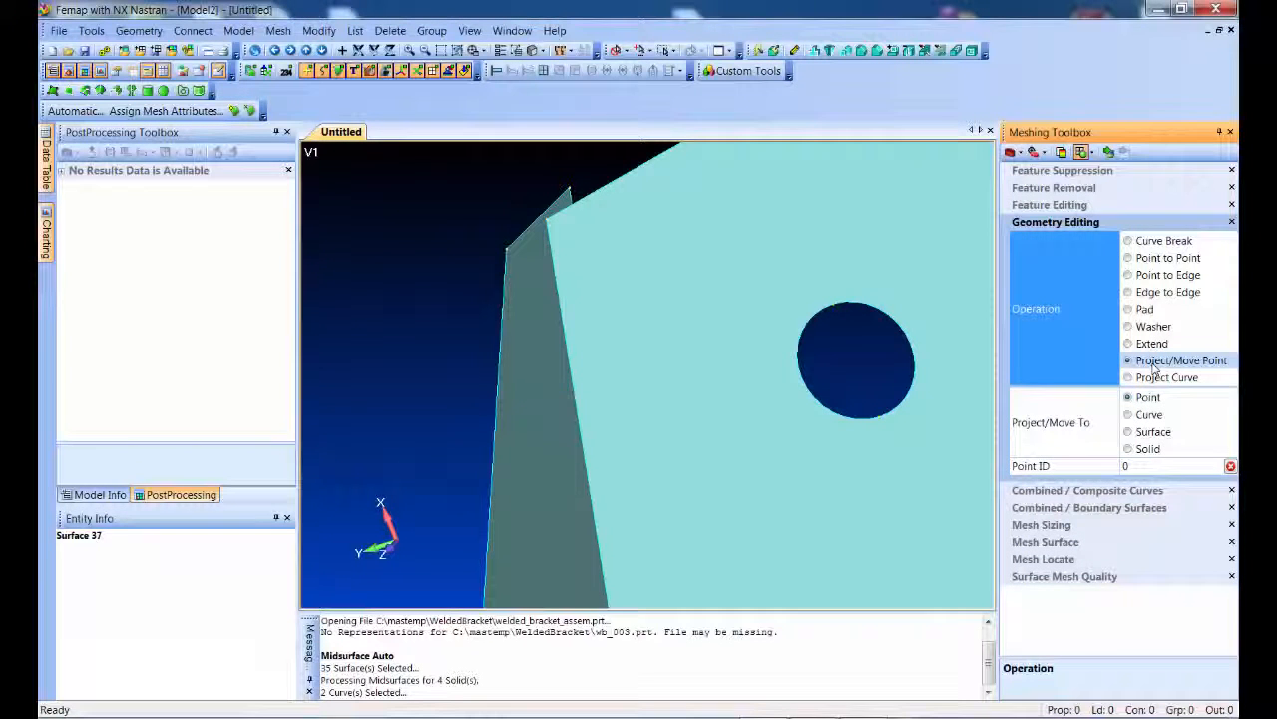
pyautogui.click(1150, 415)
pyautogui.click(1108, 152)
pyautogui.click(534, 237)
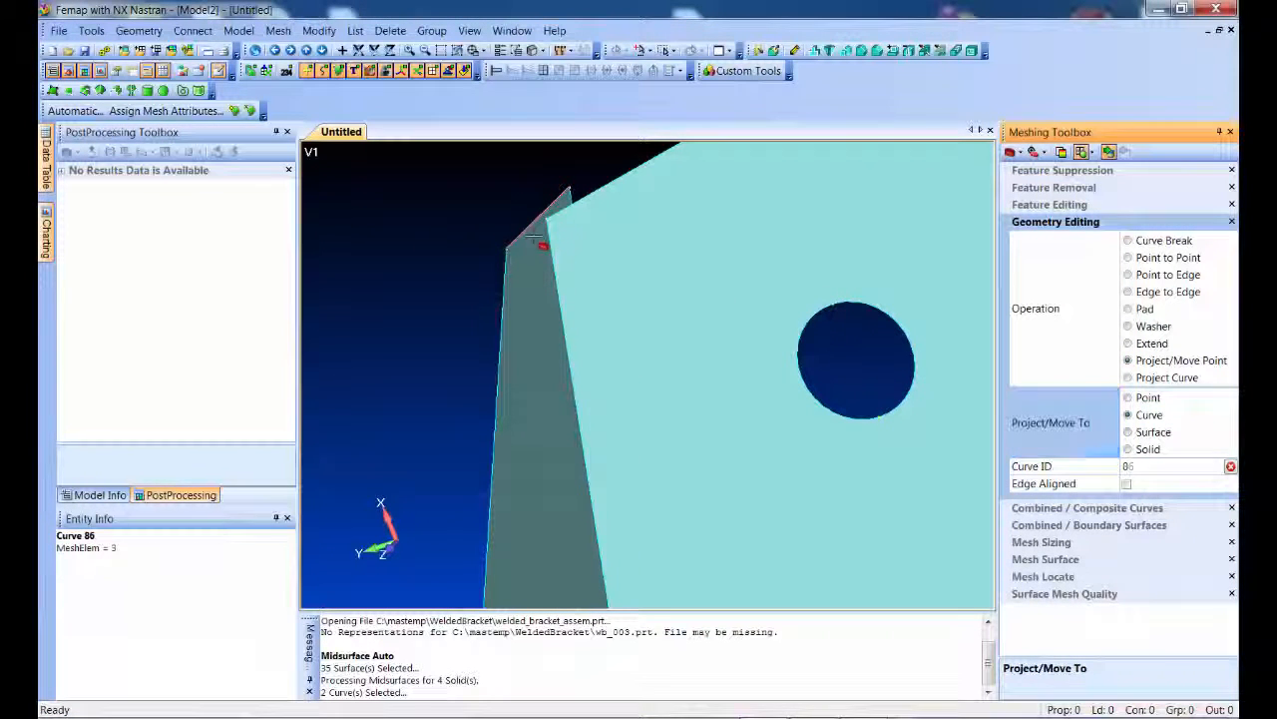
pyautogui.click(543, 232)
pyautogui.scroll(-6, 608, 449)
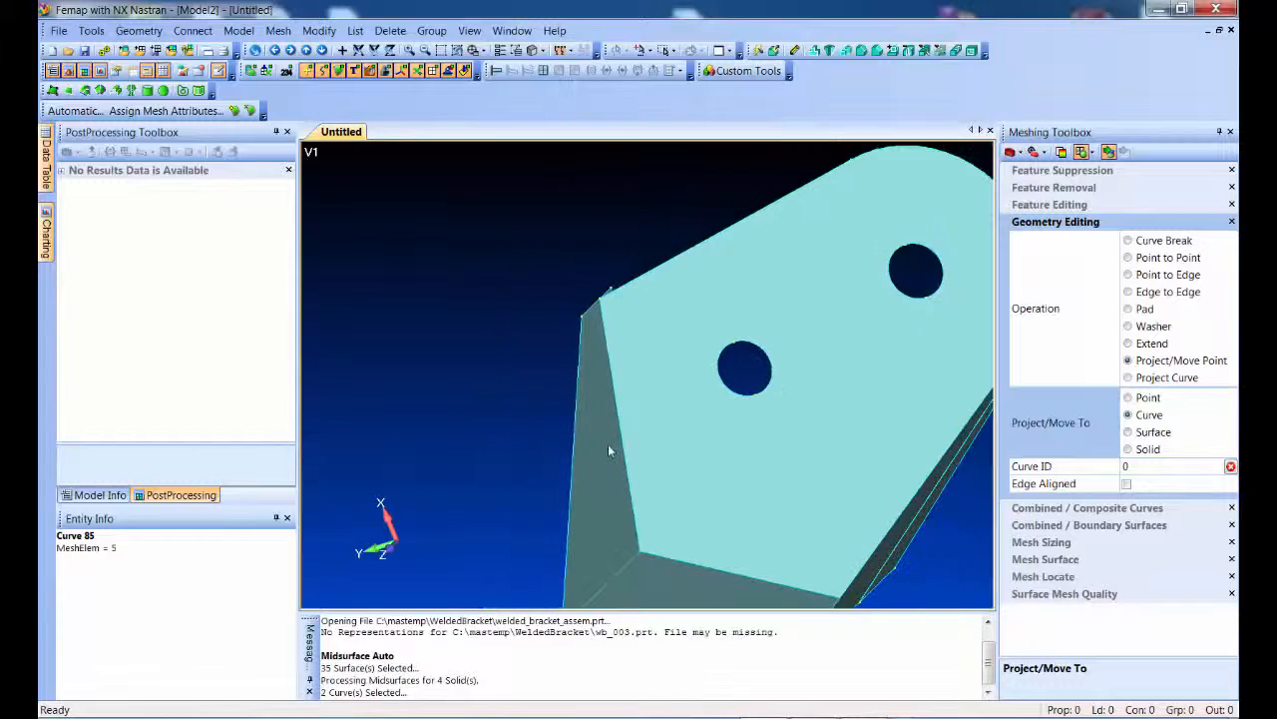
# Project the opposite upper corner point of the plate with the holes onto curve 90, the short top edge of the other side plate
pyautogui.moveTo(742, 448); pyautogui.dragTo(693, 490, button='middle')
pyautogui.keyDown('shift'); pyautogui.moveTo(771, 254); pyautogui.dragTo(788, 568, button='middle'); pyautogui.keyUp('shift')
pyautogui.keyDown('ctrl'); pyautogui.moveTo(773, 439); pyautogui.dragTo(614, 490, button='middle'); pyautogui.keyUp('ctrl')
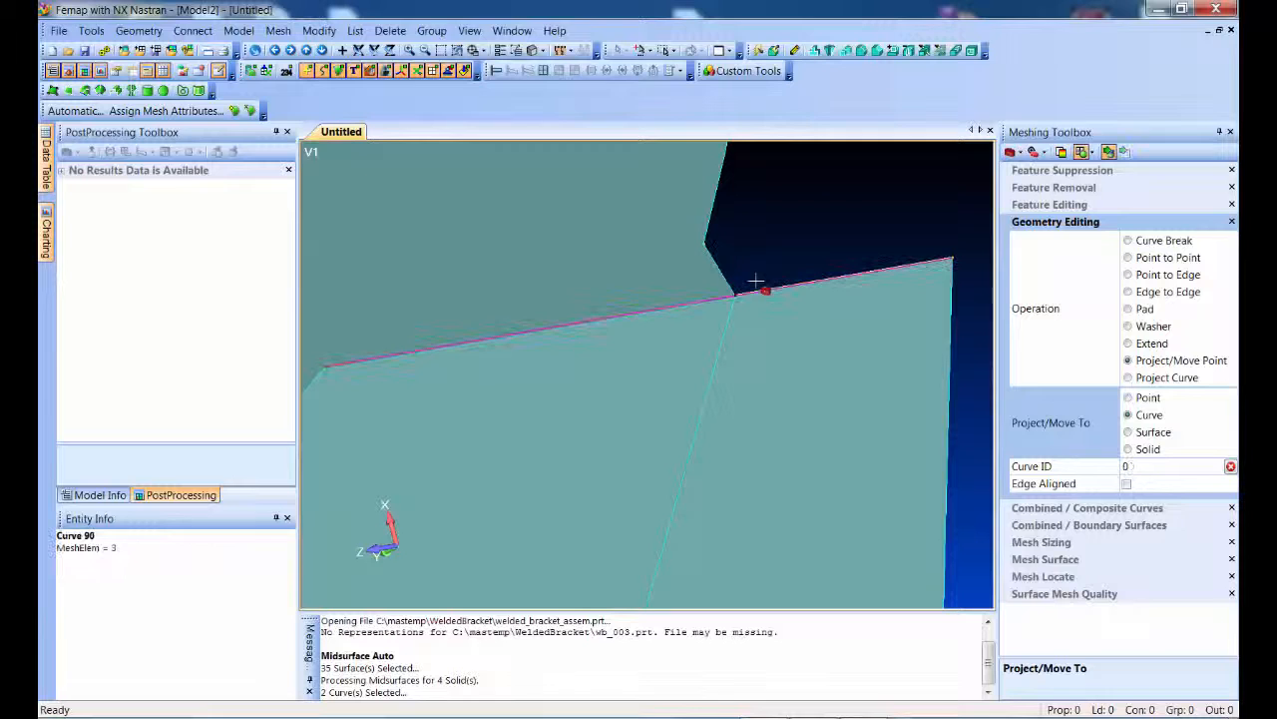
pyautogui.click(809, 282)
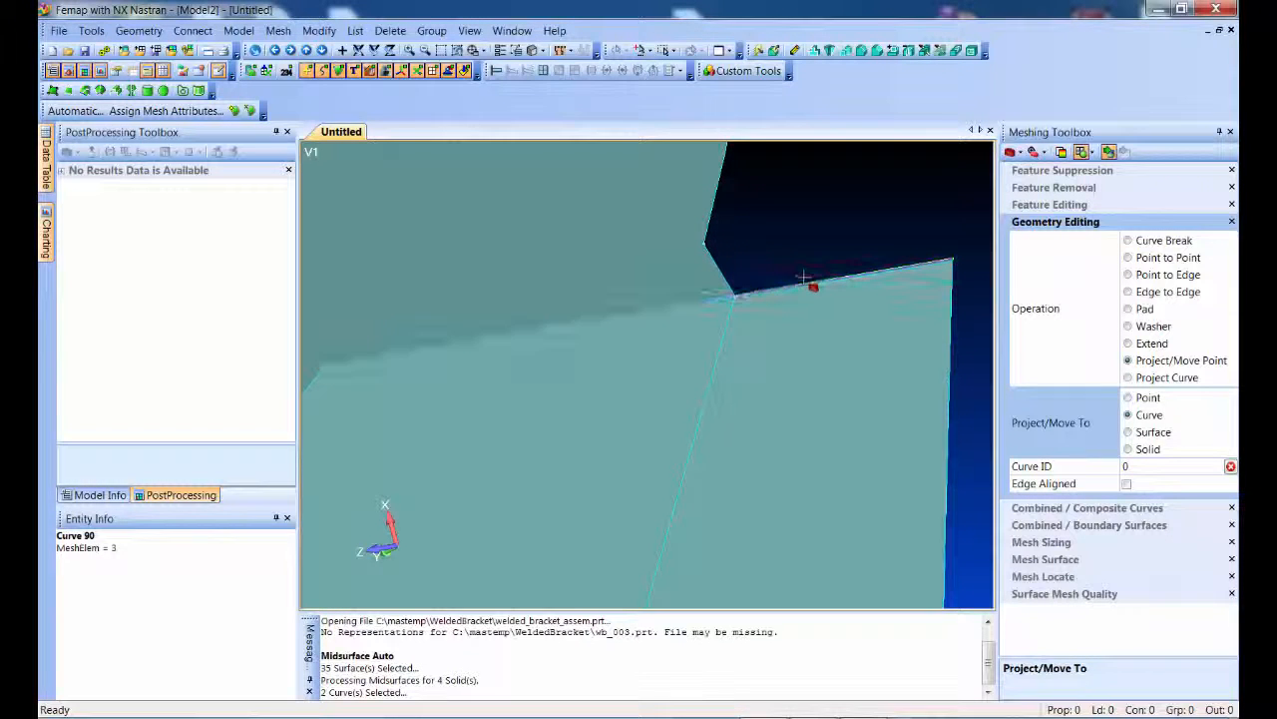
pyautogui.scroll(-5, 741, 256)
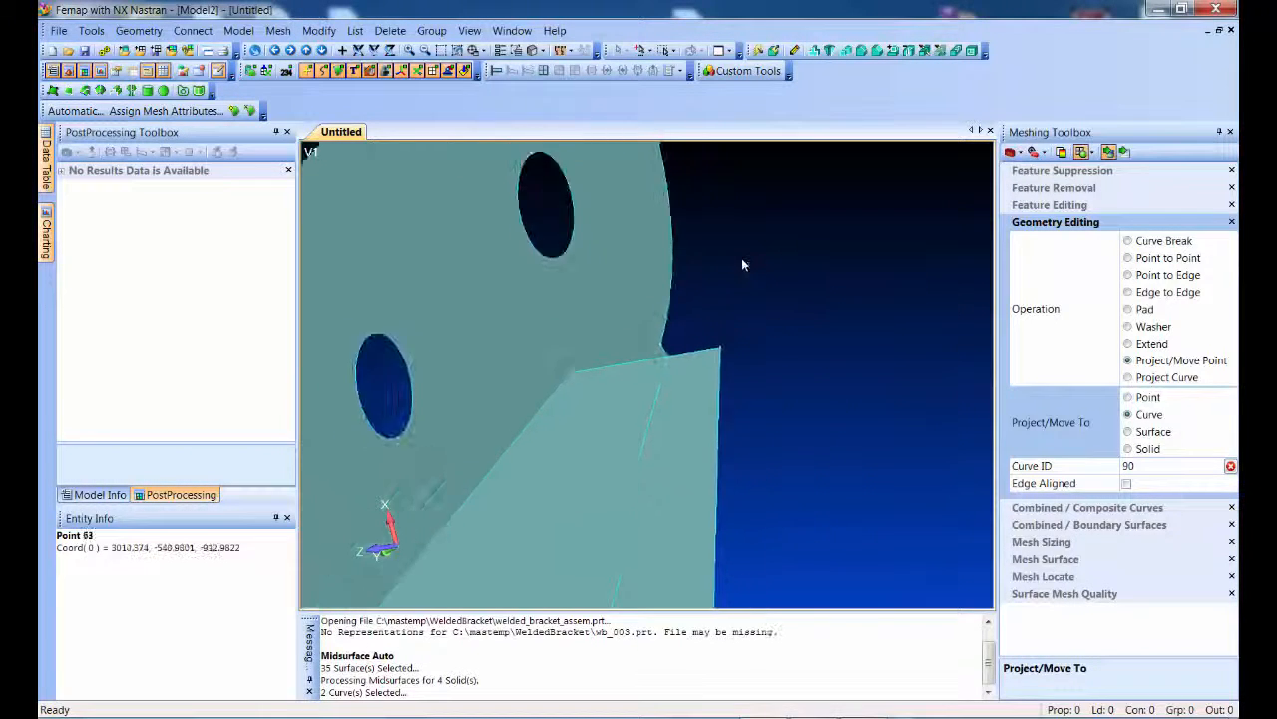
pyautogui.click(679, 328)
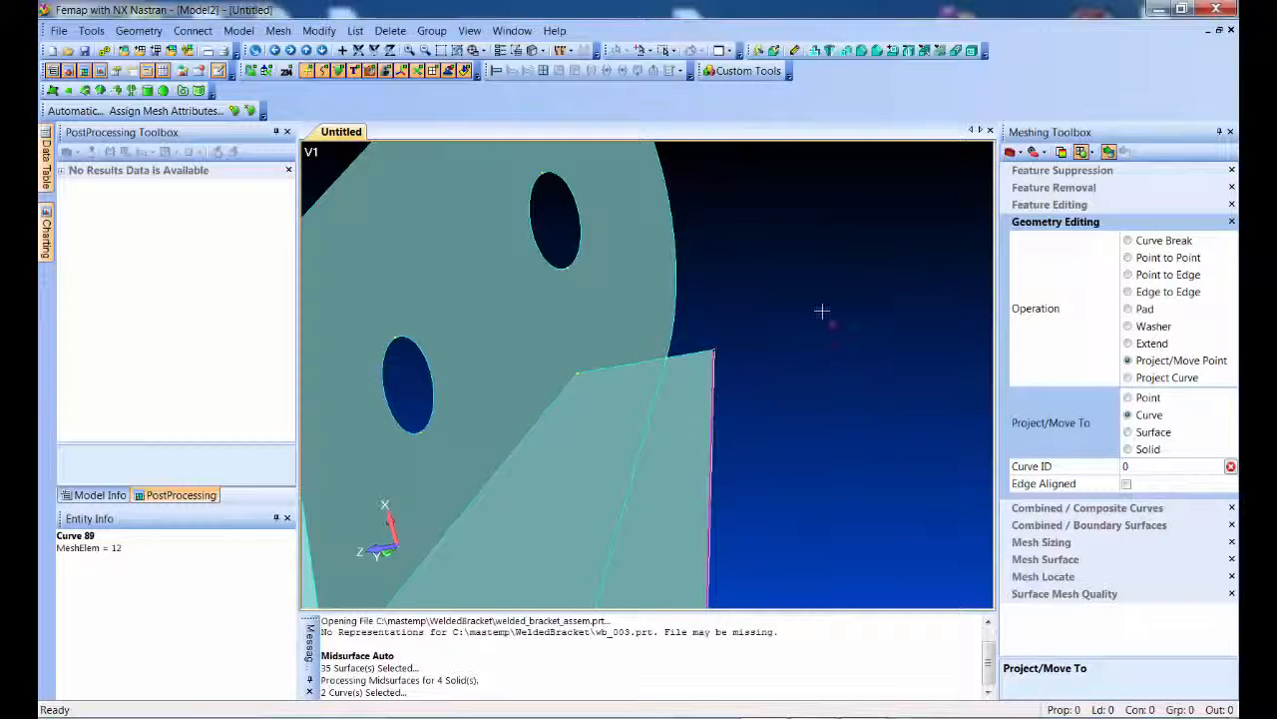
# Combine all four midsurface solids into one body with a NonManifold Add
pyautogui.scroll(-5, 821, 317)
pyautogui.keyDown('ctrl'); pyautogui.moveTo(762, 458); pyautogui.dragTo(840, 409, button='middle'); pyautogui.keyUp('ctrl')
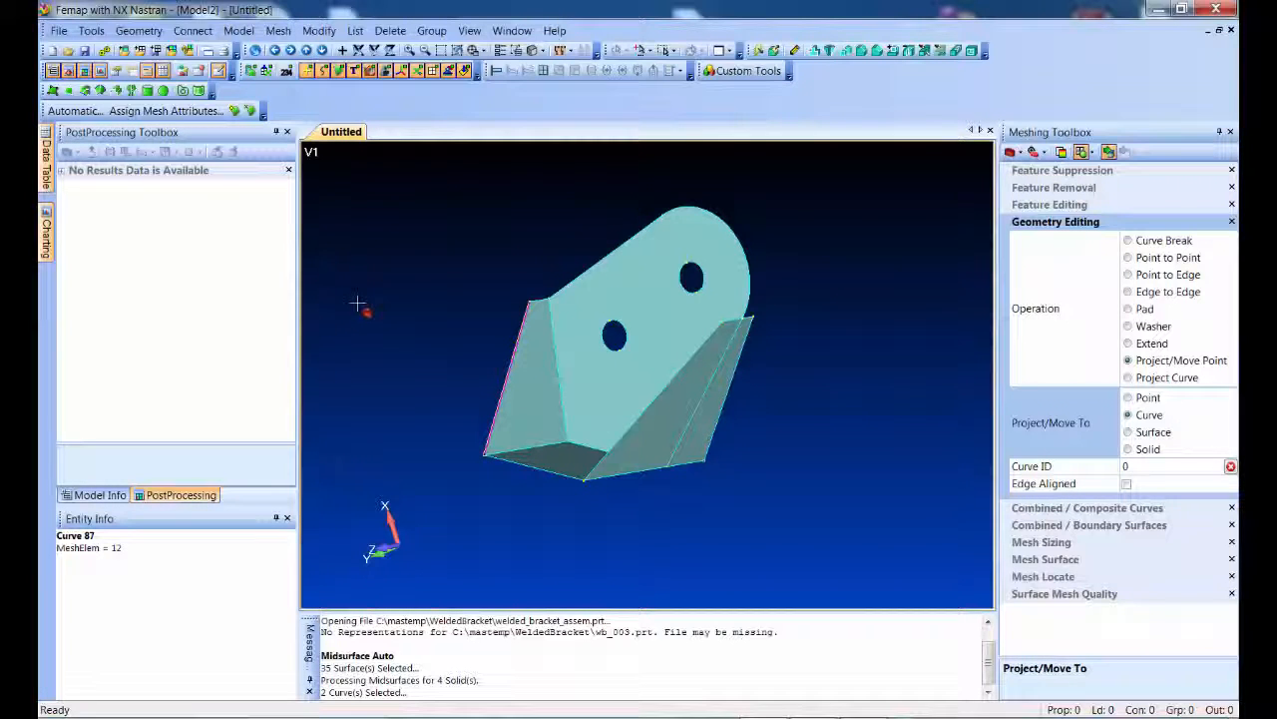
pyautogui.click(139, 30)
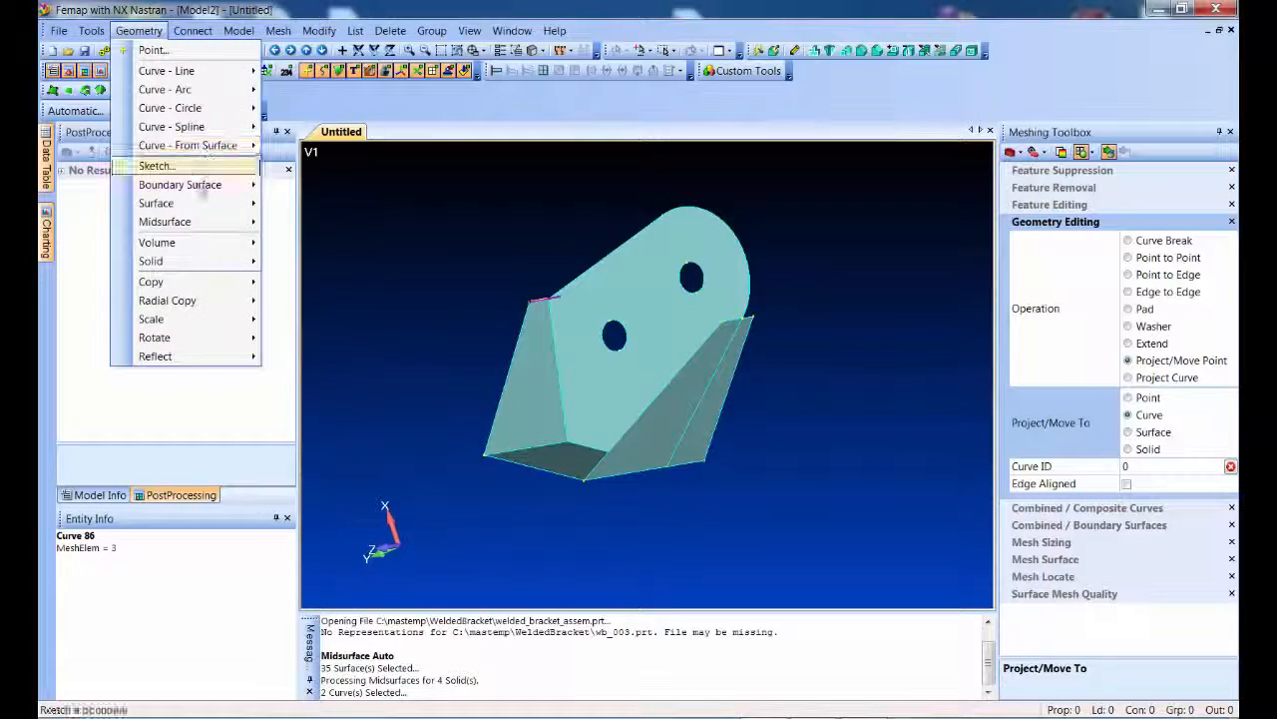
pyautogui.moveTo(157, 203)
pyautogui.click(364, 456)
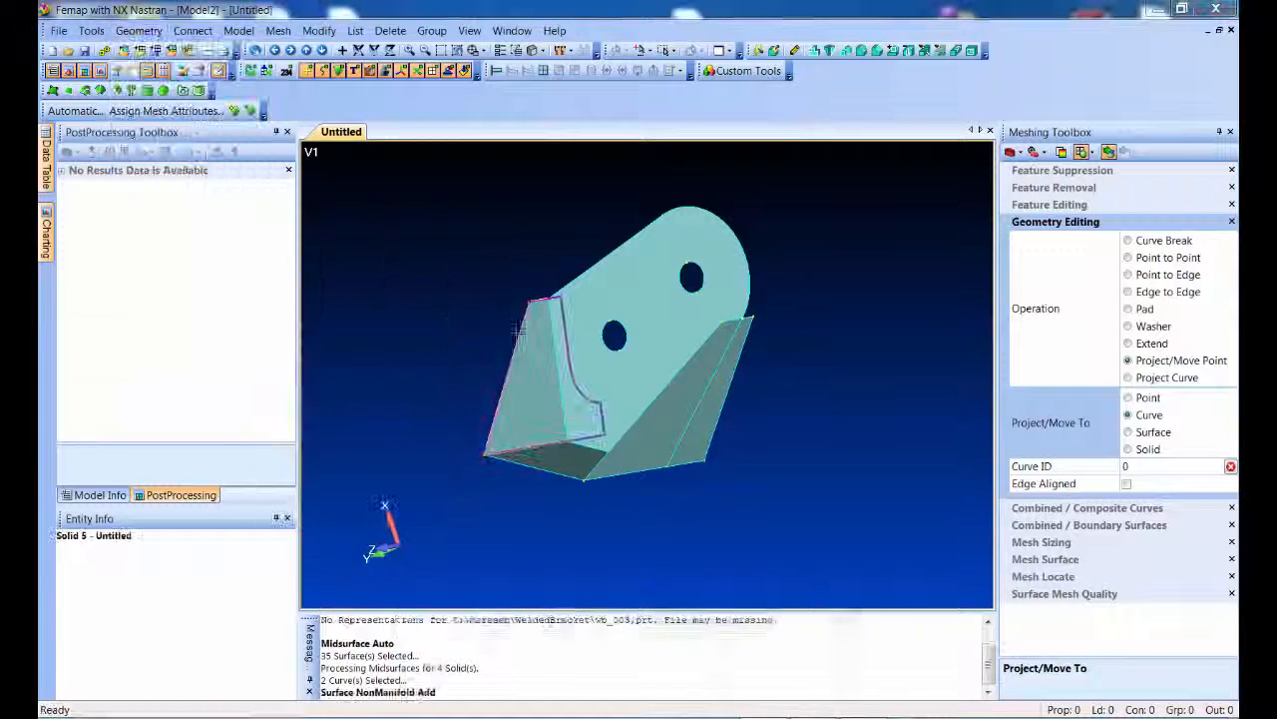
pyautogui.moveTo(448, 176); pyautogui.dragTo(807, 499)
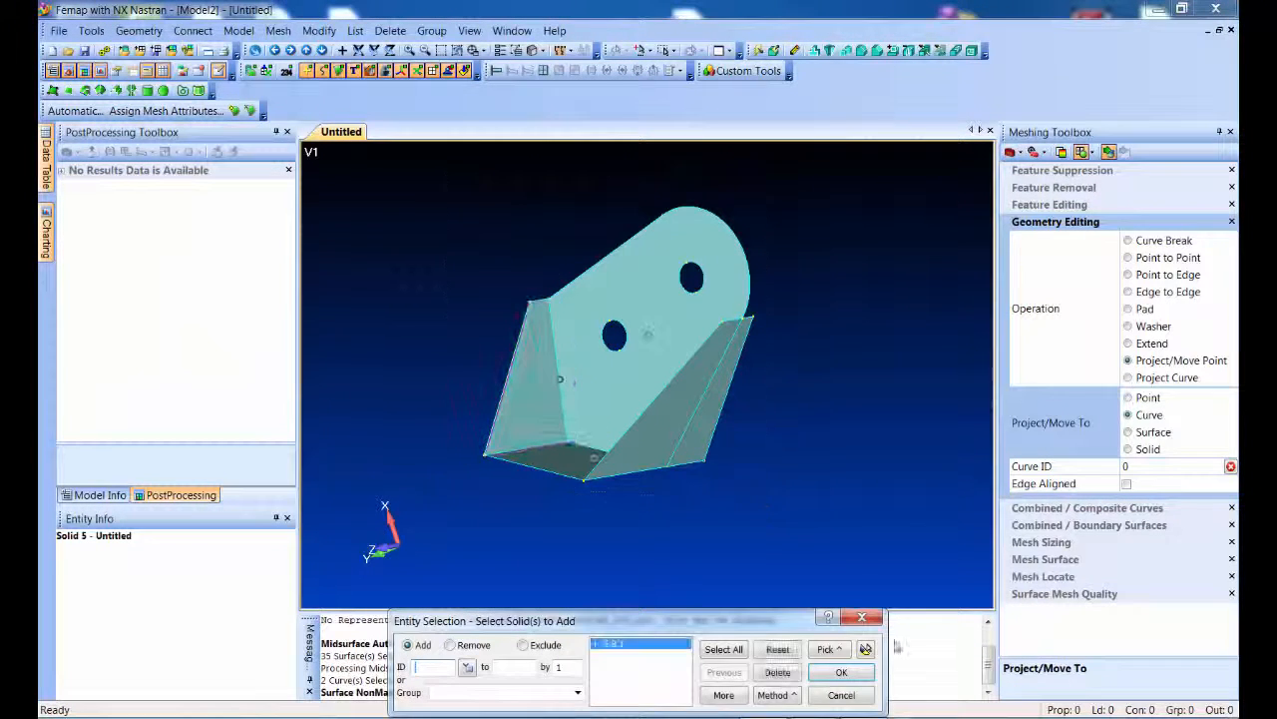
pyautogui.click(841, 671)
pyautogui.click(730, 663)
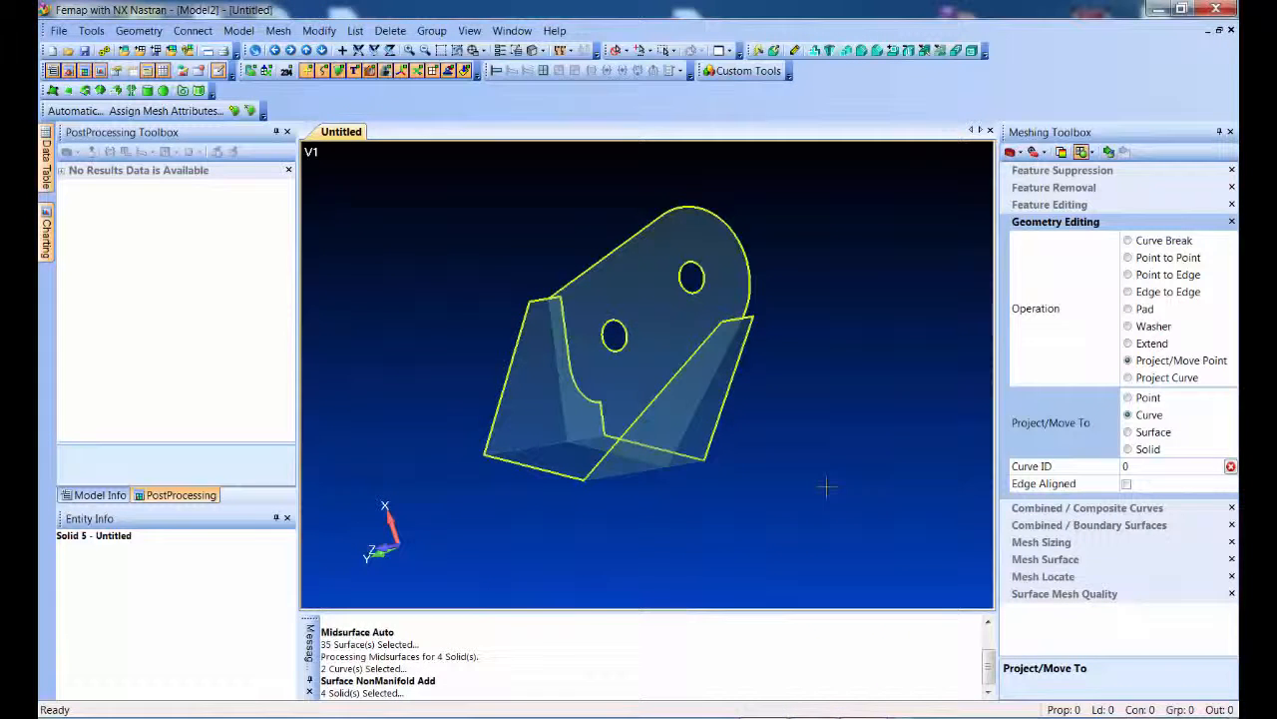
# Check the combined body's free edges, then locate and display short edges at 5% of the global mesh size
pyautogui.moveTo(834, 343); pyautogui.dragTo(822, 373, button='middle')
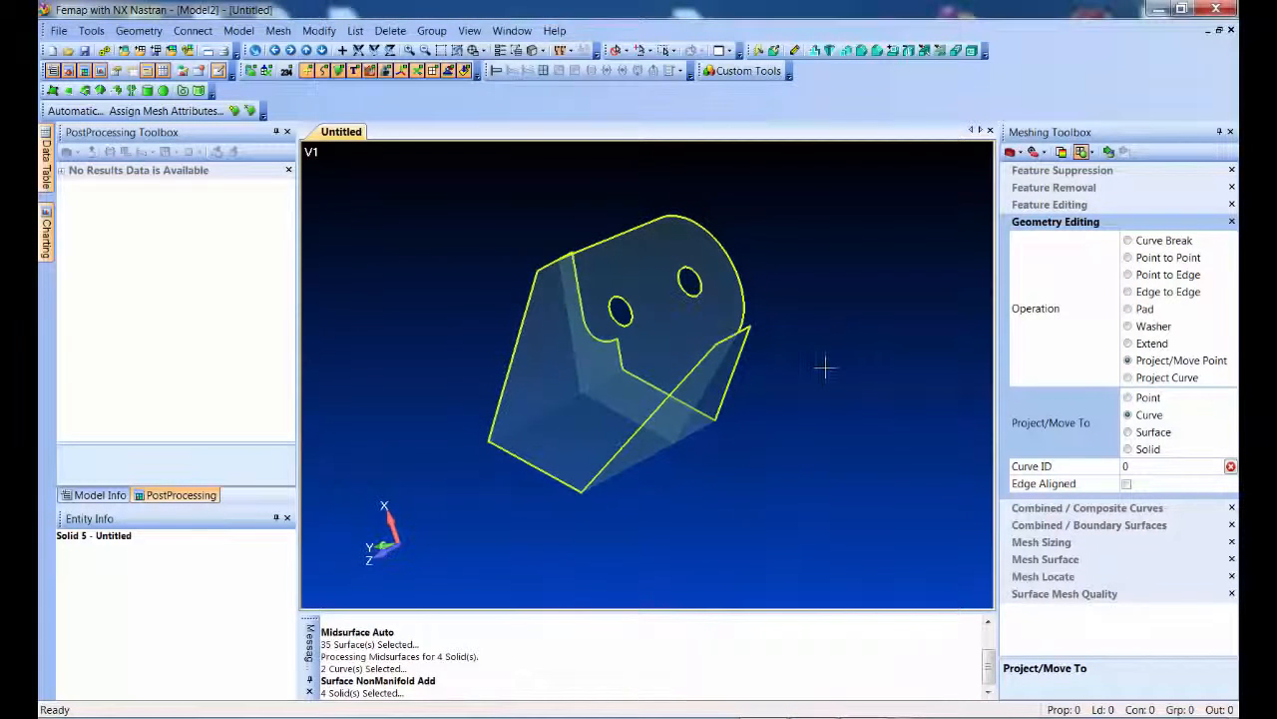
pyautogui.moveTo(832, 310)
pyautogui.mouseDown(button='middle')
pyautogui.moveTo(835, 269)
pyautogui.moveTo(847, 366)
pyautogui.mouseUp(button='middle')
pyautogui.moveTo(816, 466); pyautogui.dragTo(828, 432, button='middle')
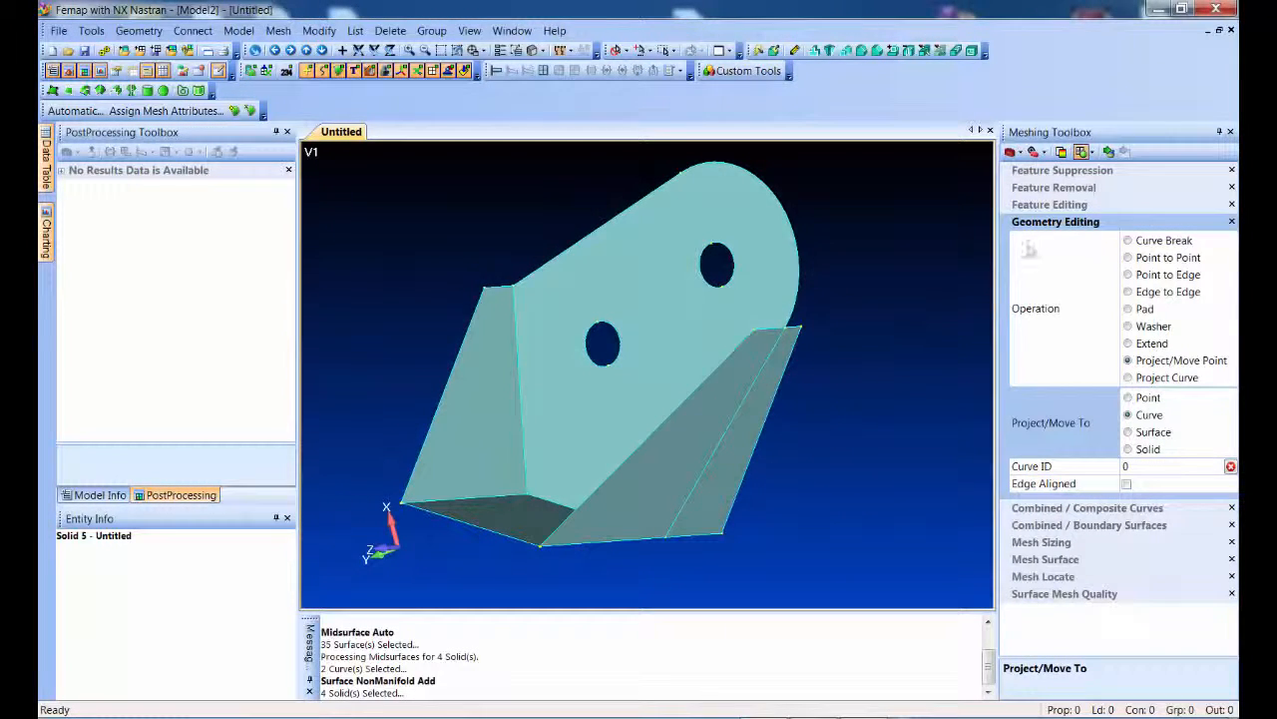
pyautogui.click(1034, 152)
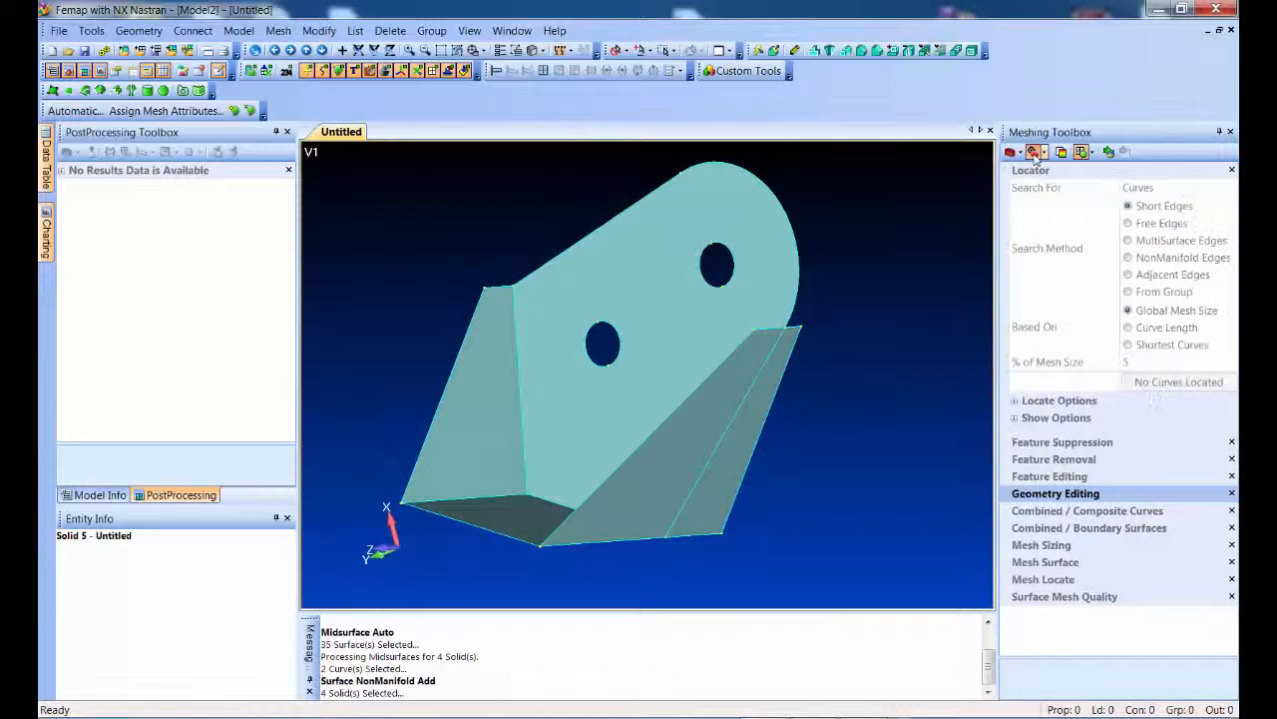
pyautogui.click(1141, 208)
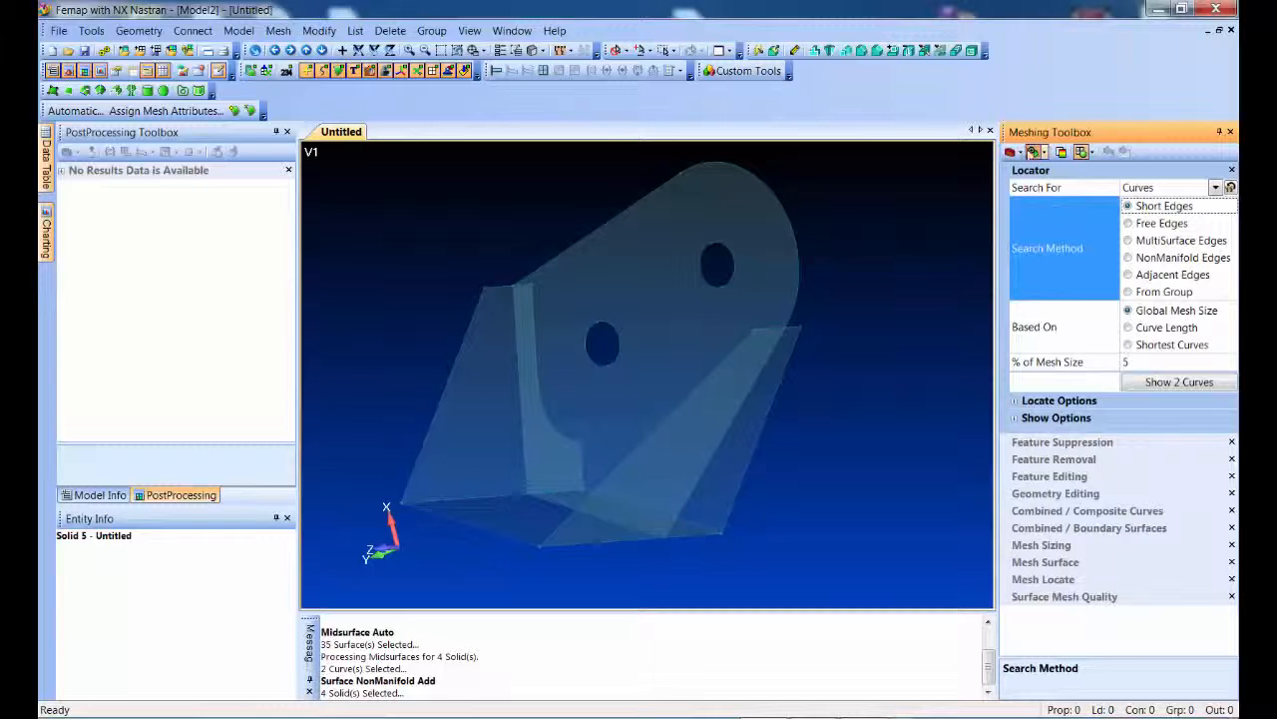
pyautogui.click(1034, 153)
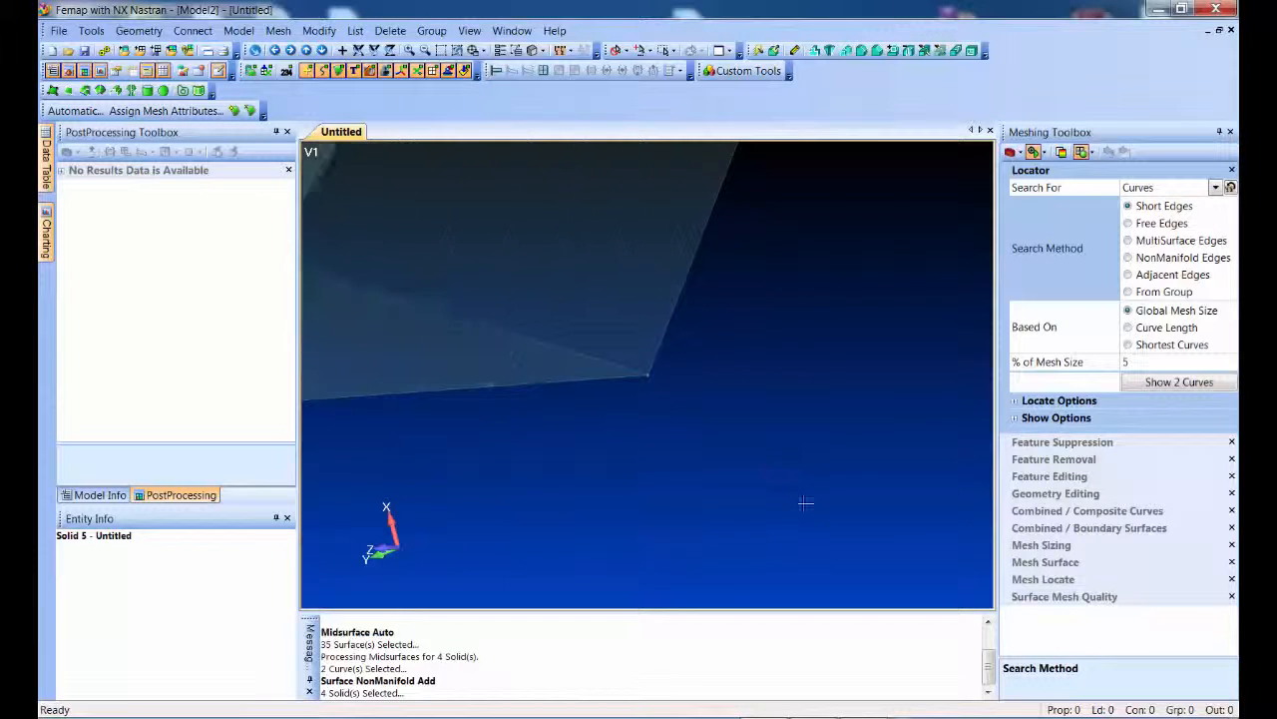
pyautogui.moveTo(793, 537); pyautogui.dragTo(605, 427, button='middle')
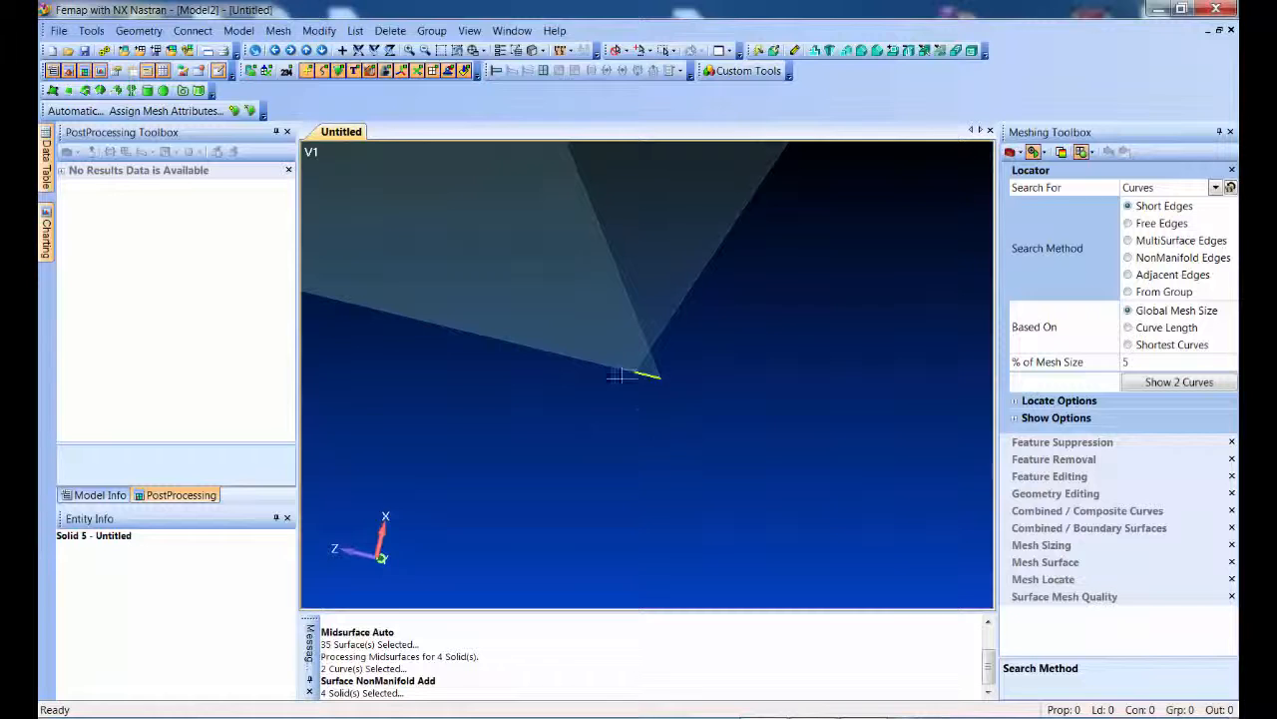
# Collapse both located short edges at the base plate corners by moving one end point of each onto its adjacent corner point
pyautogui.click(1073, 493)
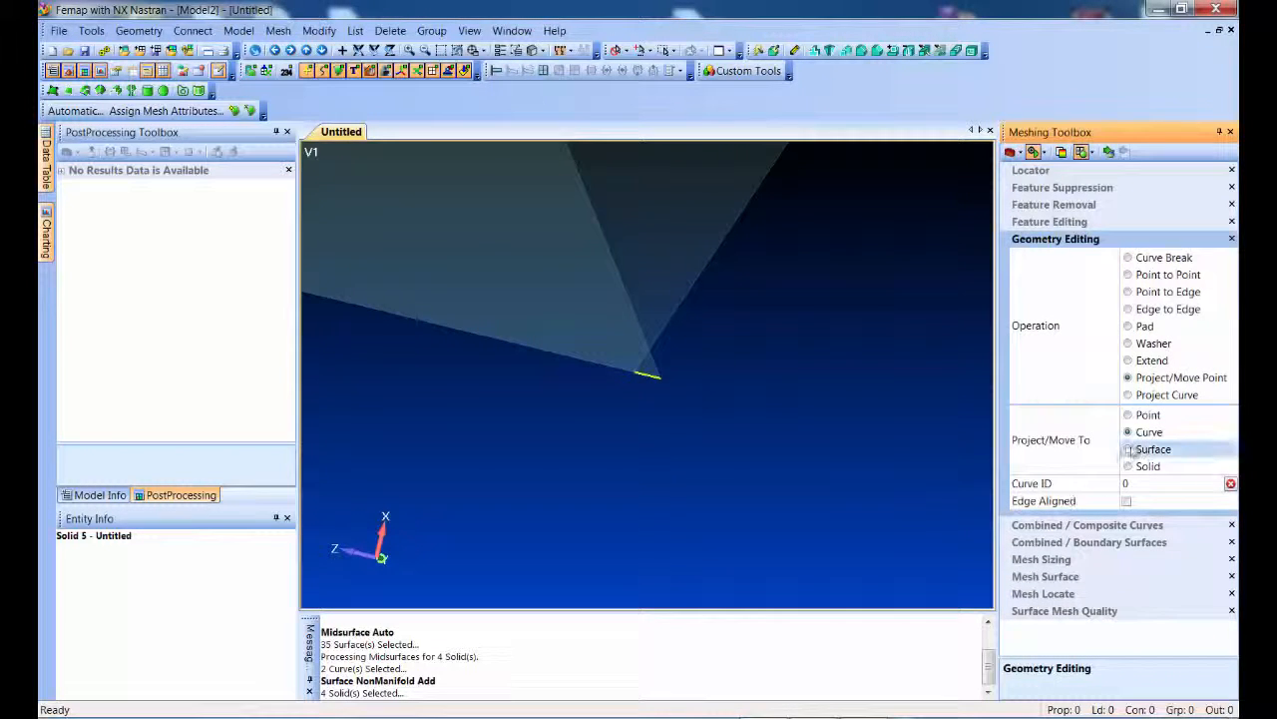
pyautogui.click(1143, 414)
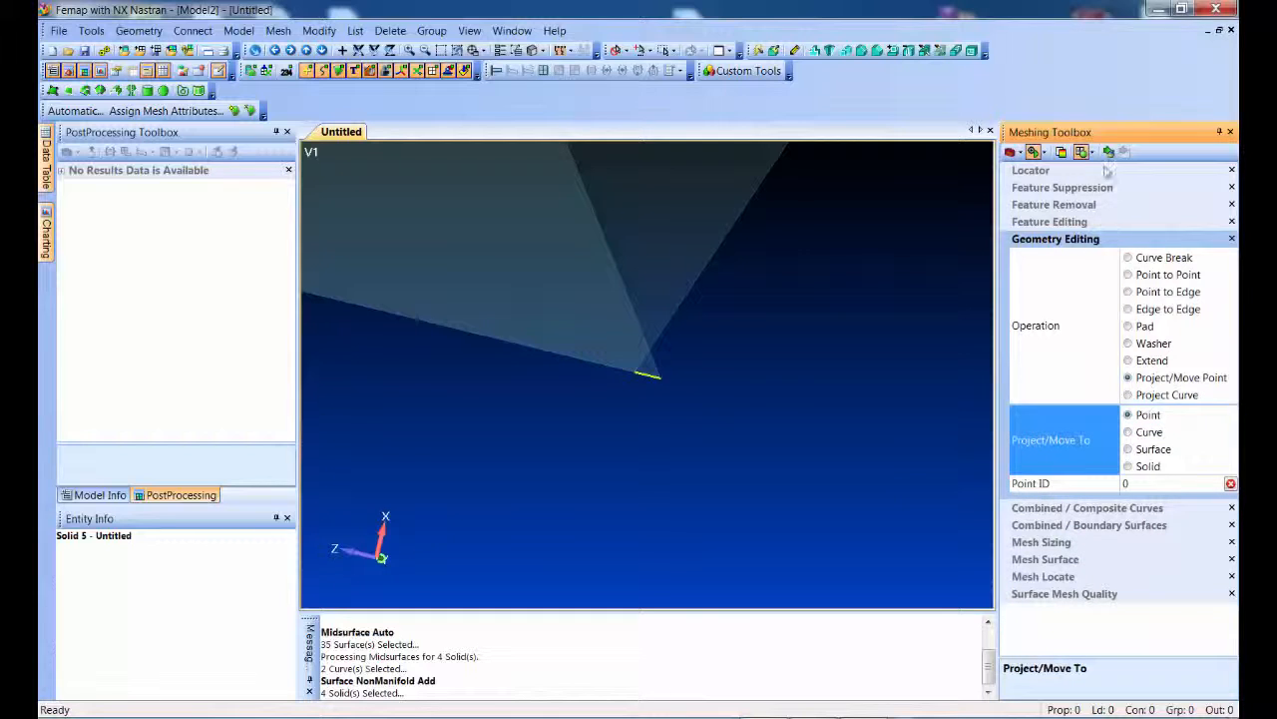
pyautogui.click(632, 384)
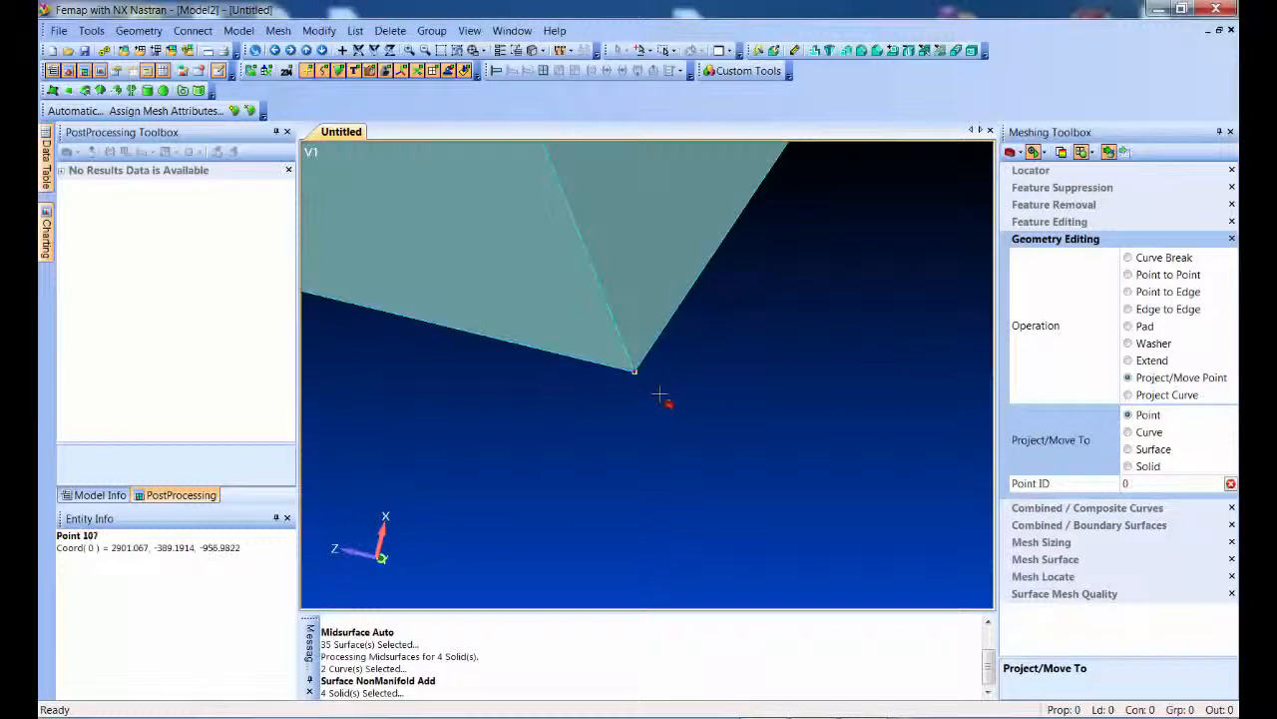
pyautogui.click(1032, 155)
pyautogui.moveTo(729, 415)
pyautogui.mouseDown(button='middle')
pyautogui.moveTo(798, 434)
pyautogui.moveTo(778, 442)
pyautogui.moveTo(722, 413)
pyautogui.mouseUp(button='middle')
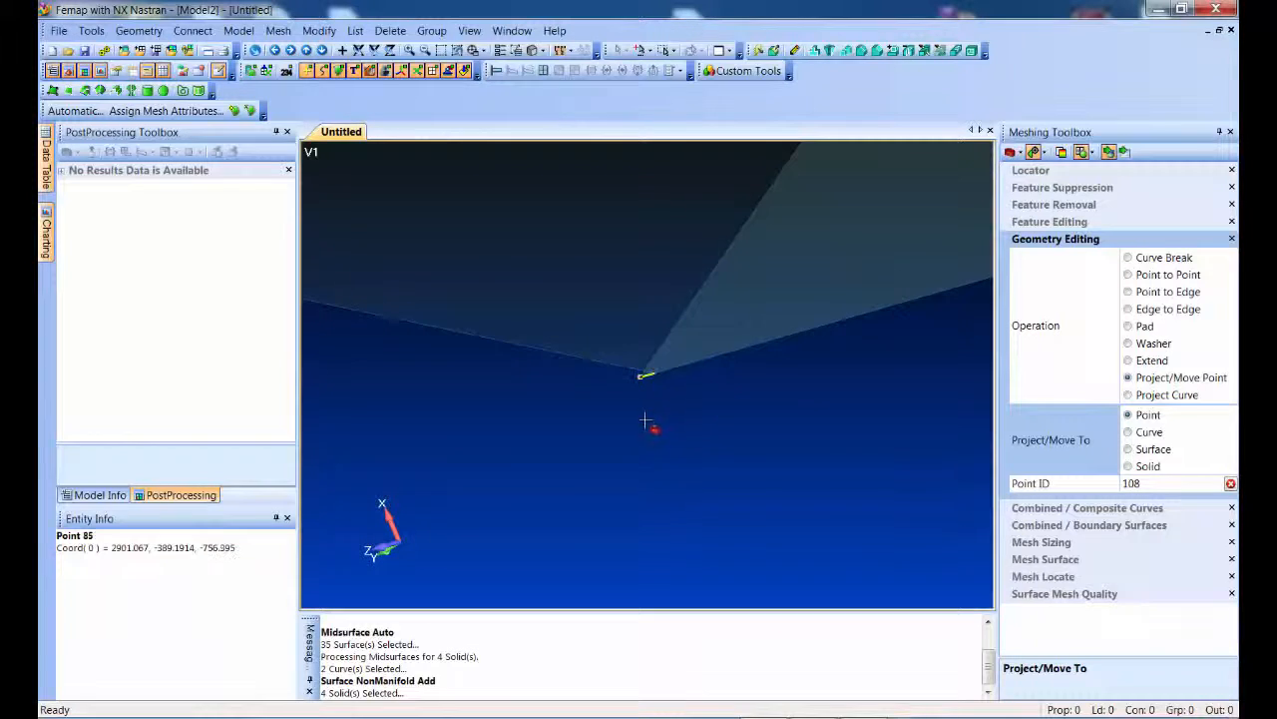
pyautogui.click(644, 420)
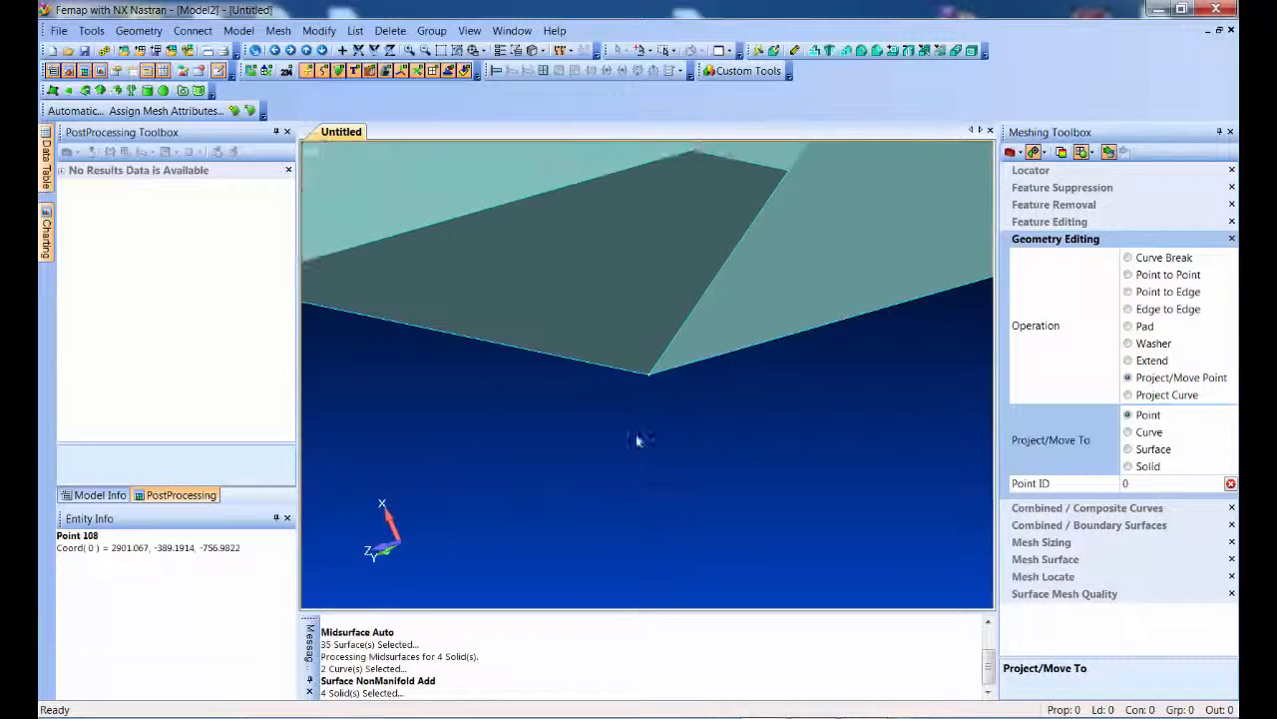
# Assign mesh attributes to all midsurfaces with Aluminum 1060 Annealed Wrought from the material library, and consolidate the properties by thickness
pyautogui.scroll(-3, 647, 453)
pyautogui.keyDown('ctrl'); pyautogui.moveTo(761, 443); pyautogui.dragTo(710, 539, button='middle'); pyautogui.keyUp('ctrl')
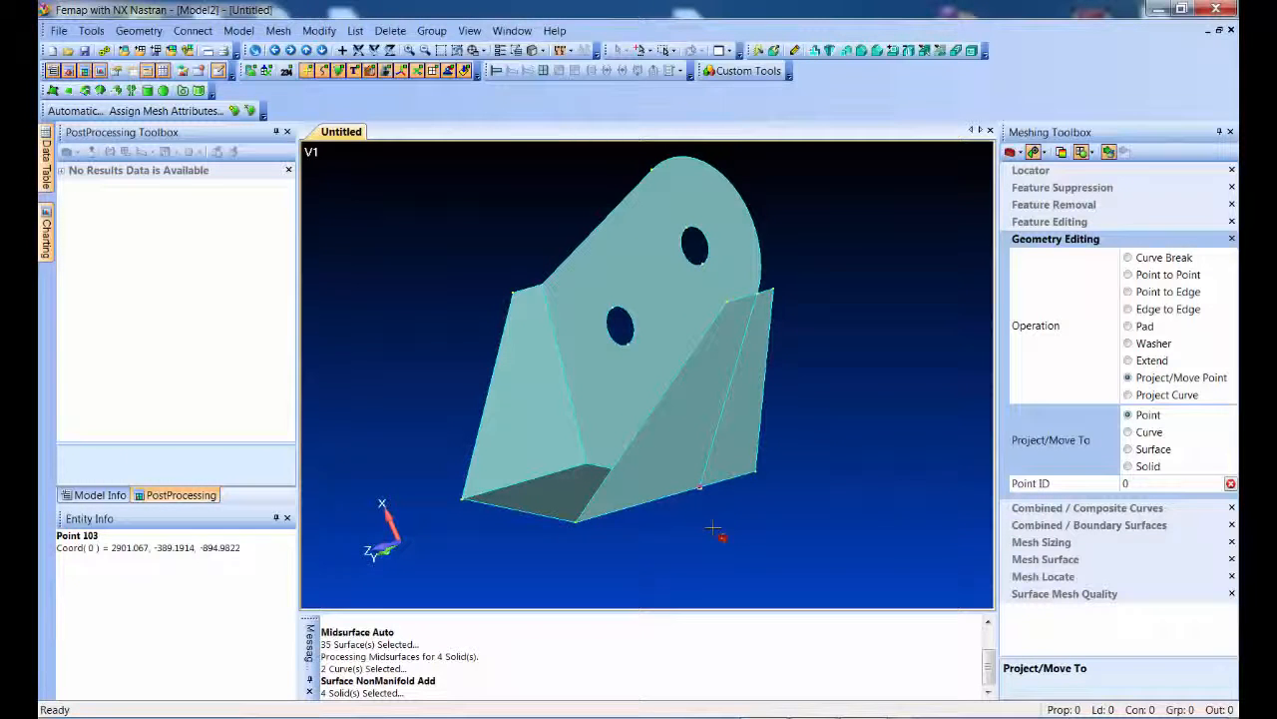
pyautogui.click(166, 111)
pyautogui.scroll(-2, 374, 217)
pyautogui.moveTo(649, 394); pyautogui.dragTo(770, 491)
pyautogui.click(841, 672)
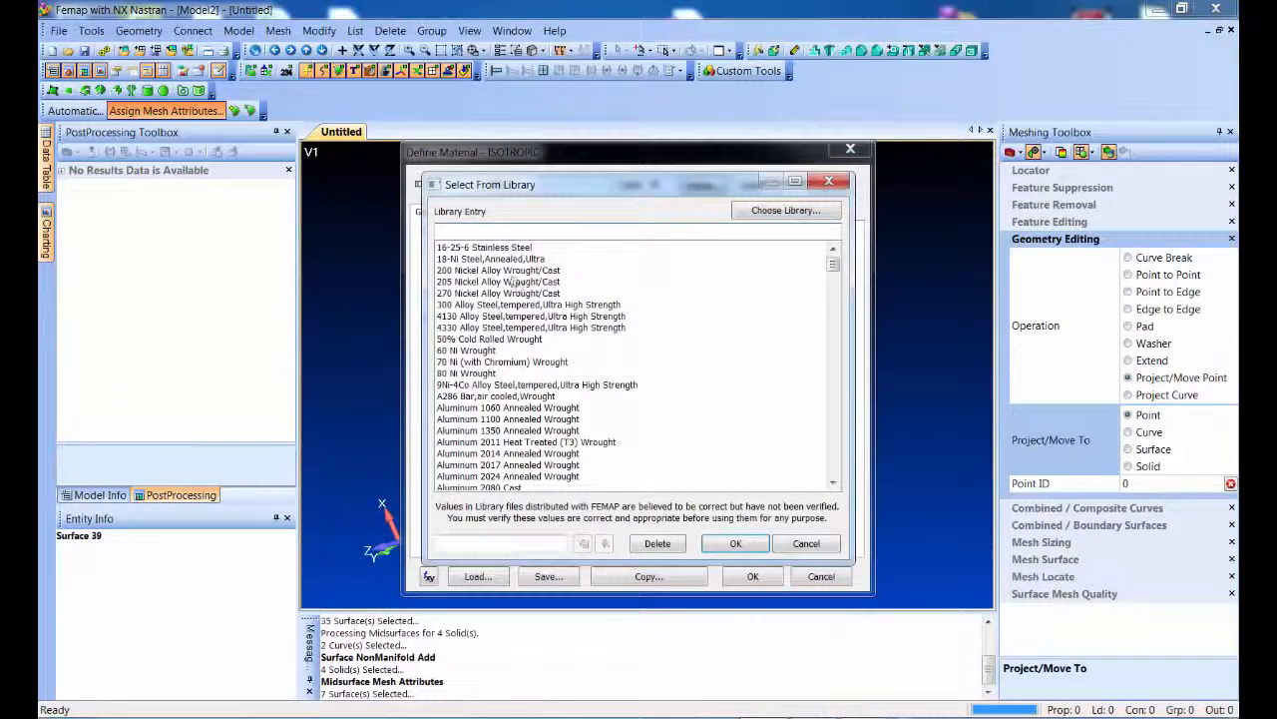
pyautogui.doubleClick(499, 409)
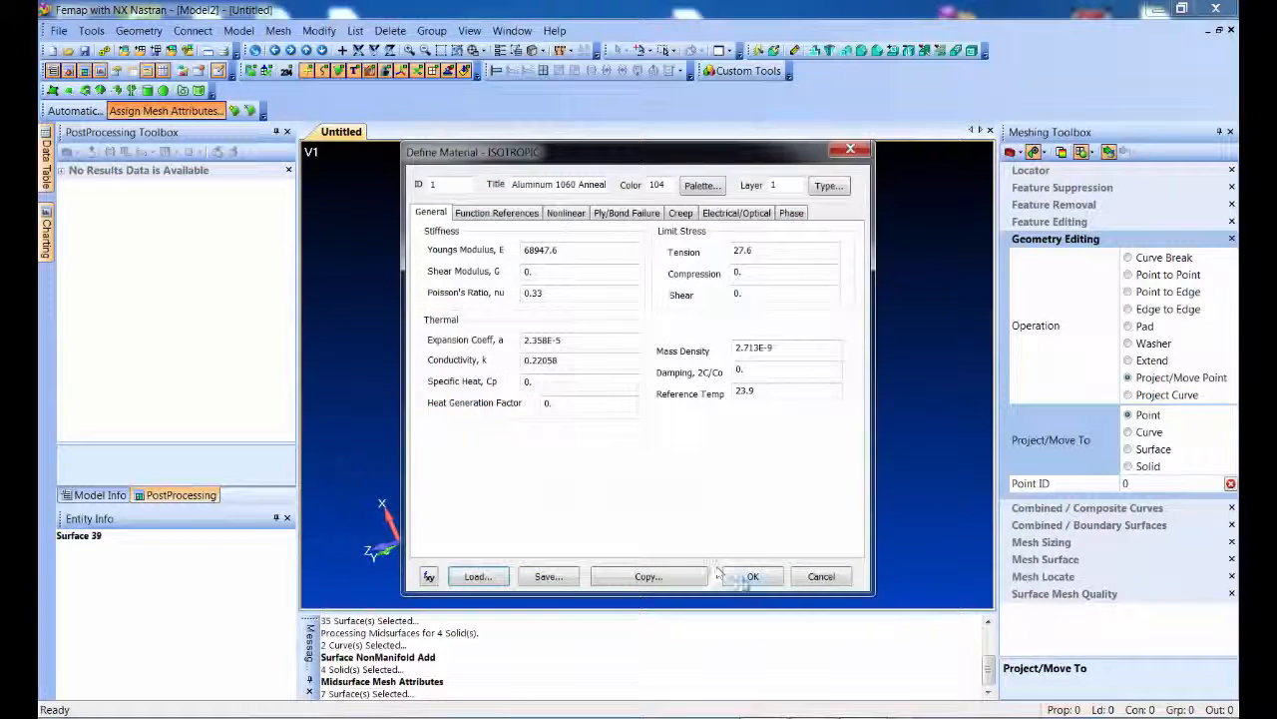
pyautogui.click(748, 575)
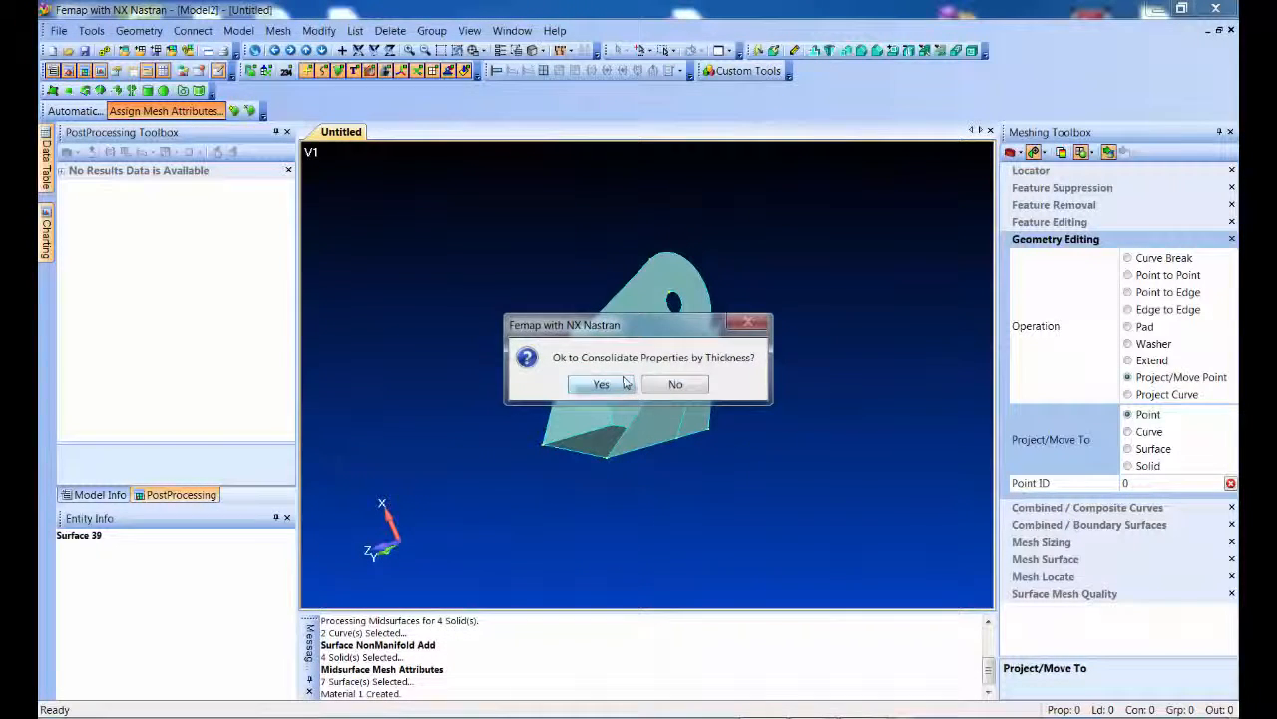
pyautogui.click(603, 384)
pyautogui.click(722, 670)
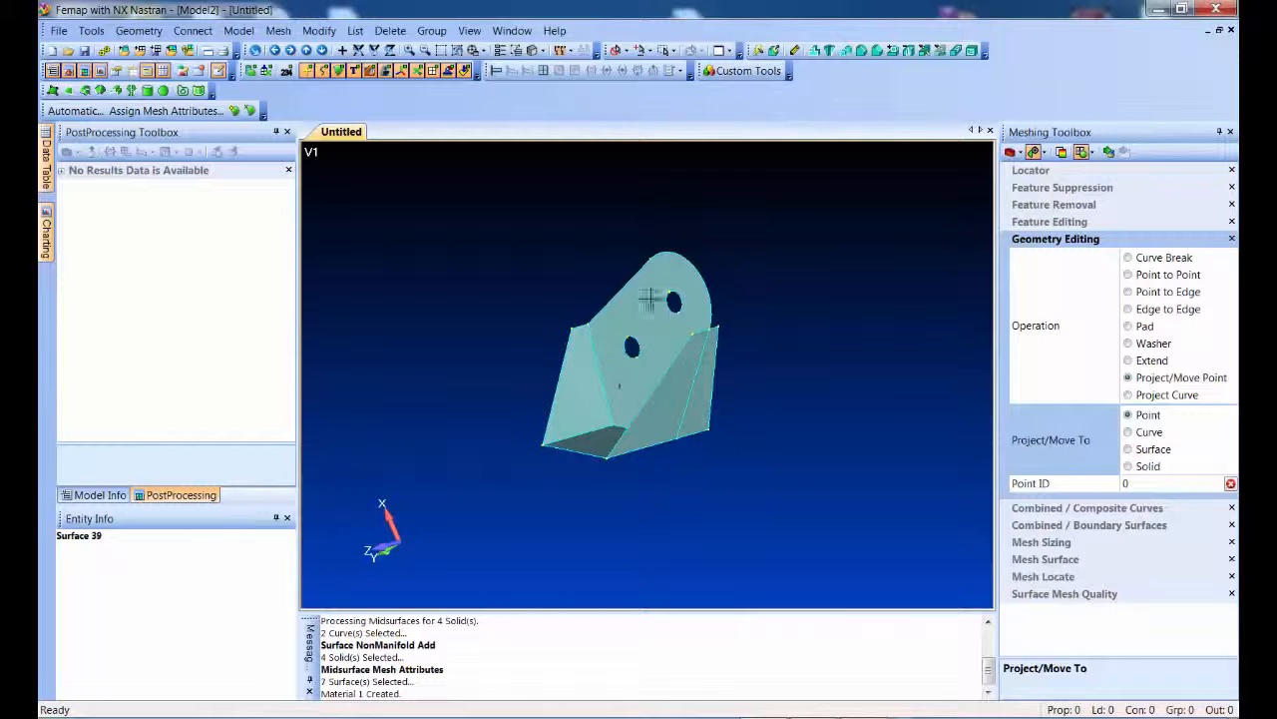
# Highlight the surfaces assigned to each midsurface property, t=10, t=20 and t=22, to check the plate thickness assignments
pyautogui.scroll(3, 651, 389)
pyautogui.click(113, 495)
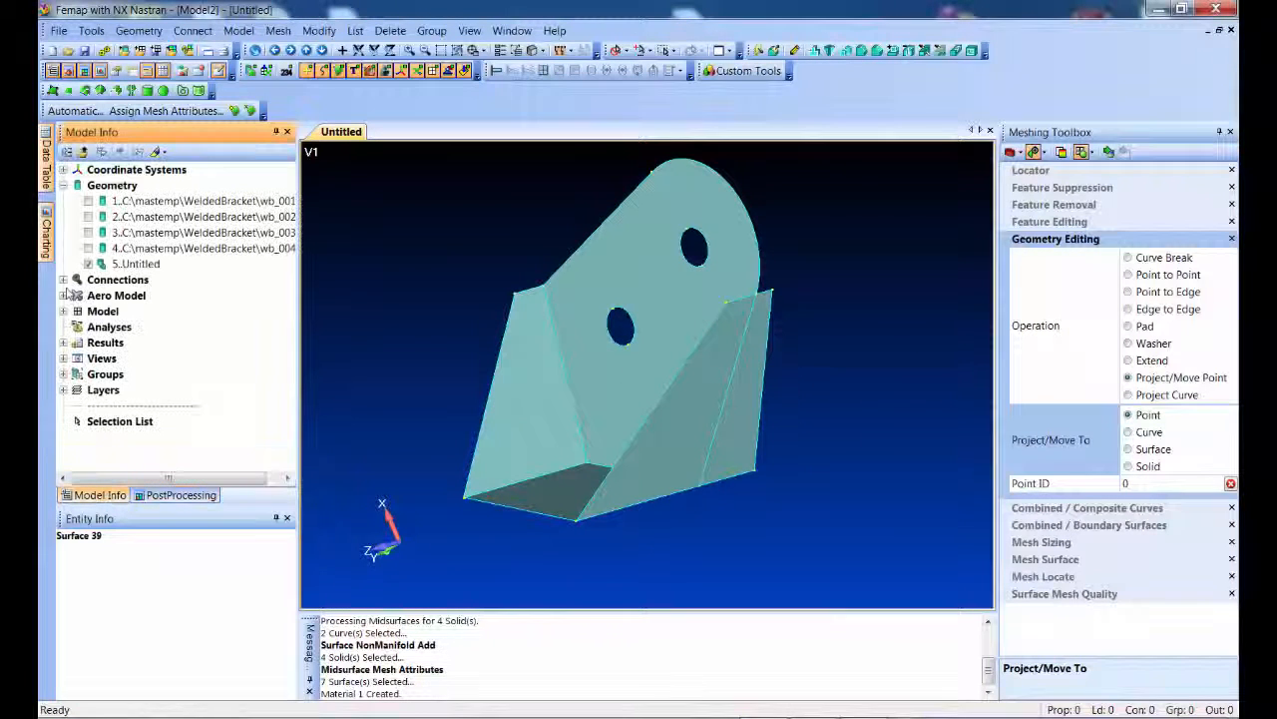
pyautogui.click(63, 311)
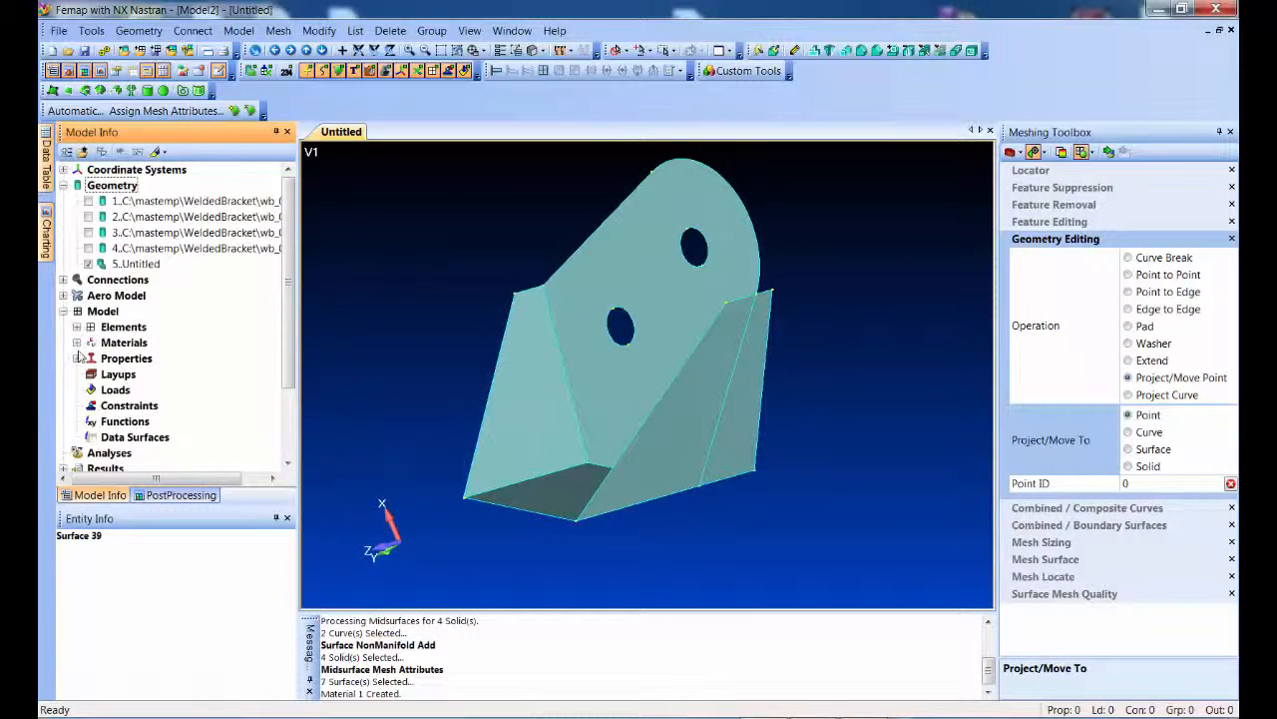
pyautogui.click(77, 358)
pyautogui.click(155, 150)
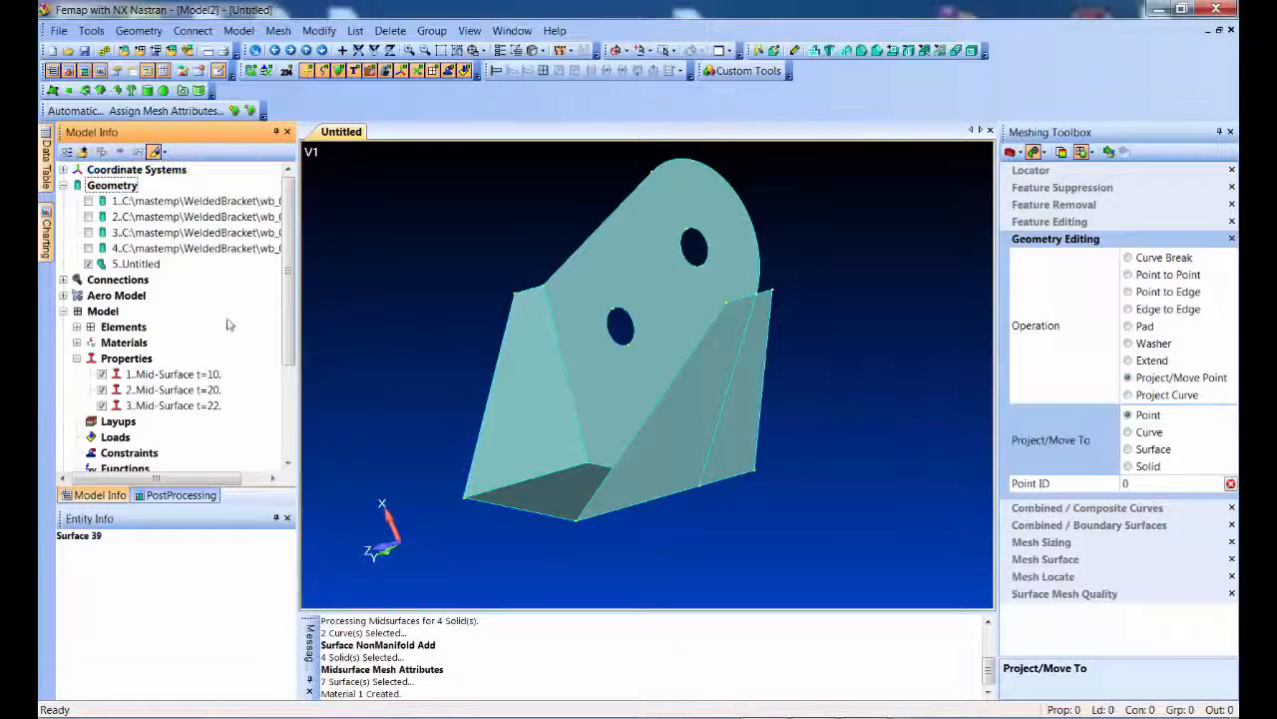
pyautogui.click(197, 377)
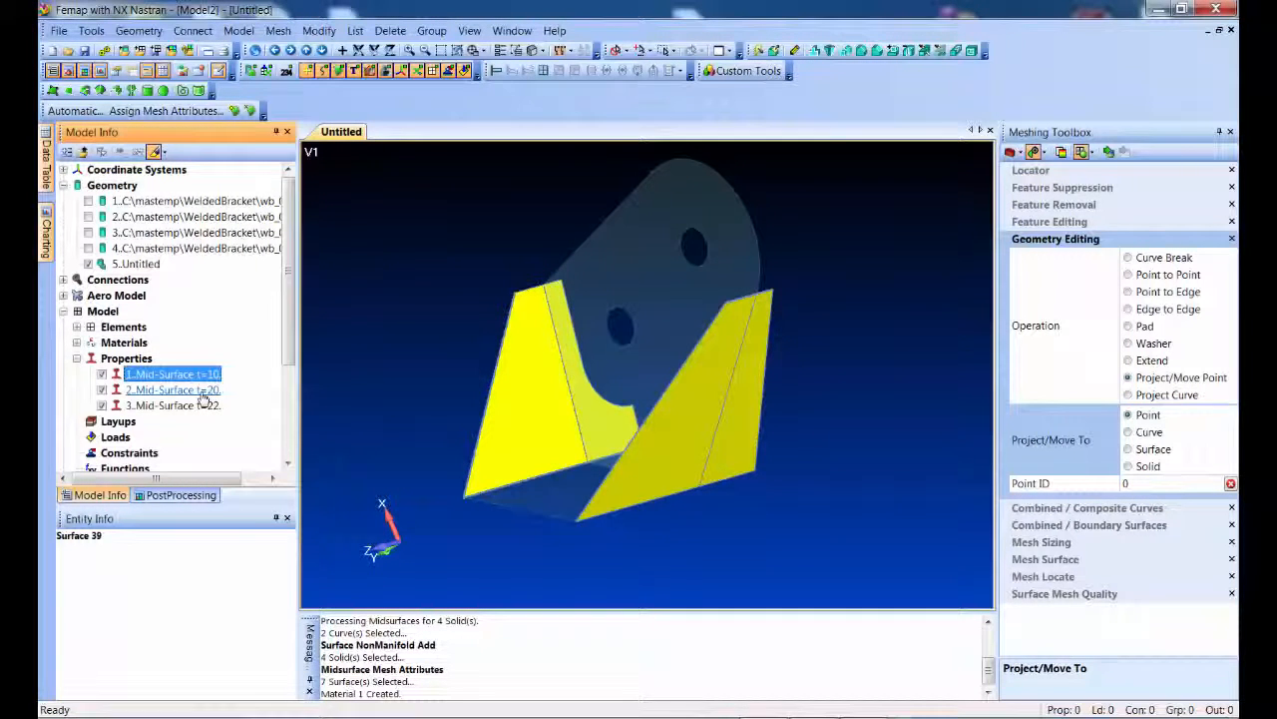
pyautogui.click(190, 390)
pyautogui.click(207, 406)
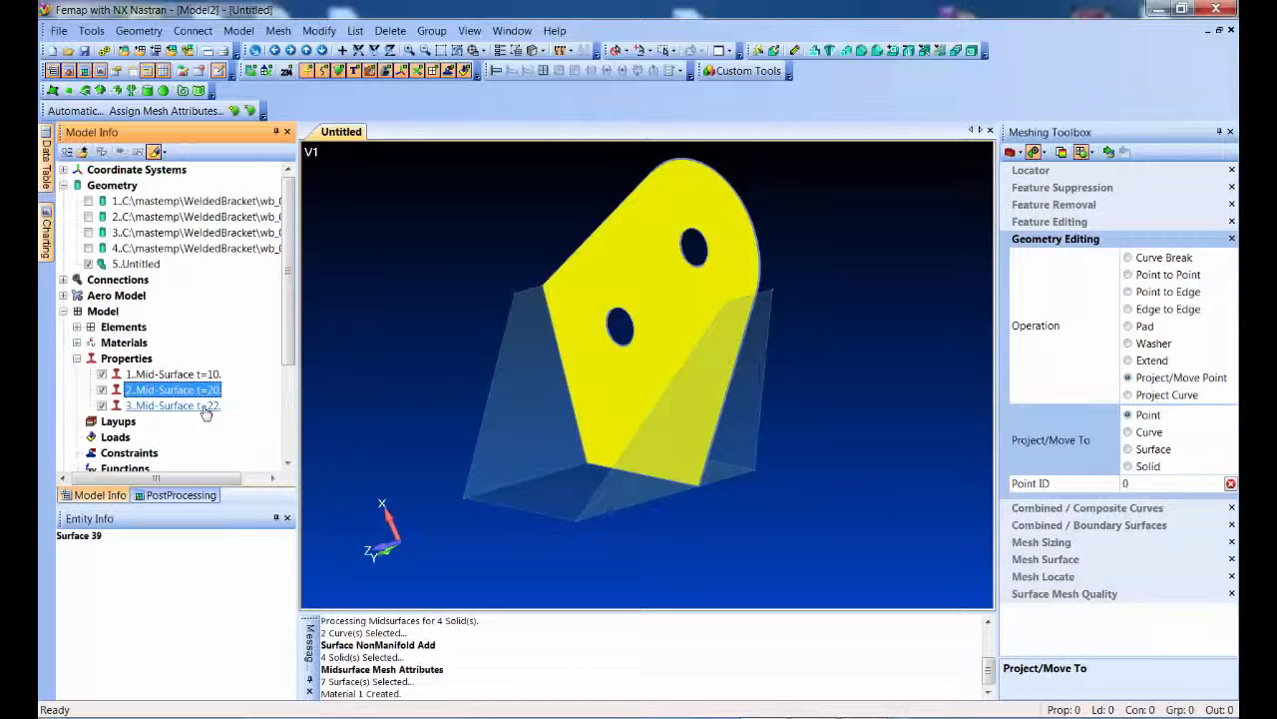
pyautogui.click(368, 277)
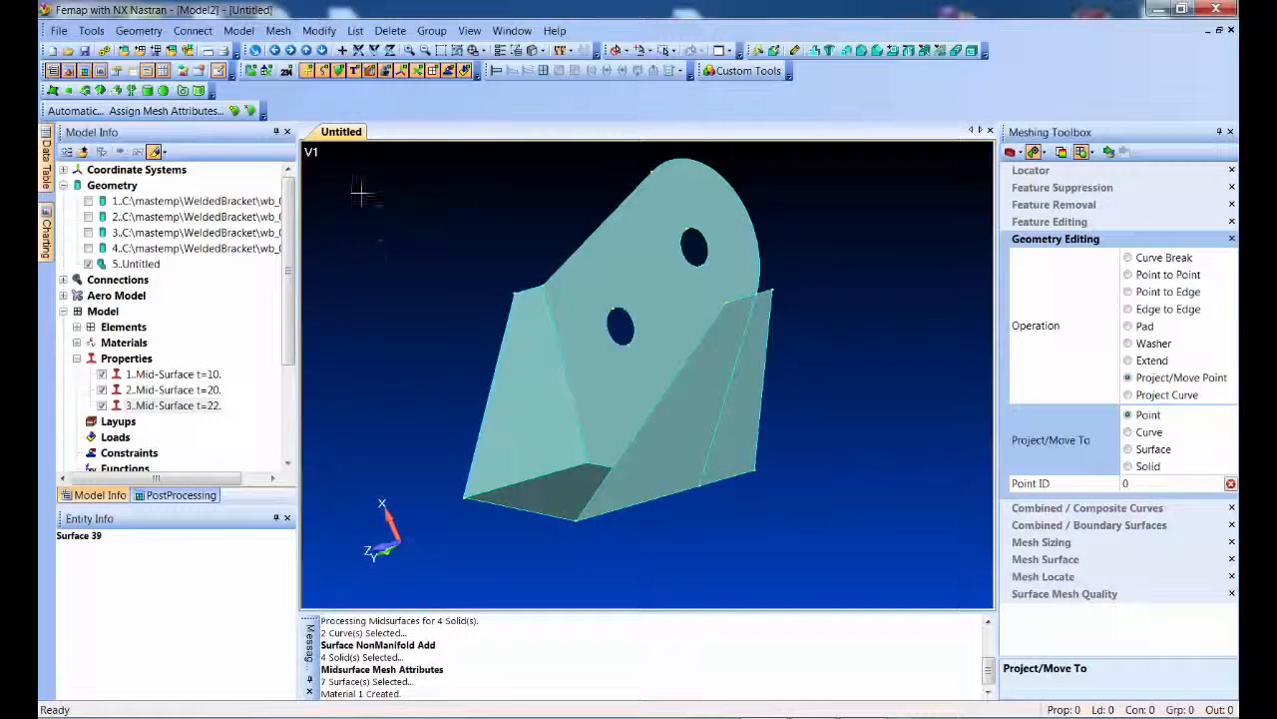
# Set the mesh size on all midsurfaces using the default automatic mesh sizing values
pyautogui.scroll(-1, 395, 232)
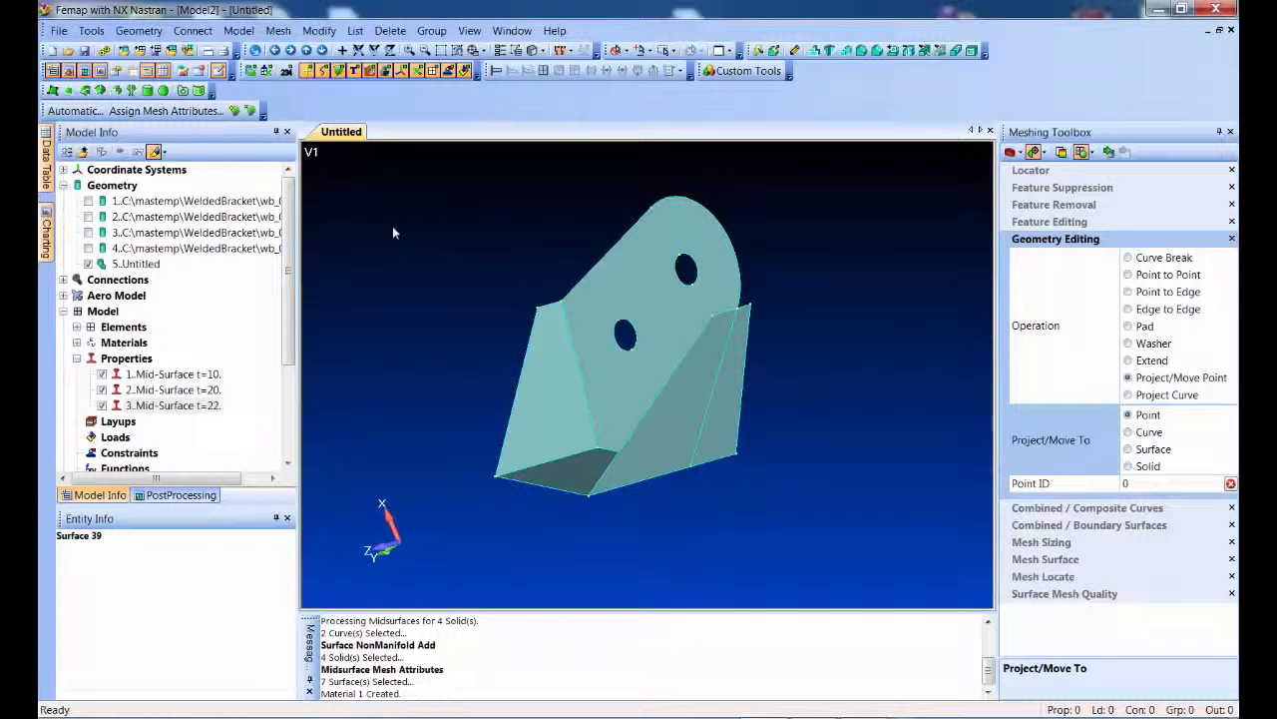
pyautogui.click(235, 111)
pyautogui.moveTo(402, 170); pyautogui.dragTo(804, 499)
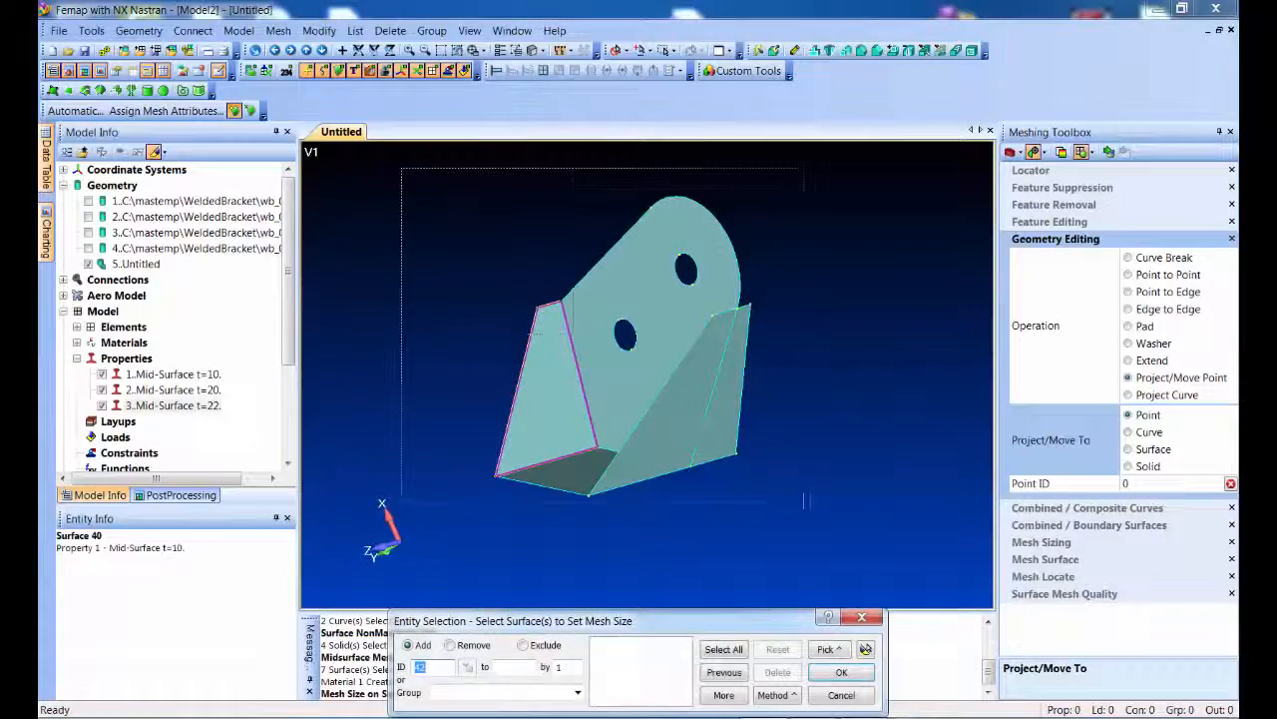
pyautogui.click(842, 671)
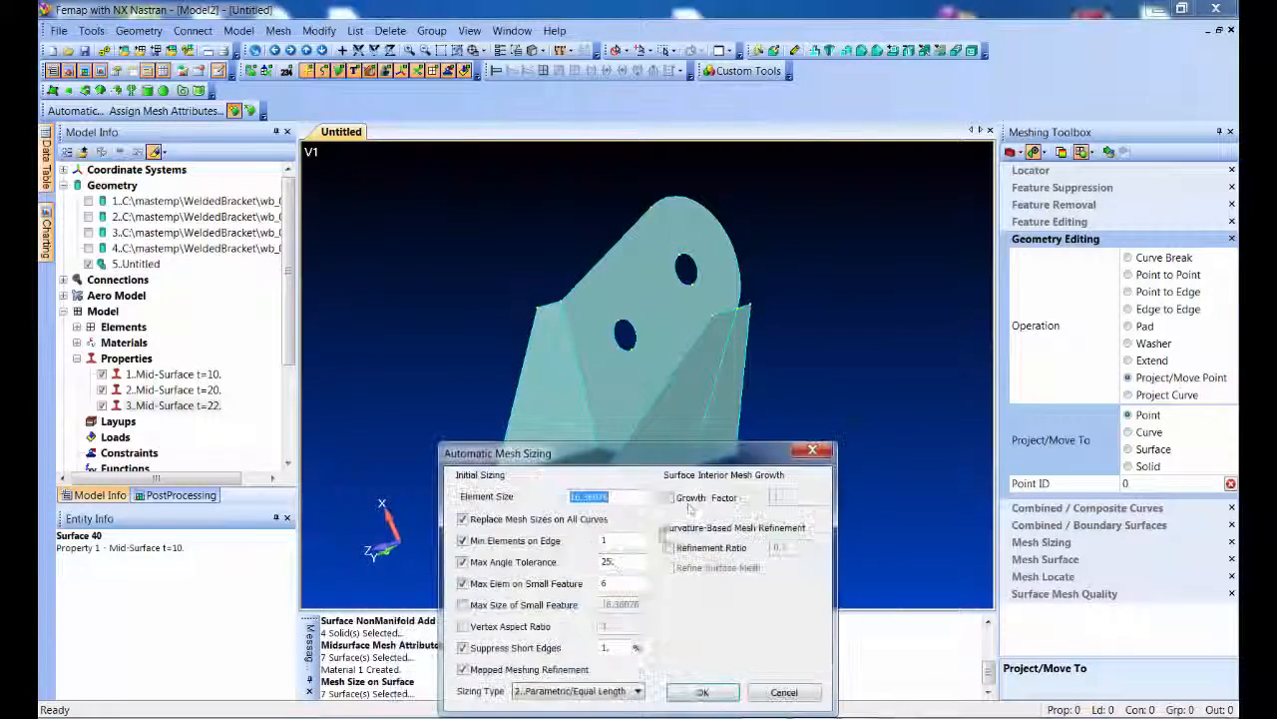
pyautogui.click(703, 691)
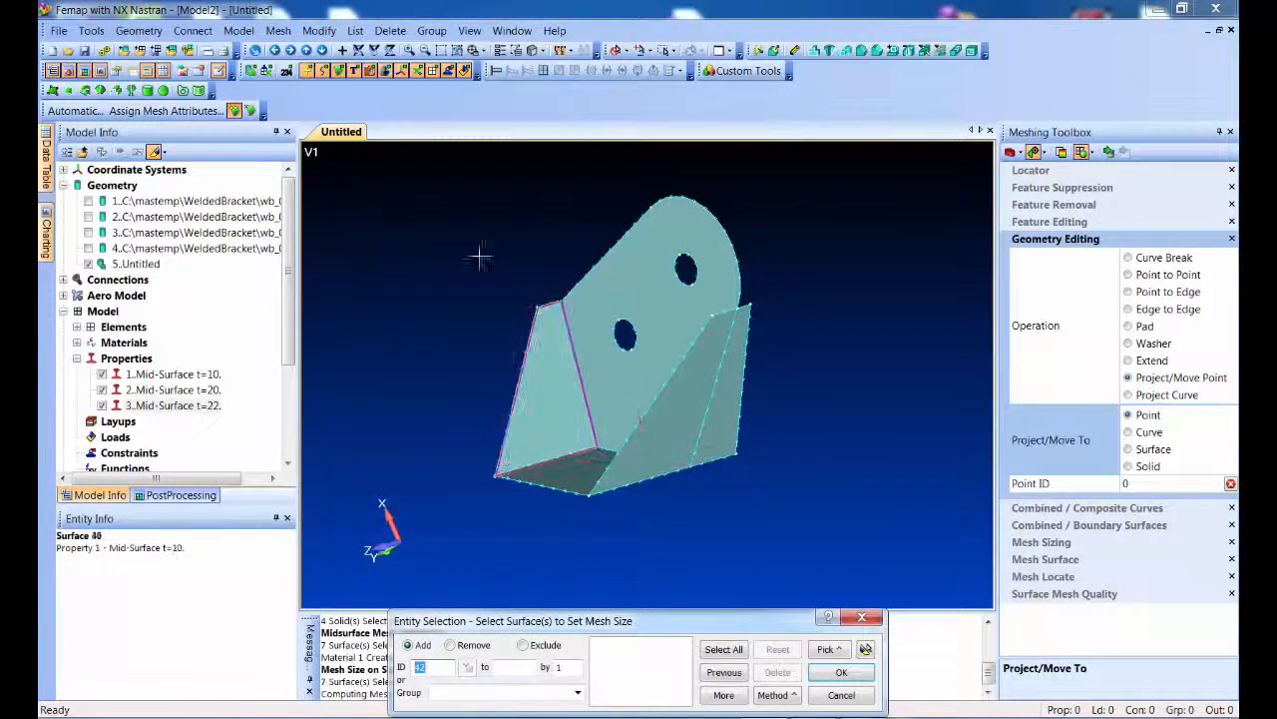
# Mesh all midsurfaces with quad elements, taking the properties from their assigned meshing attributes
pyautogui.click(236, 111)
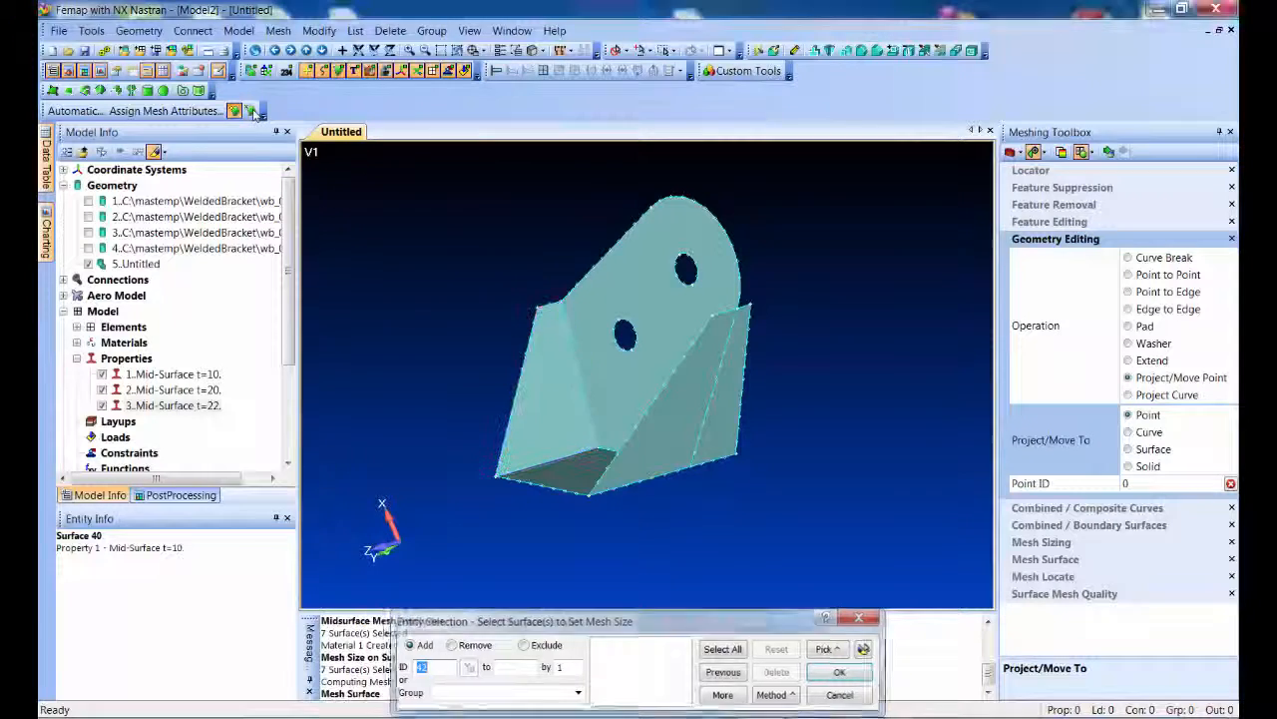
pyautogui.click(725, 672)
pyautogui.click(842, 672)
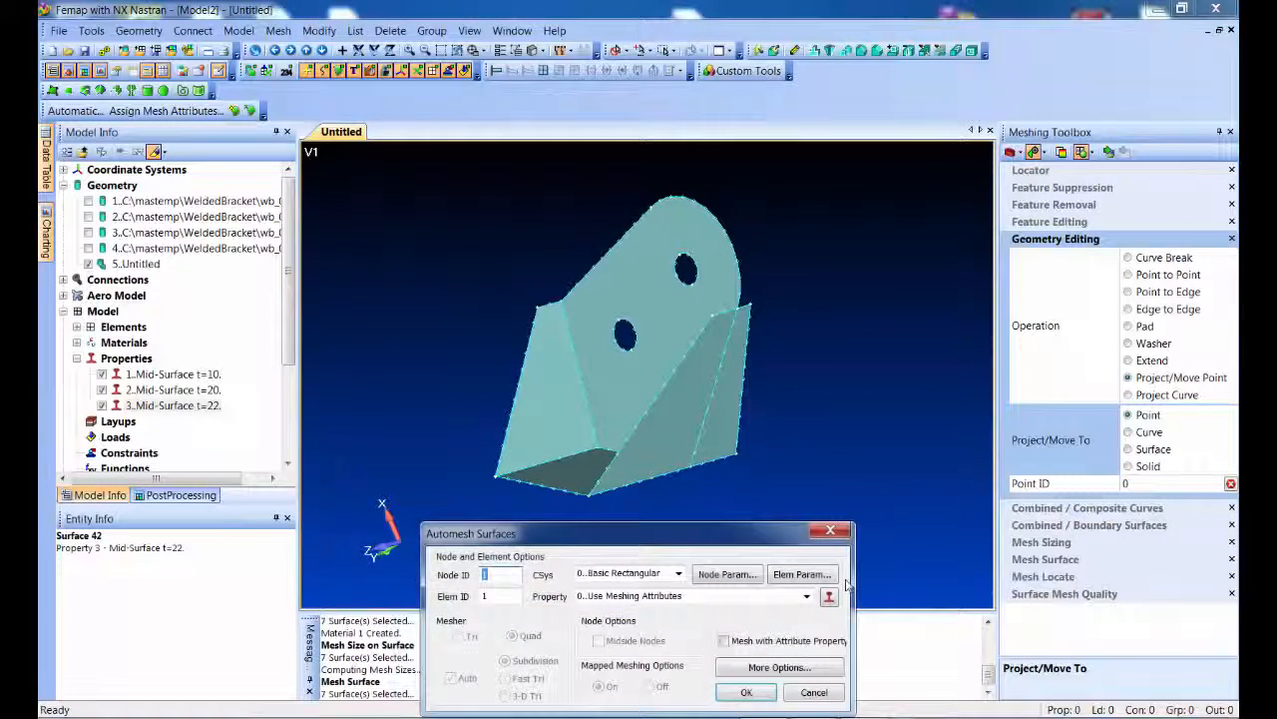
pyautogui.click(746, 692)
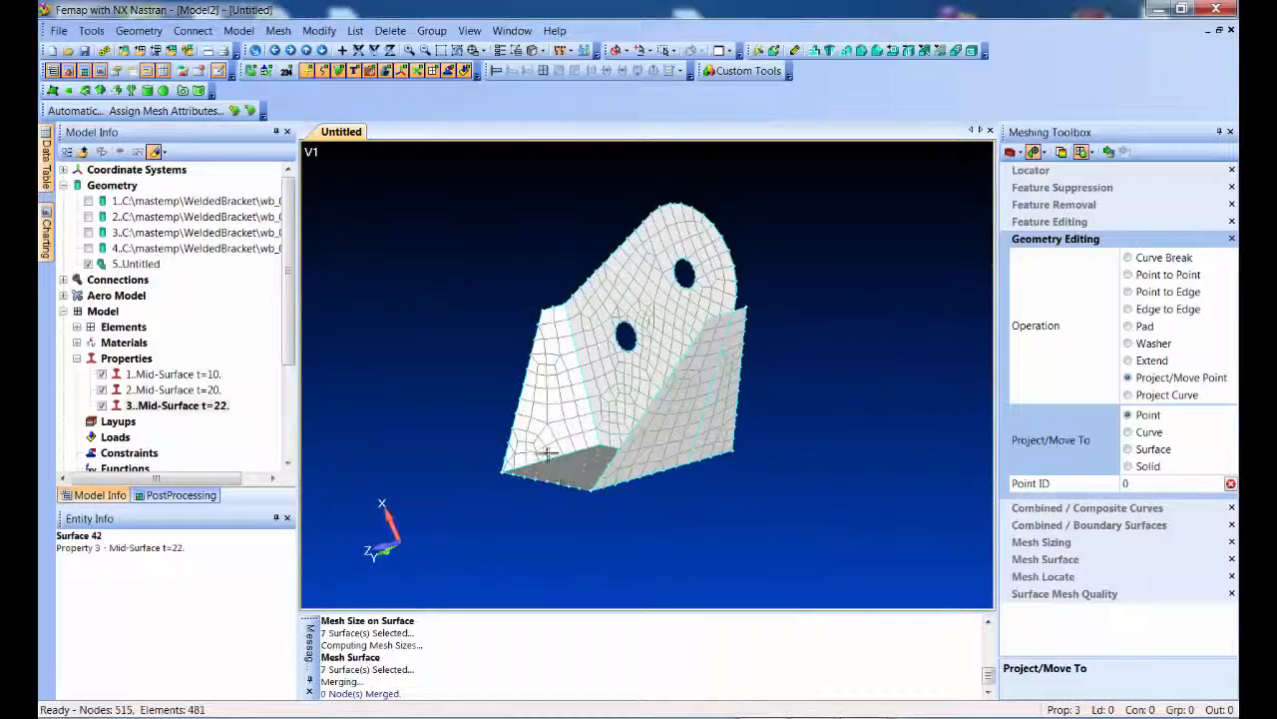
# Turn on automatic remeshing and move the stray end point at the base plate's sharp corner onto the adjacent corner point
pyautogui.moveTo(496, 388); pyautogui.dragTo(684, 462, button='middle')
pyautogui.scroll(3, 583, 376)
pyautogui.scroll(5, 614, 417)
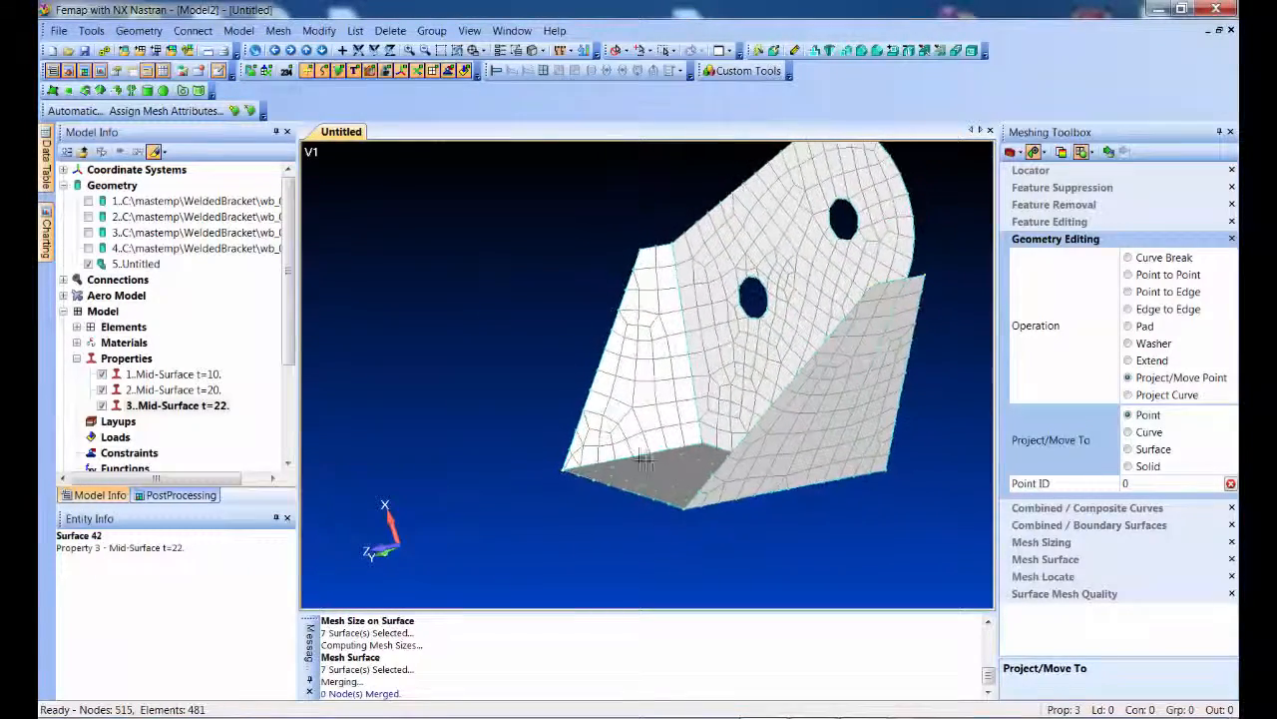
pyautogui.scroll(5, 707, 417)
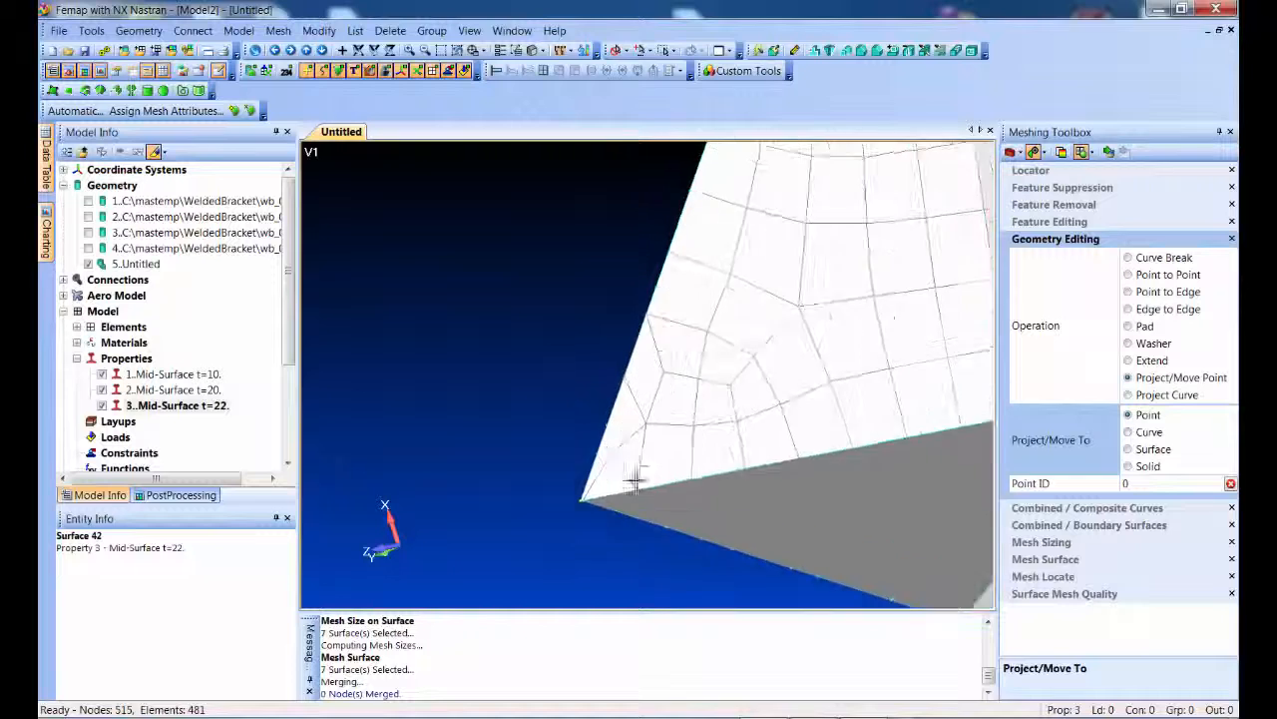
pyautogui.scroll(2, 648, 388)
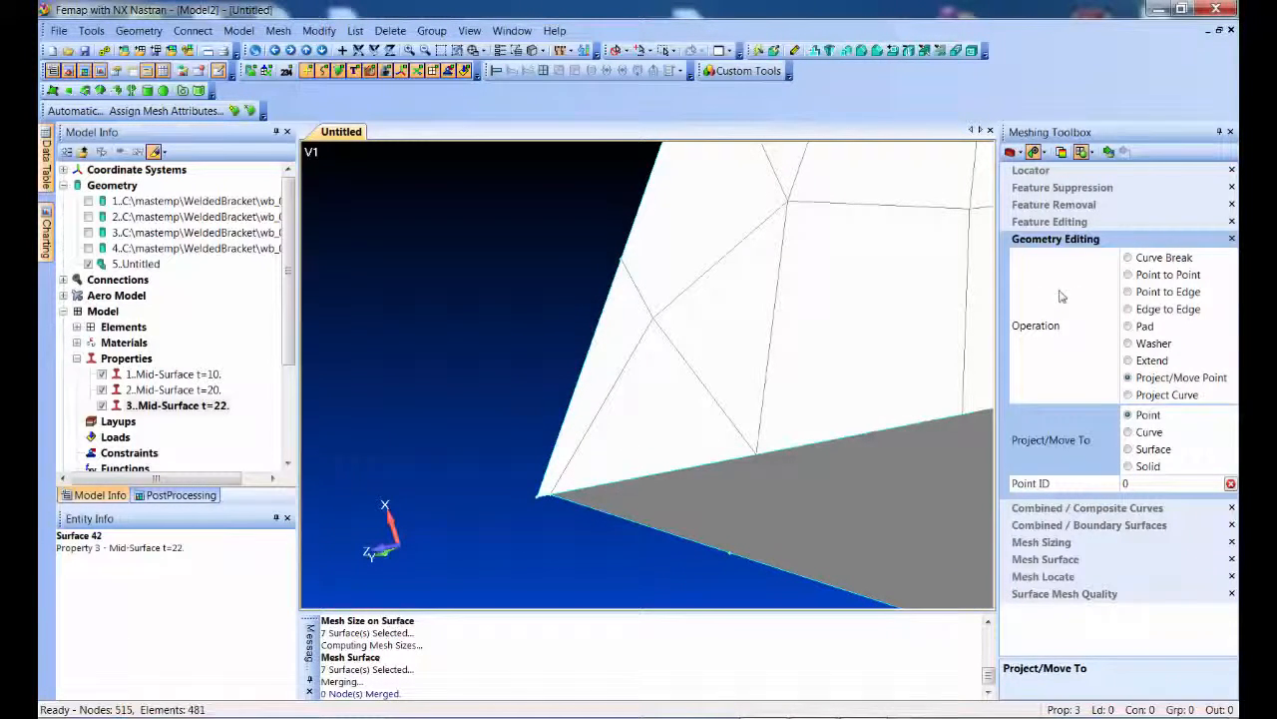
pyautogui.click(1108, 152)
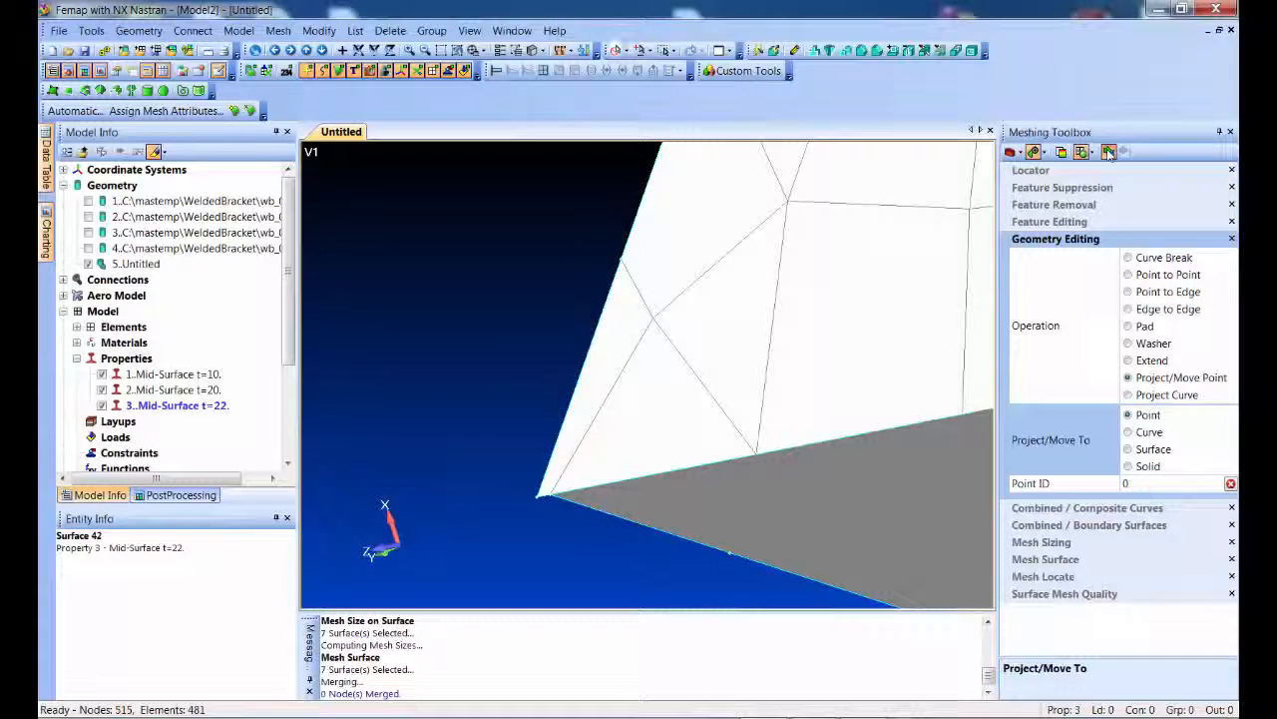
pyautogui.click(529, 504)
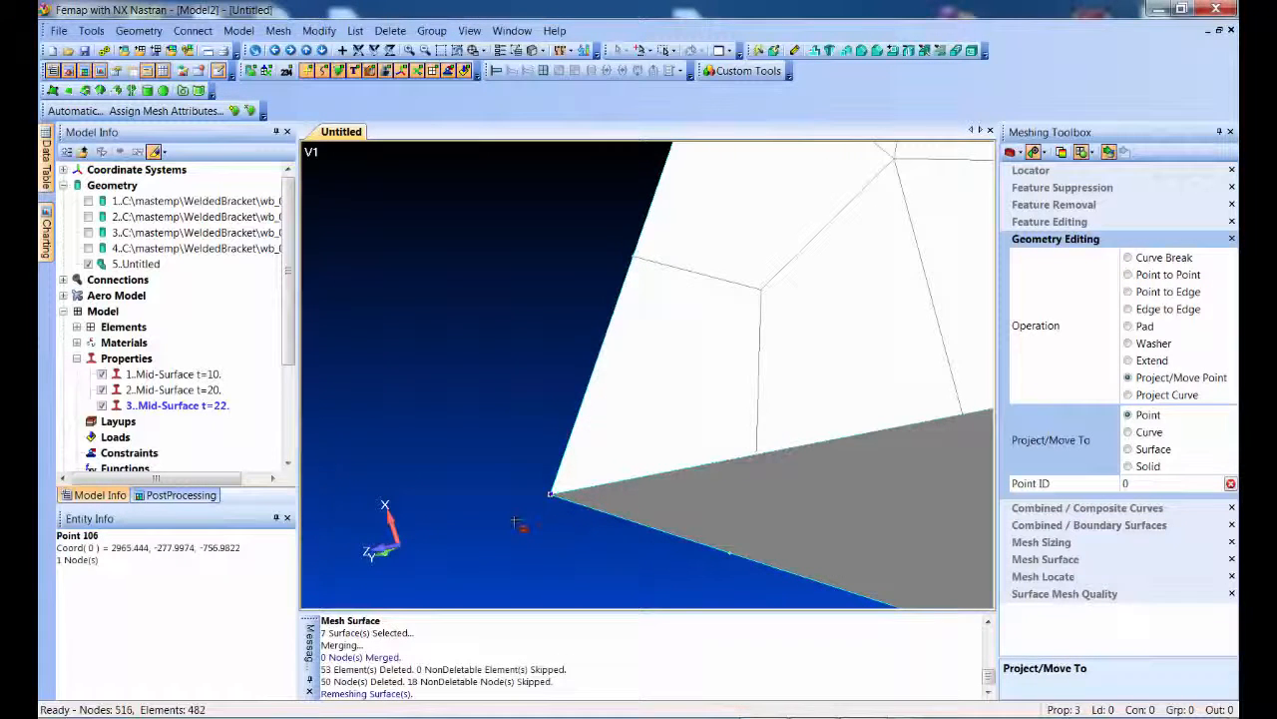
# Add a washer with an offset factor of 1 around each of the two holes in the large plate
pyautogui.scroll(-8, 651, 438)
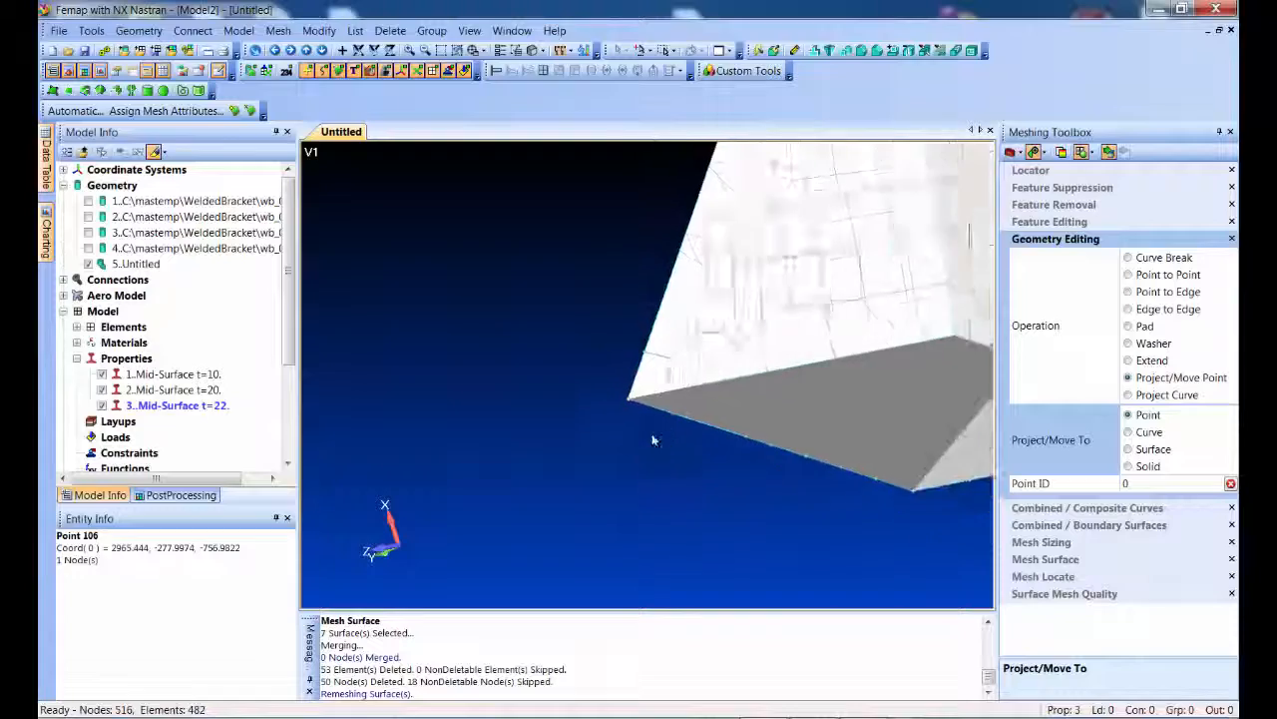
pyautogui.moveTo(730, 425); pyautogui.dragTo(448, 359, button='middle')
pyautogui.scroll(6, 853, 486)
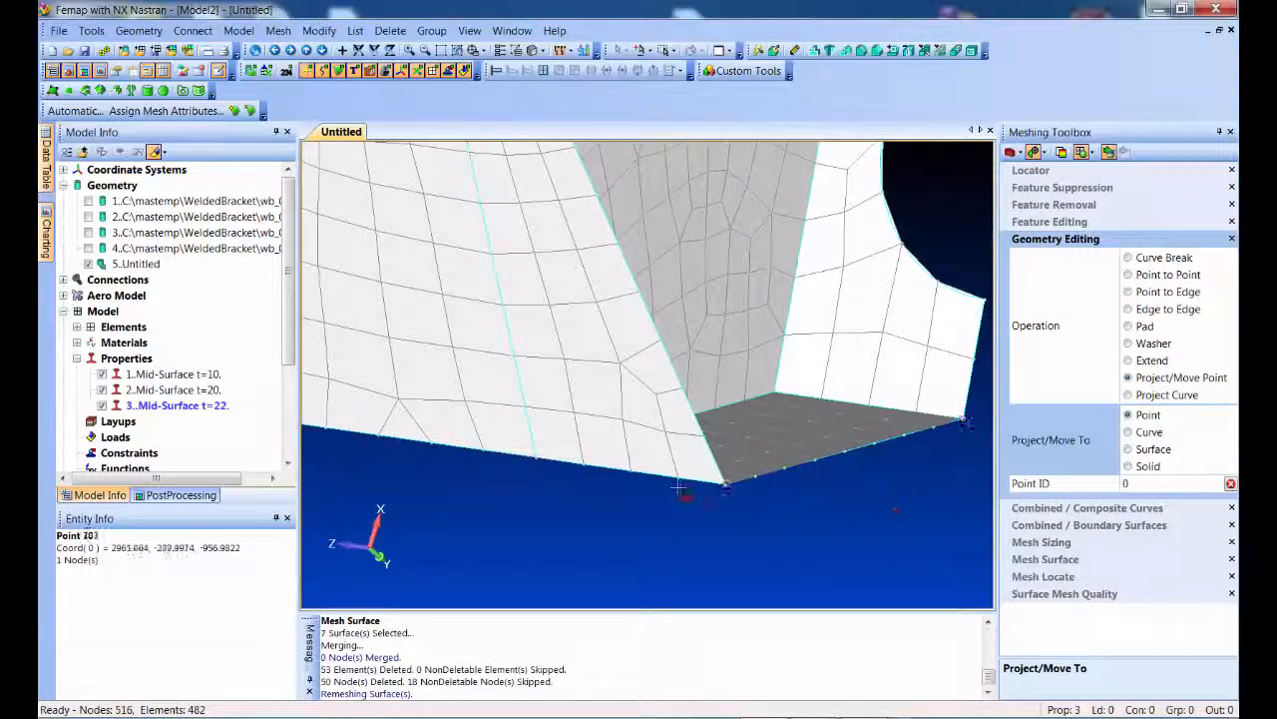
pyautogui.scroll(-8, 679, 488)
pyautogui.moveTo(715, 499); pyautogui.dragTo(938, 423, button='middle')
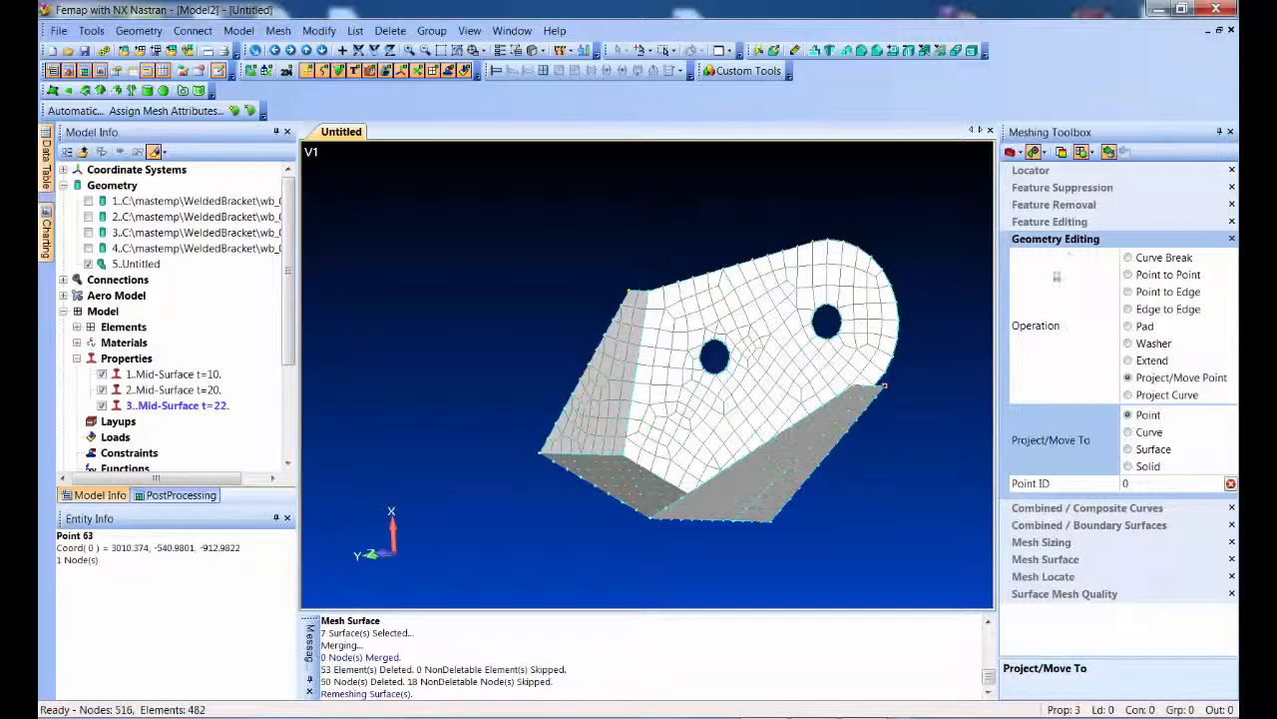
pyautogui.click(1146, 343)
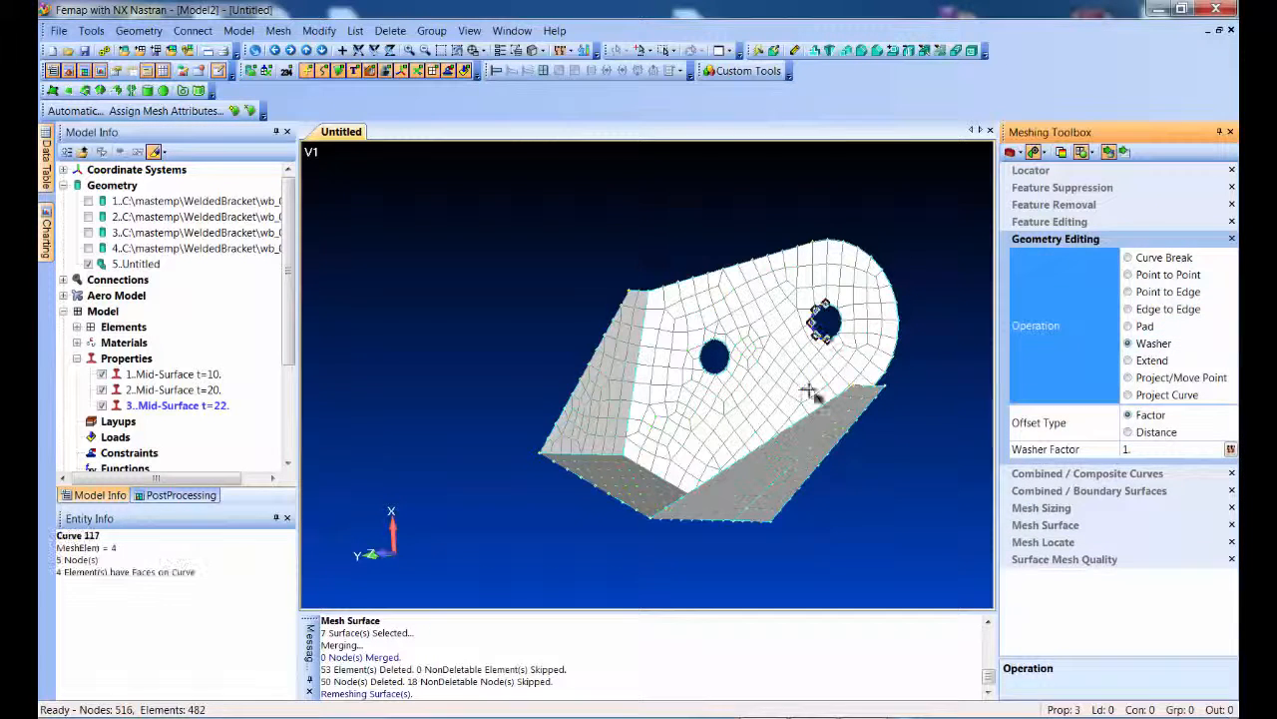
pyautogui.click(846, 324)
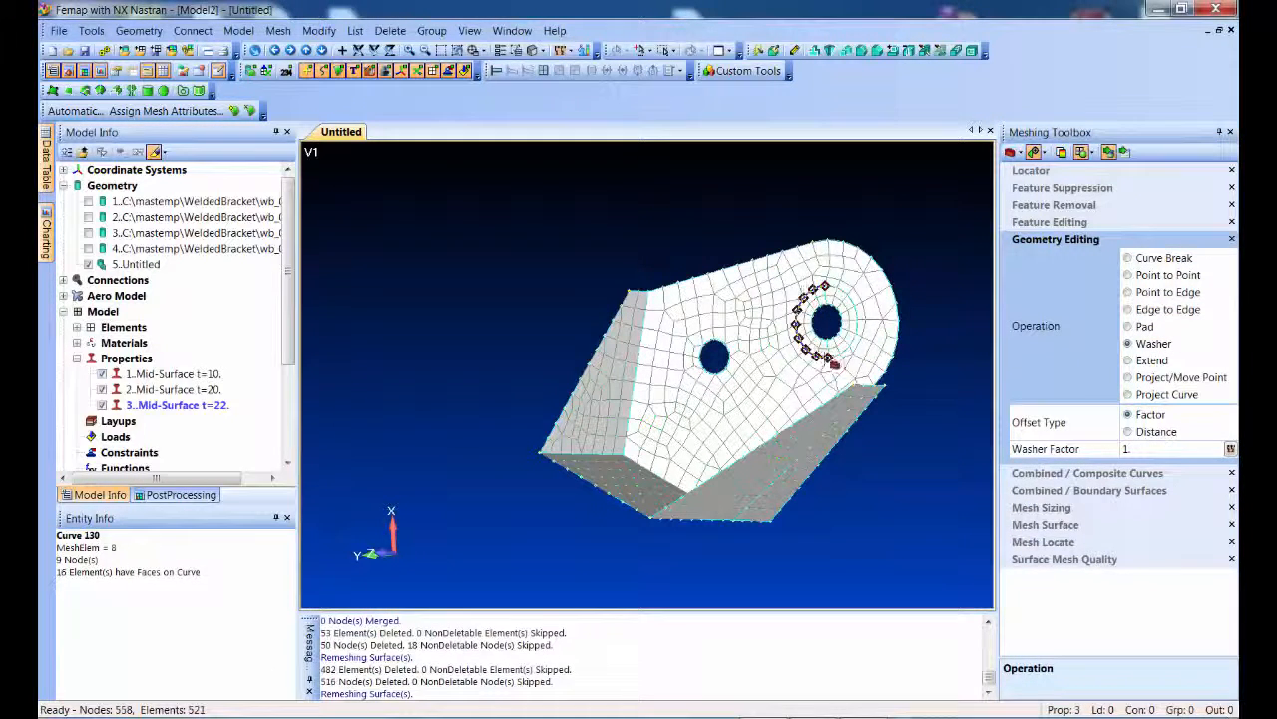
pyautogui.click(754, 355)
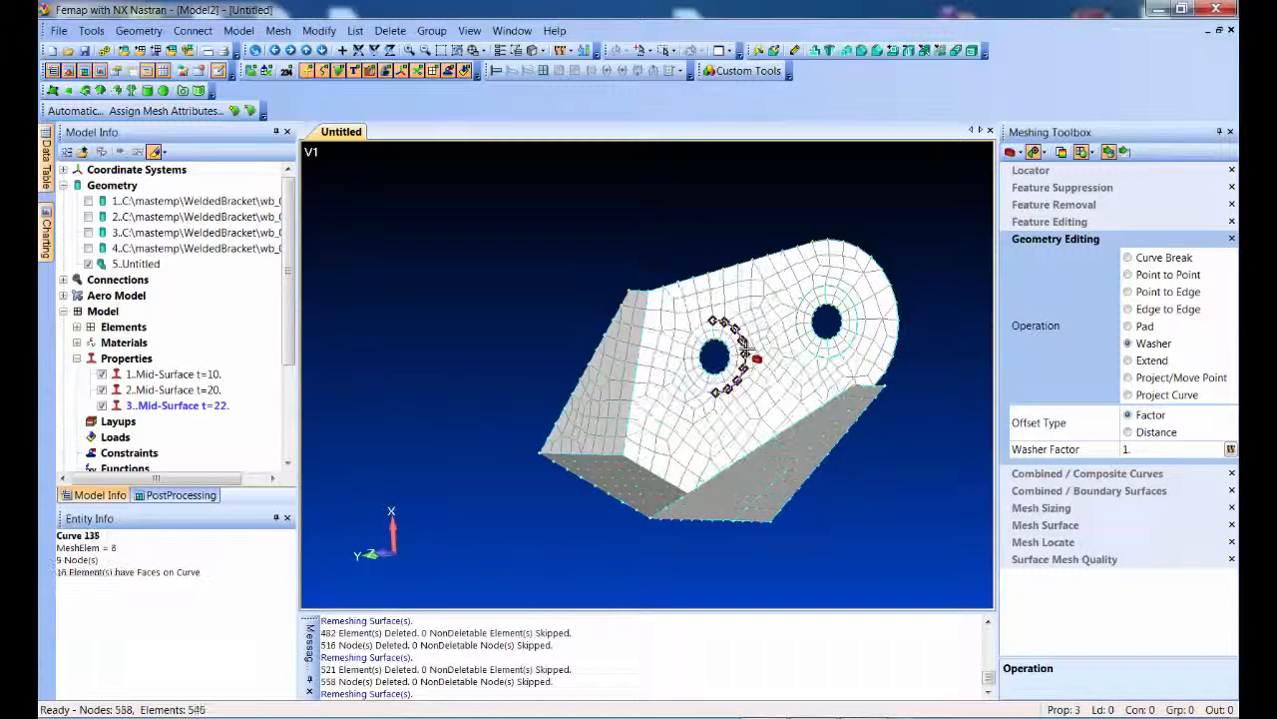
# Refine the upper hole's washer mesh to three elements radially and nine elements on each half circle
pyautogui.moveTo(616, 439); pyautogui.dragTo(687, 436, button='middle')
pyautogui.scroll(3, 701, 419)
pyautogui.keyDown('ctrl'); pyautogui.moveTo(739, 362); pyautogui.dragTo(488, 438, button='middle'); pyautogui.keyUp('ctrl')
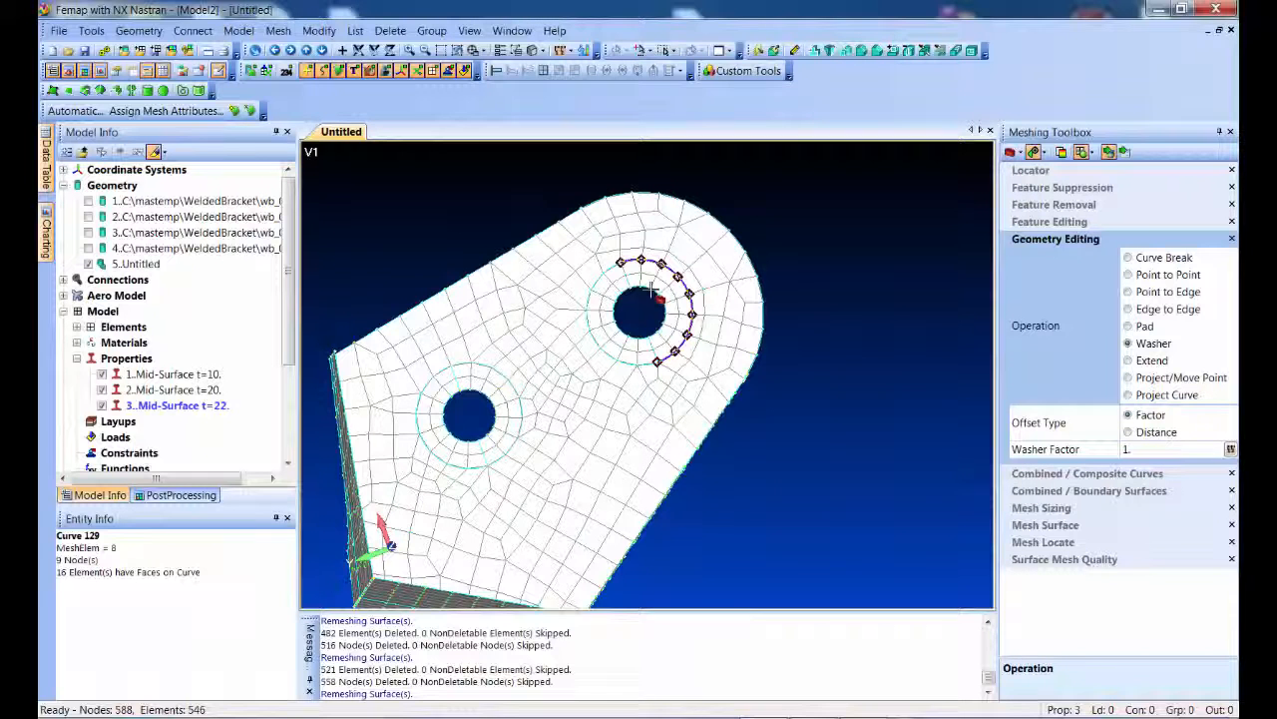
pyautogui.click(1043, 508)
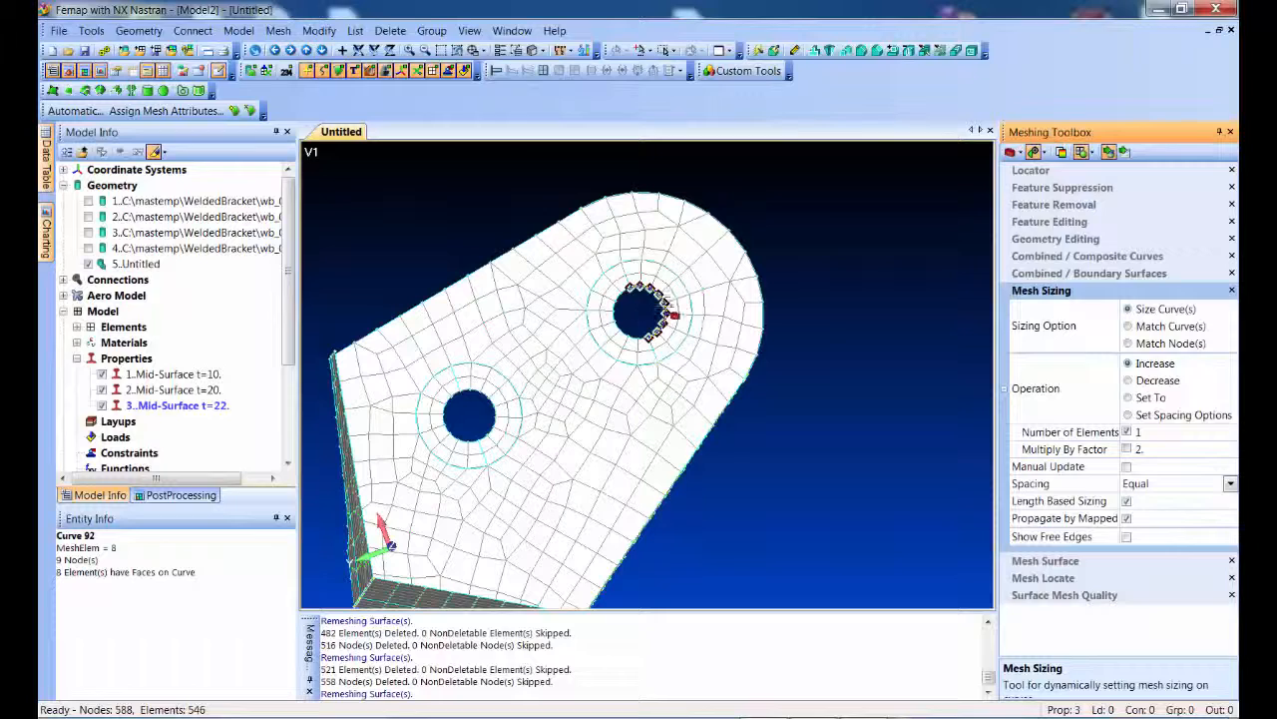
pyautogui.click(621, 265)
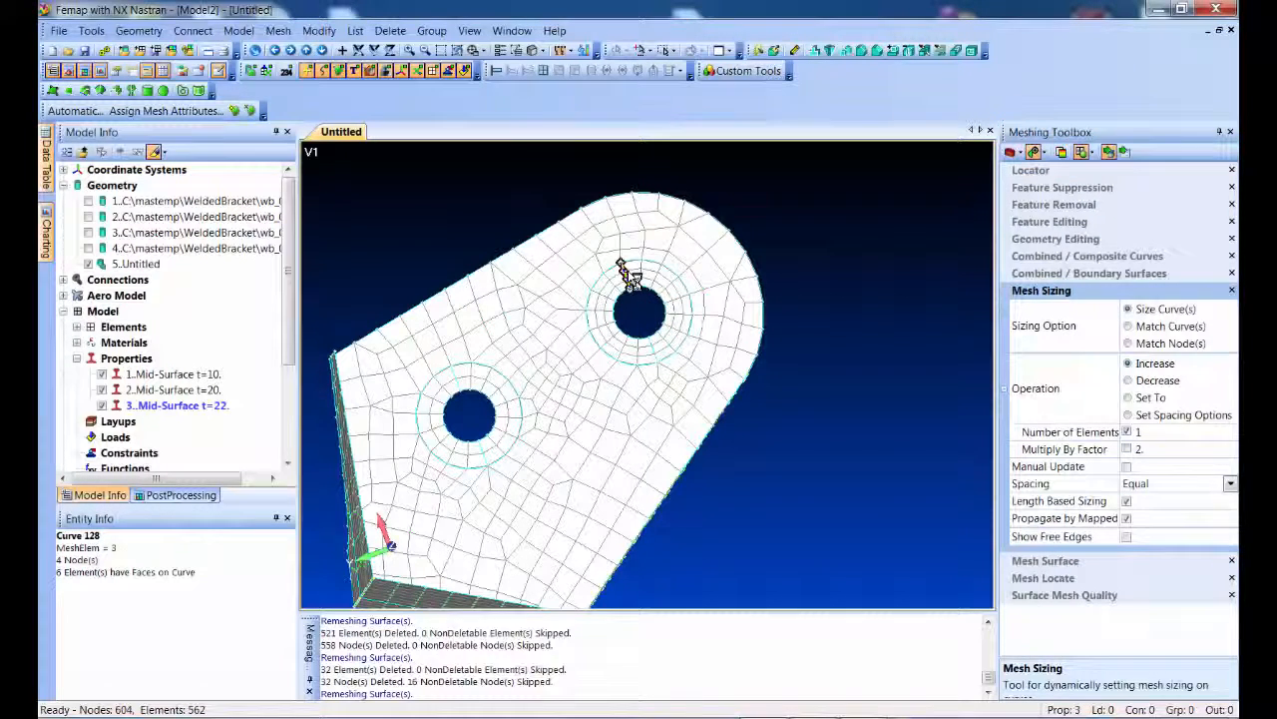
pyautogui.click(660, 297)
pyautogui.click(615, 311)
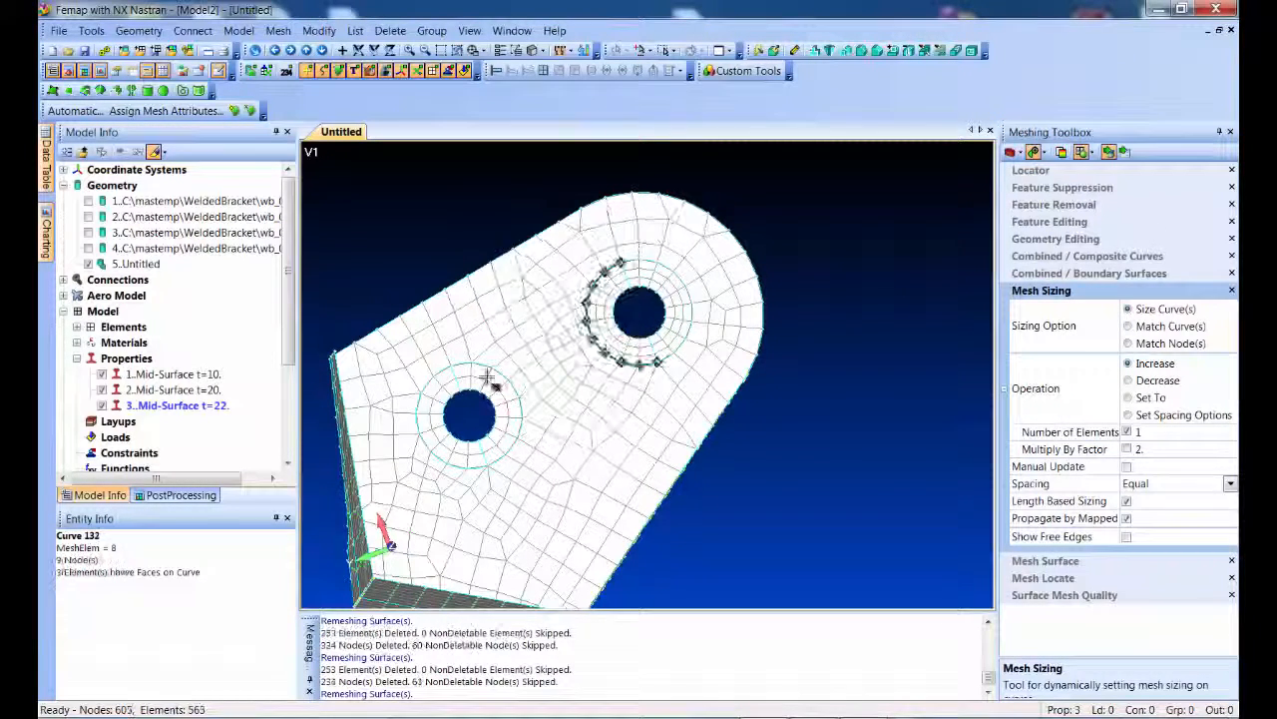
# Refine the lower hole's washer mesh radially and around its circumference, using nine elements on each half circle
pyautogui.click(451, 369)
pyautogui.click(484, 453)
pyautogui.click(493, 419)
pyautogui.click(456, 415)
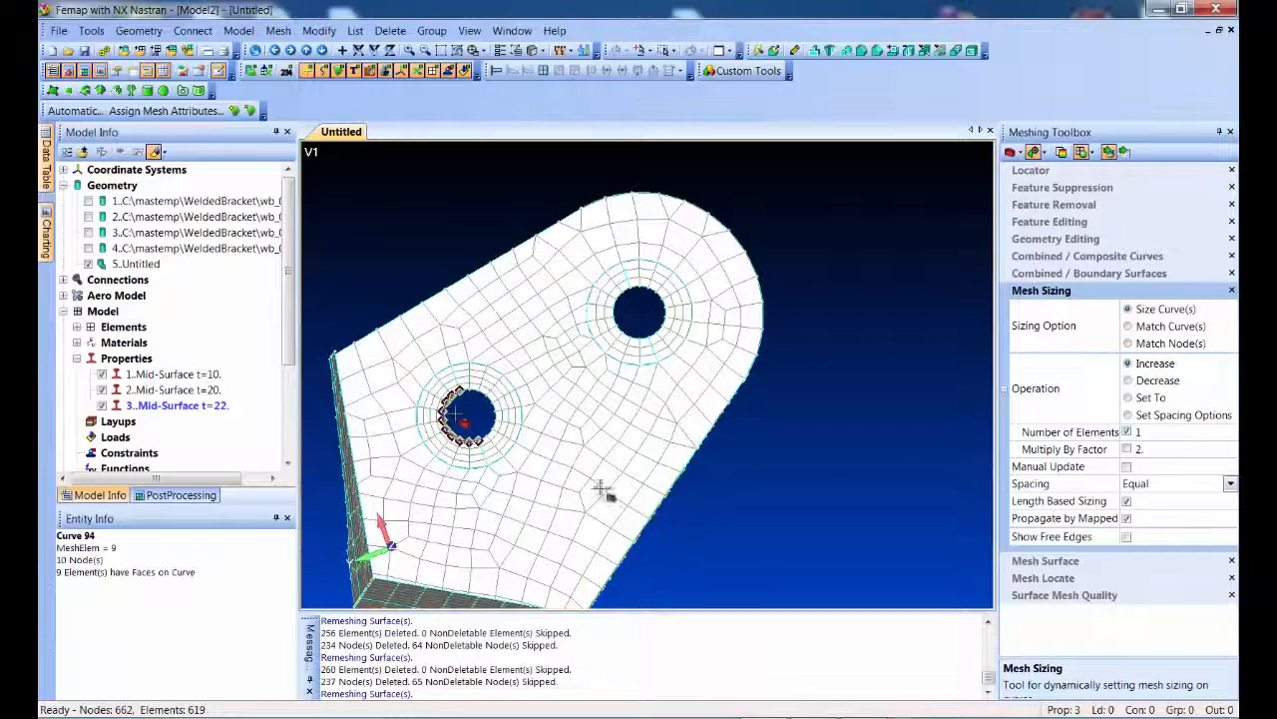
# Increase the mesh sizing along the large plate's rounded outer edge to 14 elements
pyautogui.scroll(-1, 750, 513)
pyautogui.click(736, 375)
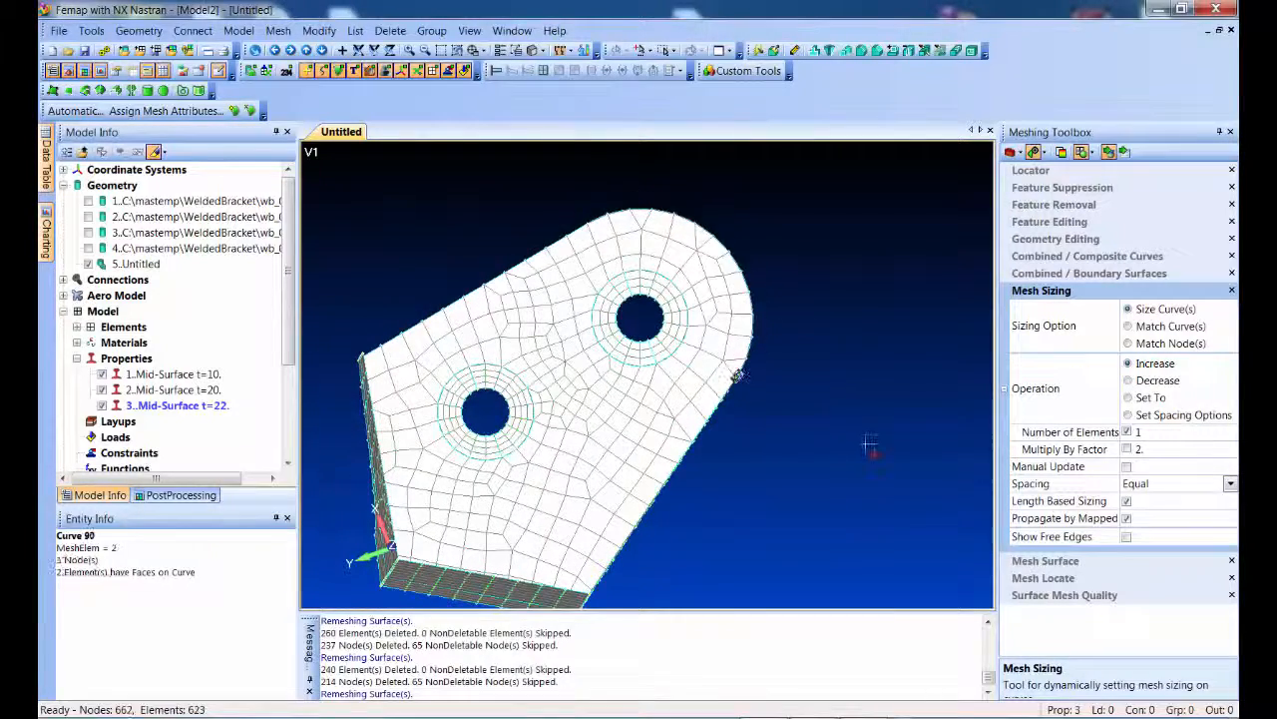
pyautogui.click(610, 277)
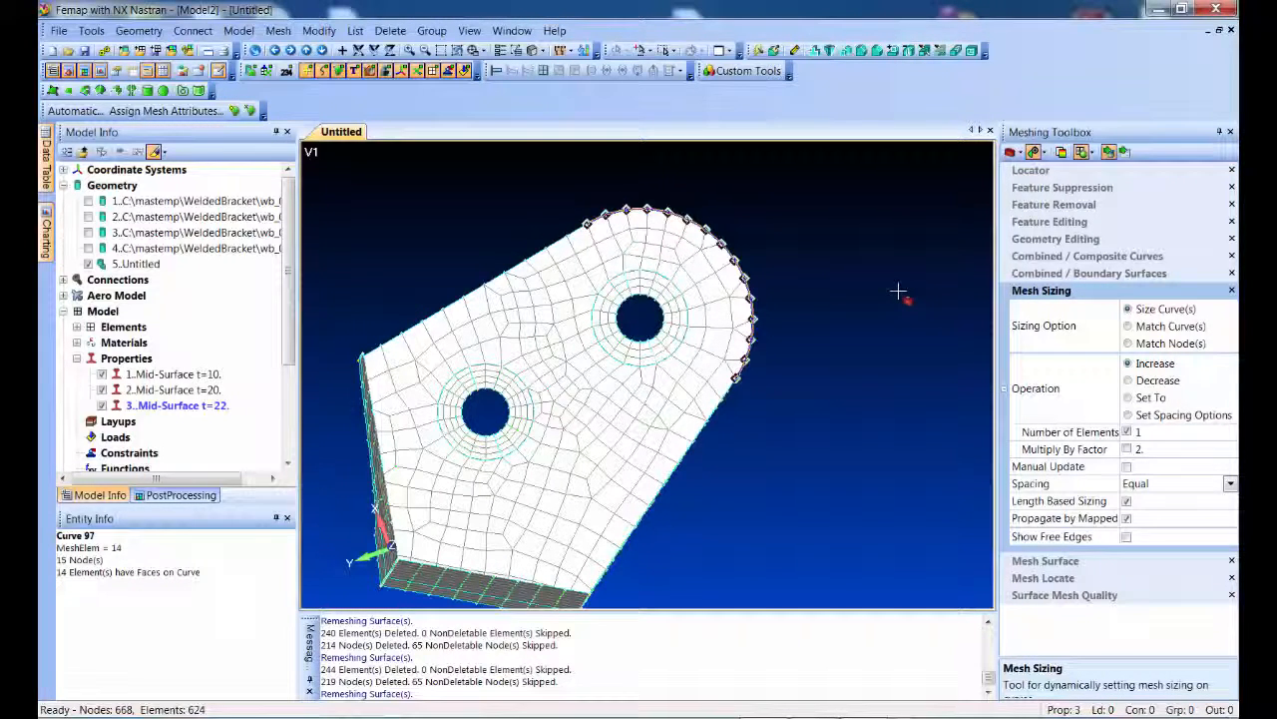
# Split the large plate with Point to Edge from both ends of its rounded edge to the upper washer's outer circle
pyautogui.click(1066, 239)
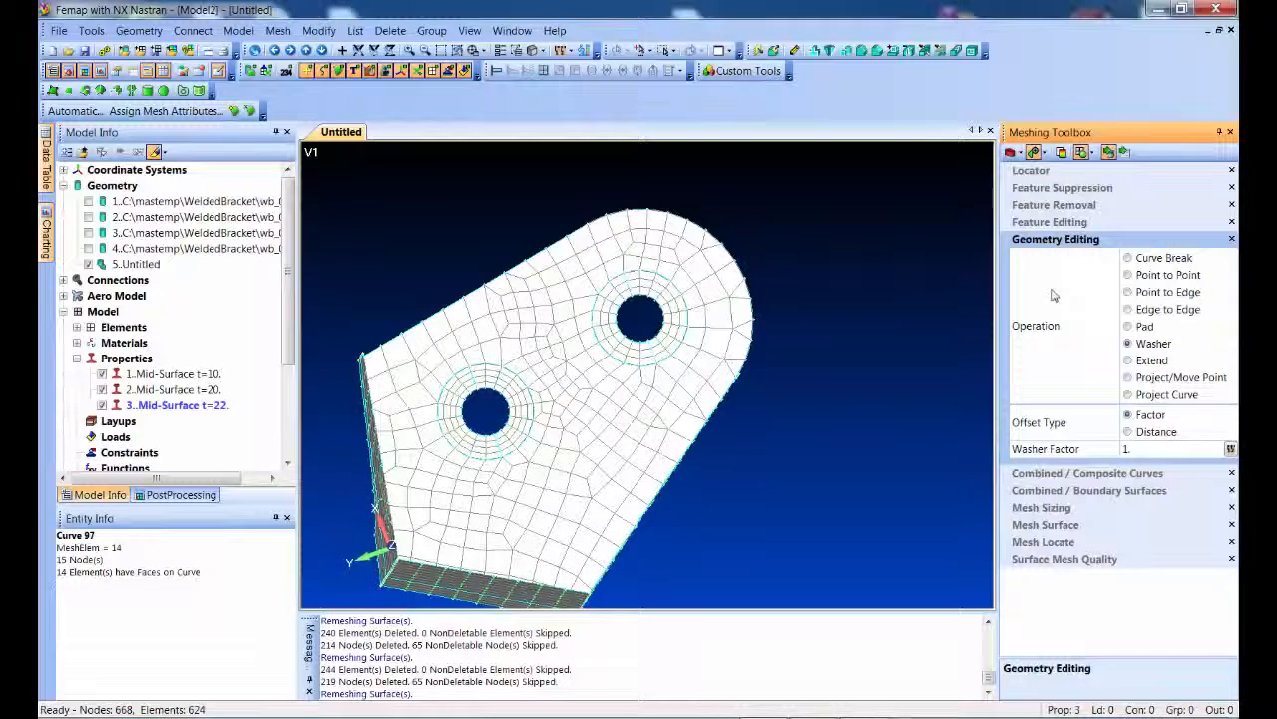
pyautogui.click(1148, 292)
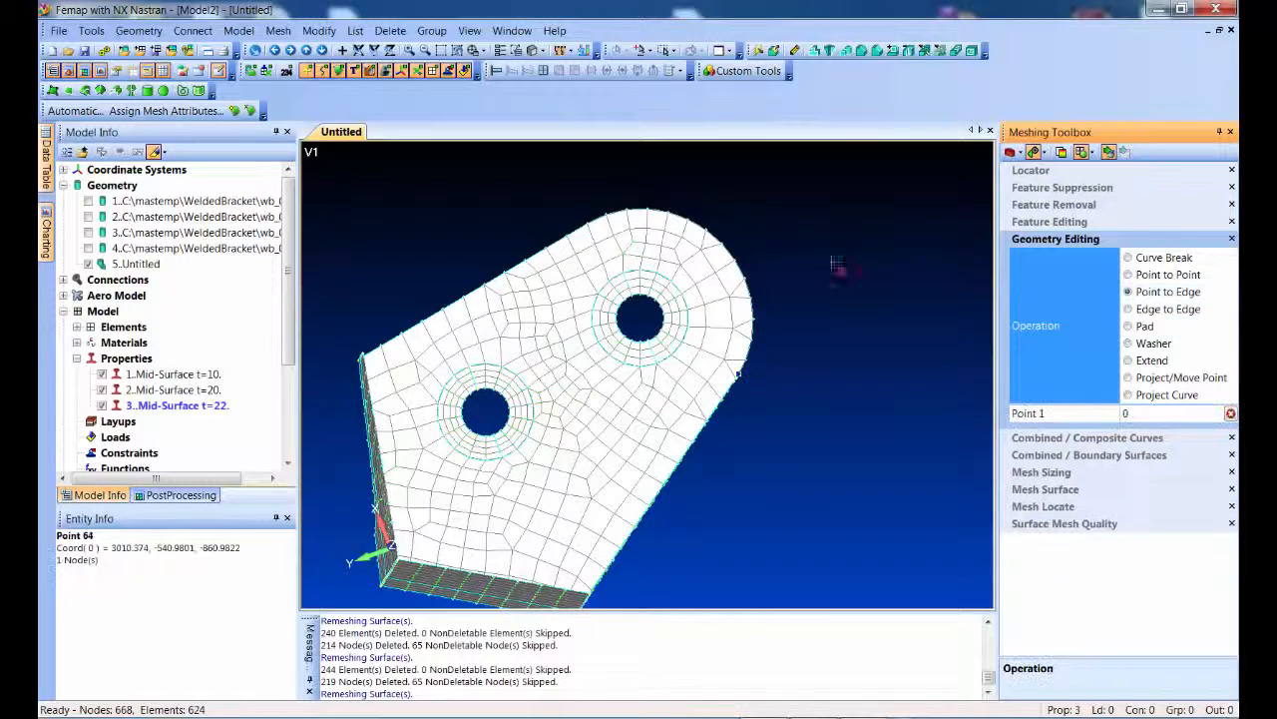
pyautogui.click(589, 226)
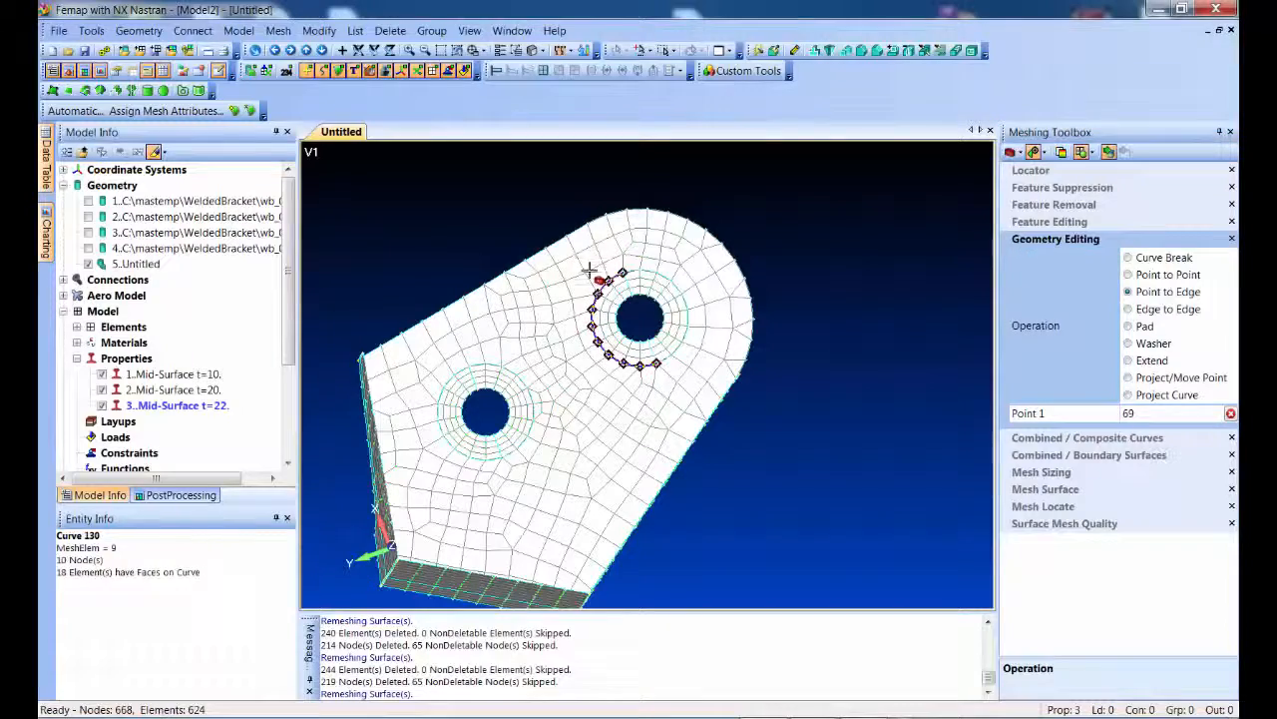
pyautogui.click(590, 269)
pyautogui.moveTo(813, 356); pyautogui.dragTo(746, 389, button='middle')
pyautogui.click(736, 388)
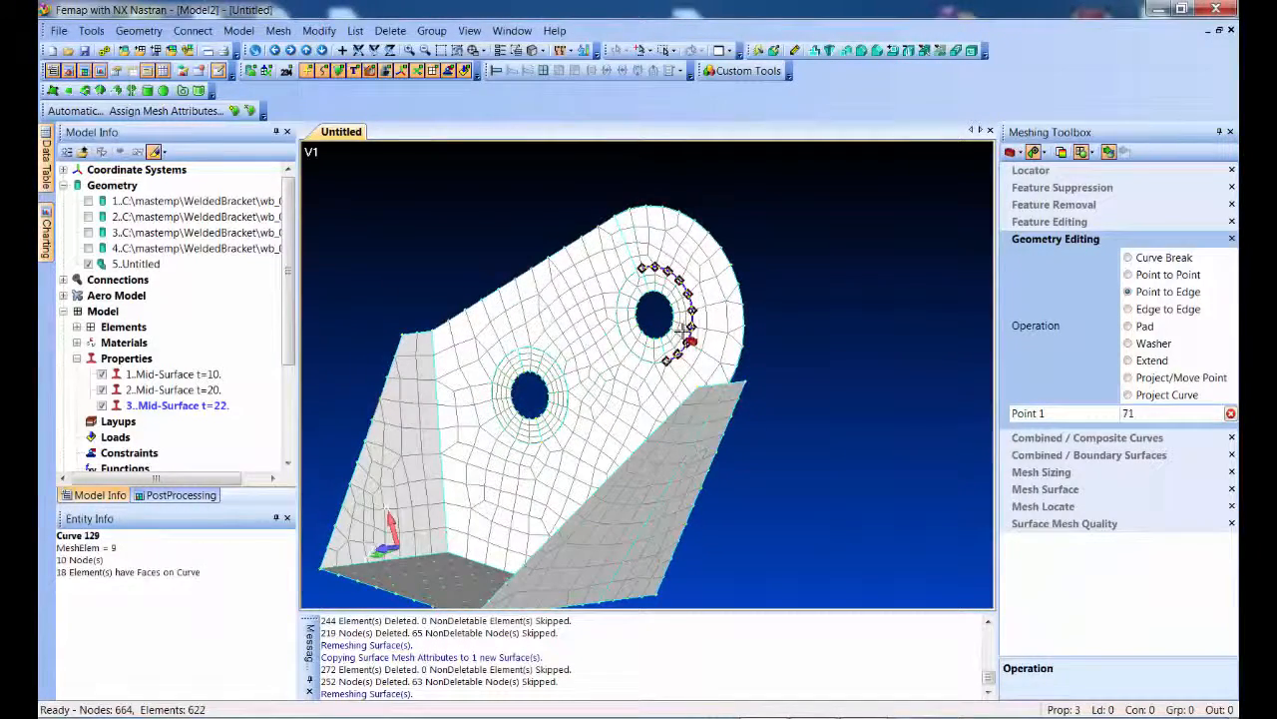
pyautogui.click(685, 329)
pyautogui.moveTo(876, 310)
pyautogui.mouseDown(button='middle')
pyautogui.moveTo(912, 280)
pyautogui.moveTo(886, 289)
pyautogui.mouseUp(button='middle')
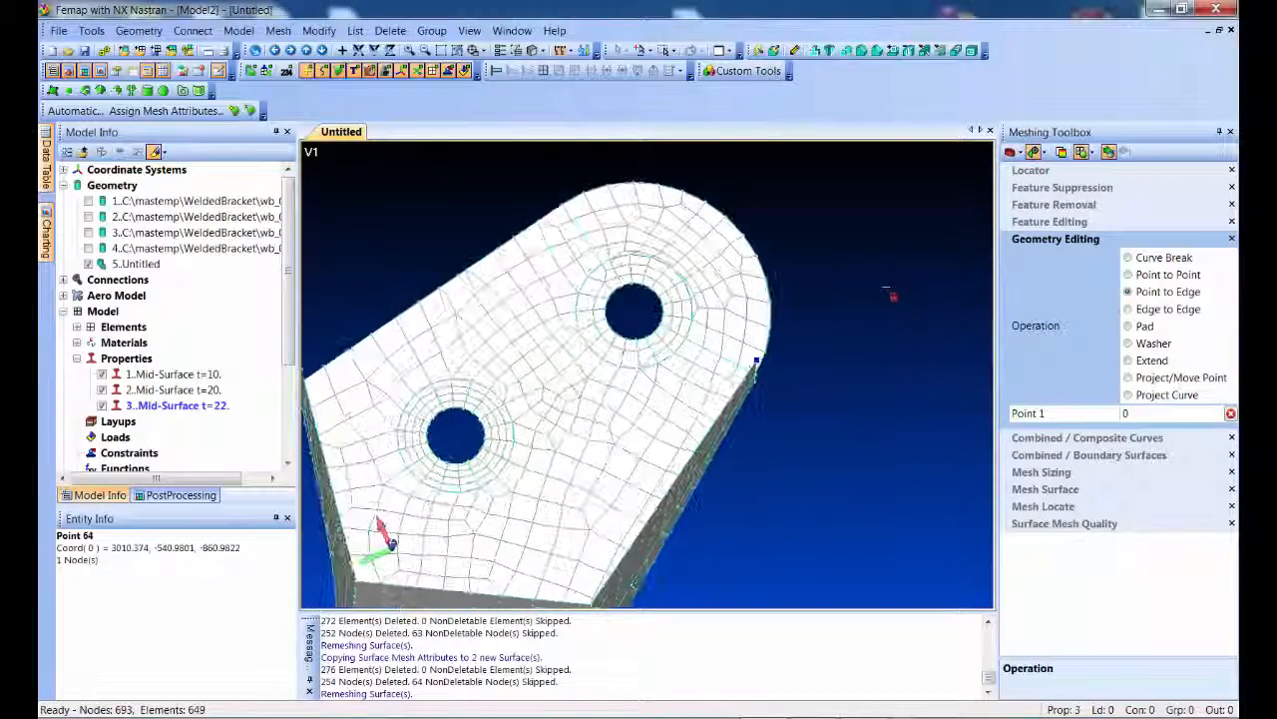
# Increase the mesh sizing on the upper washer's outer arc facing the rounded end to 14 elements
pyautogui.click(1041, 472)
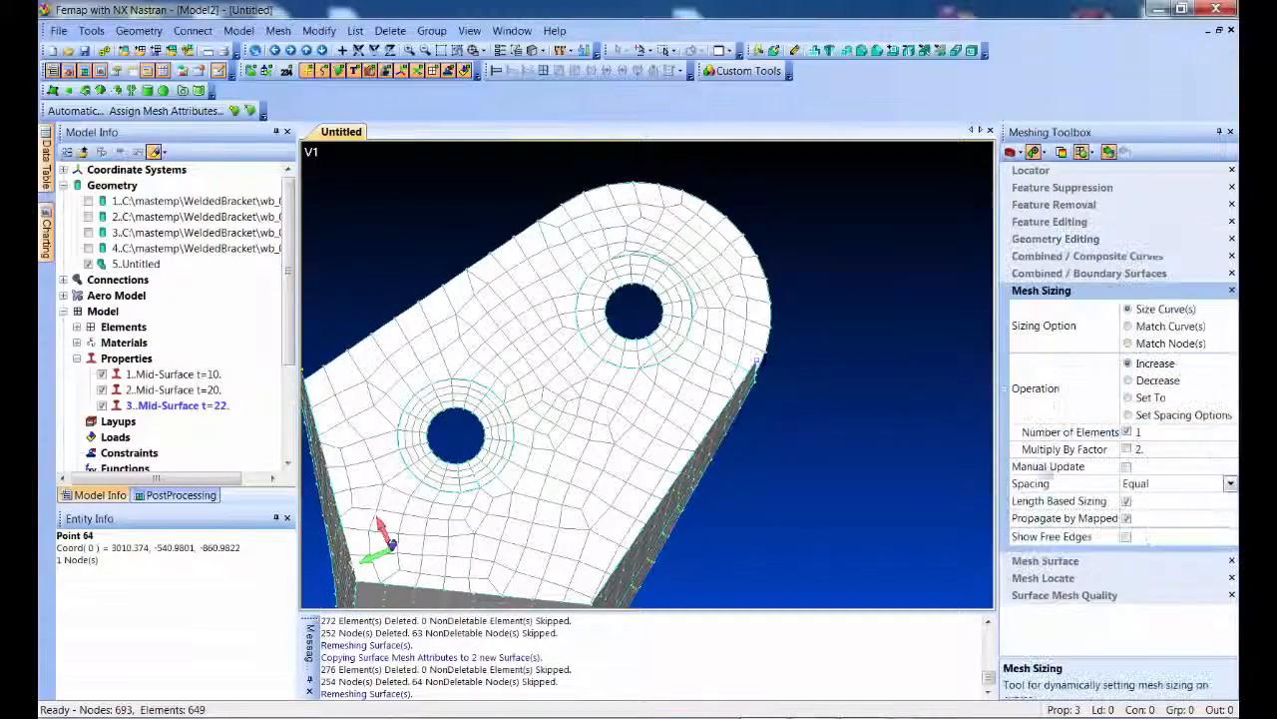
pyautogui.click(694, 260)
pyautogui.click(701, 267)
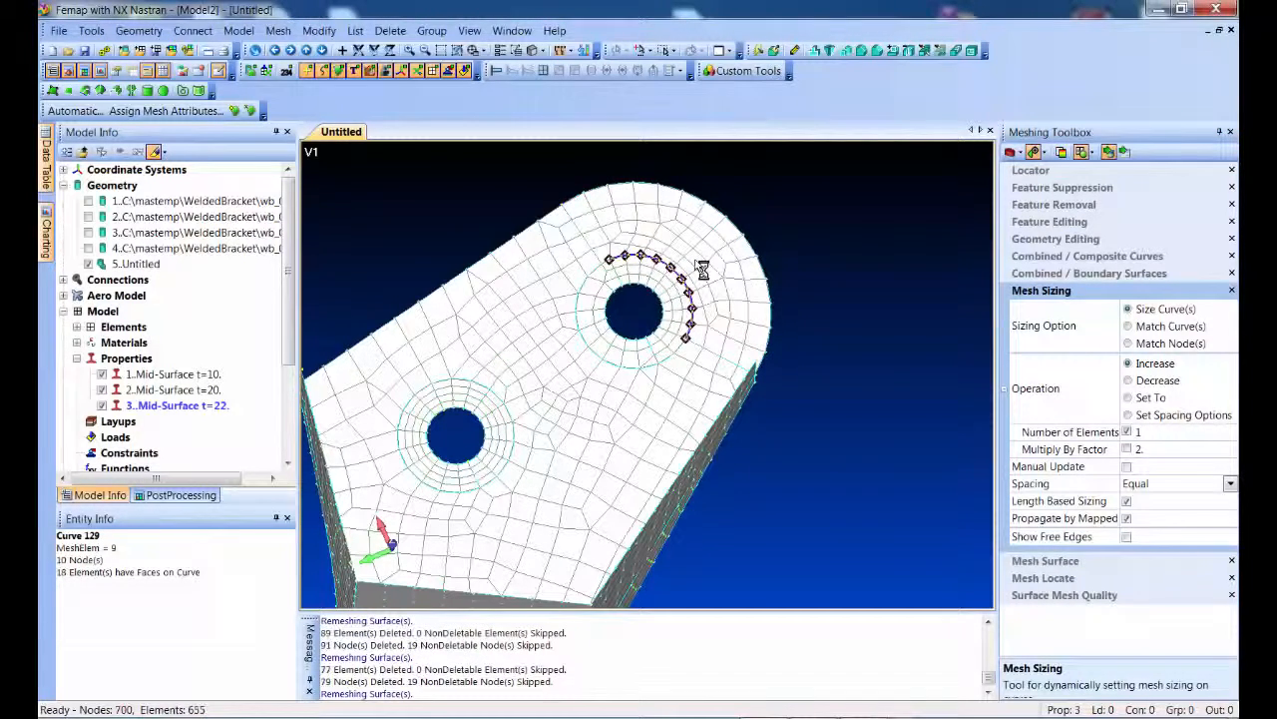
pyautogui.click(694, 260)
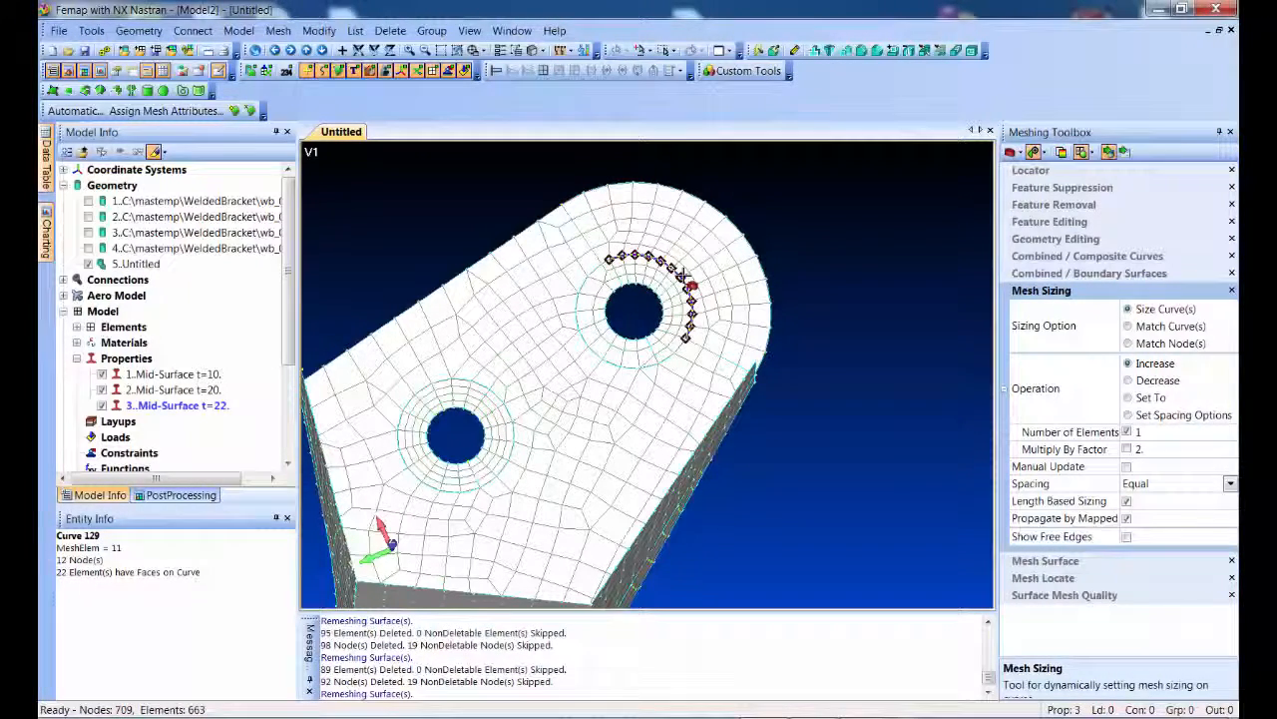
pyautogui.click(683, 272)
pyautogui.click(690, 282)
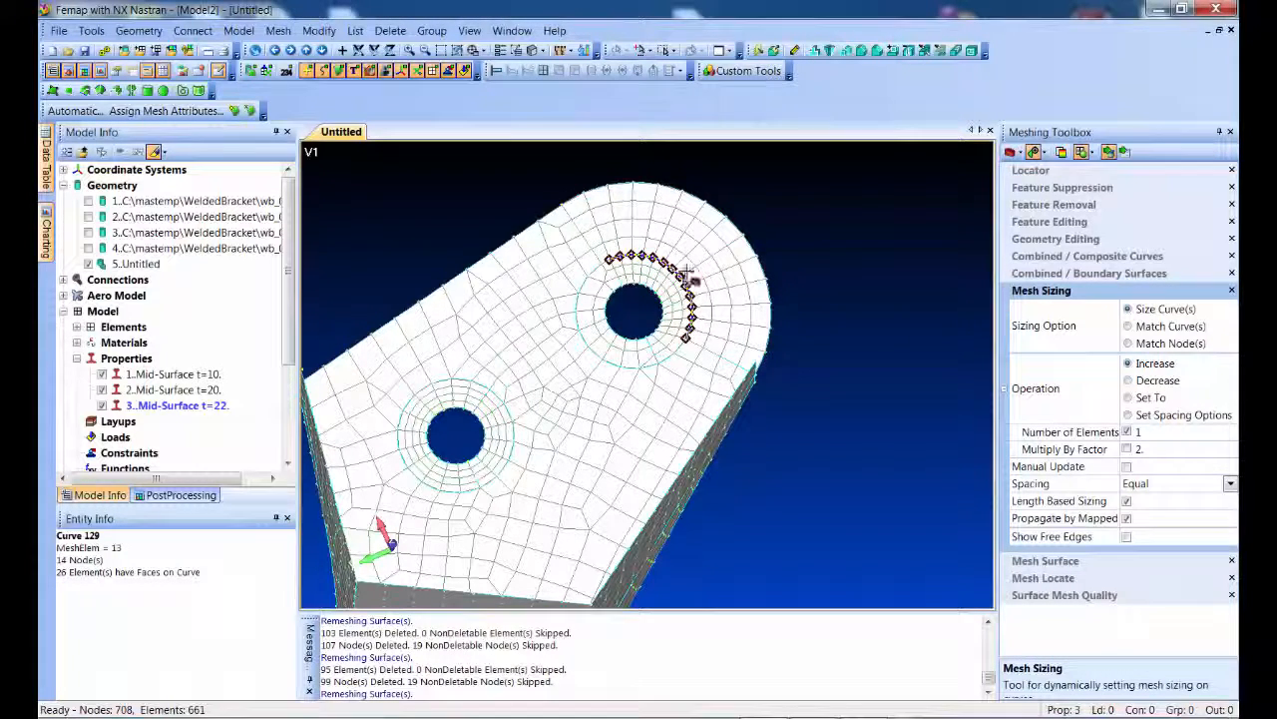
pyautogui.click(719, 281)
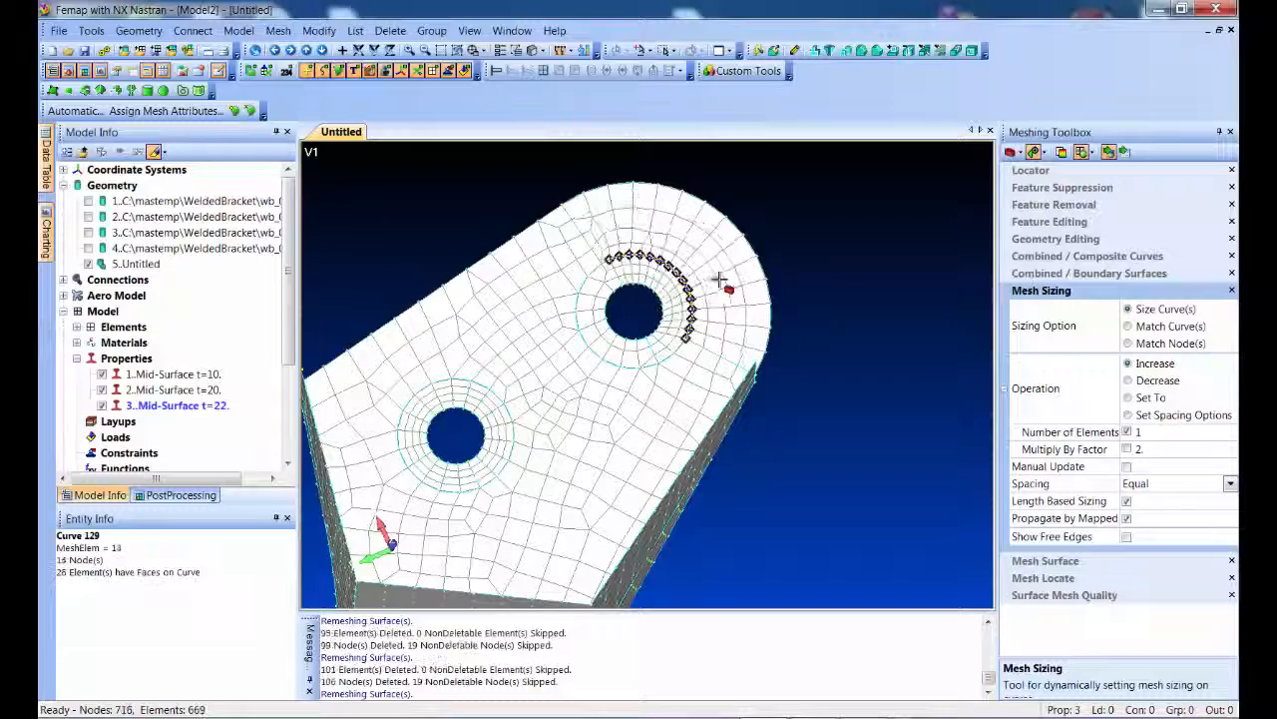
# Refine the mesh sizing of the plate's rounded end region, increasing its outer arc to 15 elements
pyautogui.moveTo(836, 312); pyautogui.dragTo(754, 354, button='middle')
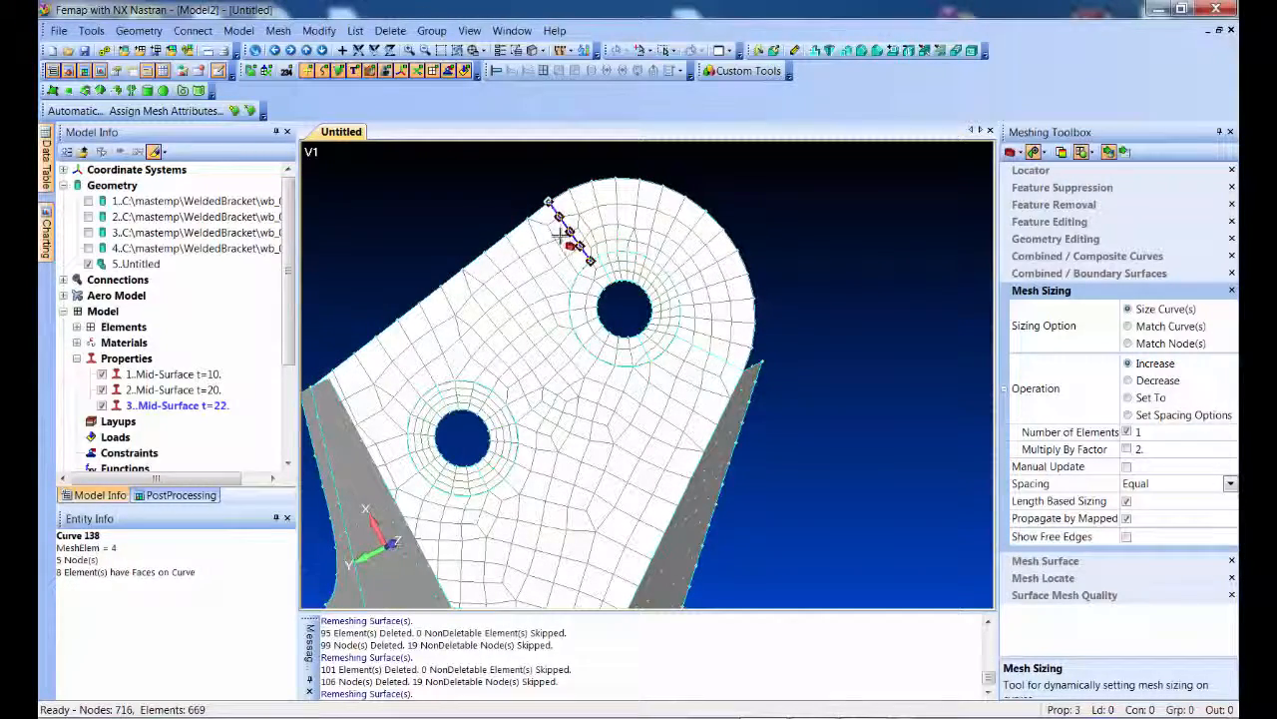
pyautogui.click(601, 252)
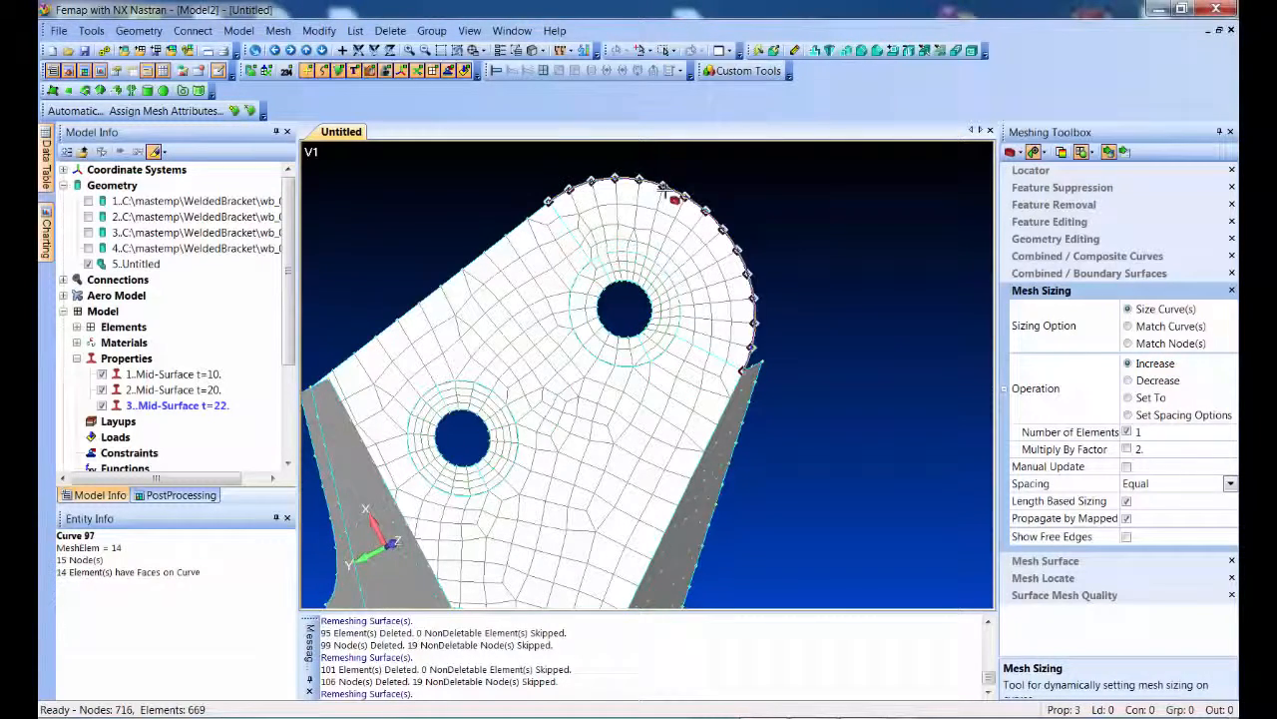
pyautogui.click(666, 198)
pyautogui.moveTo(899, 372); pyautogui.dragTo(867, 377, button='middle')
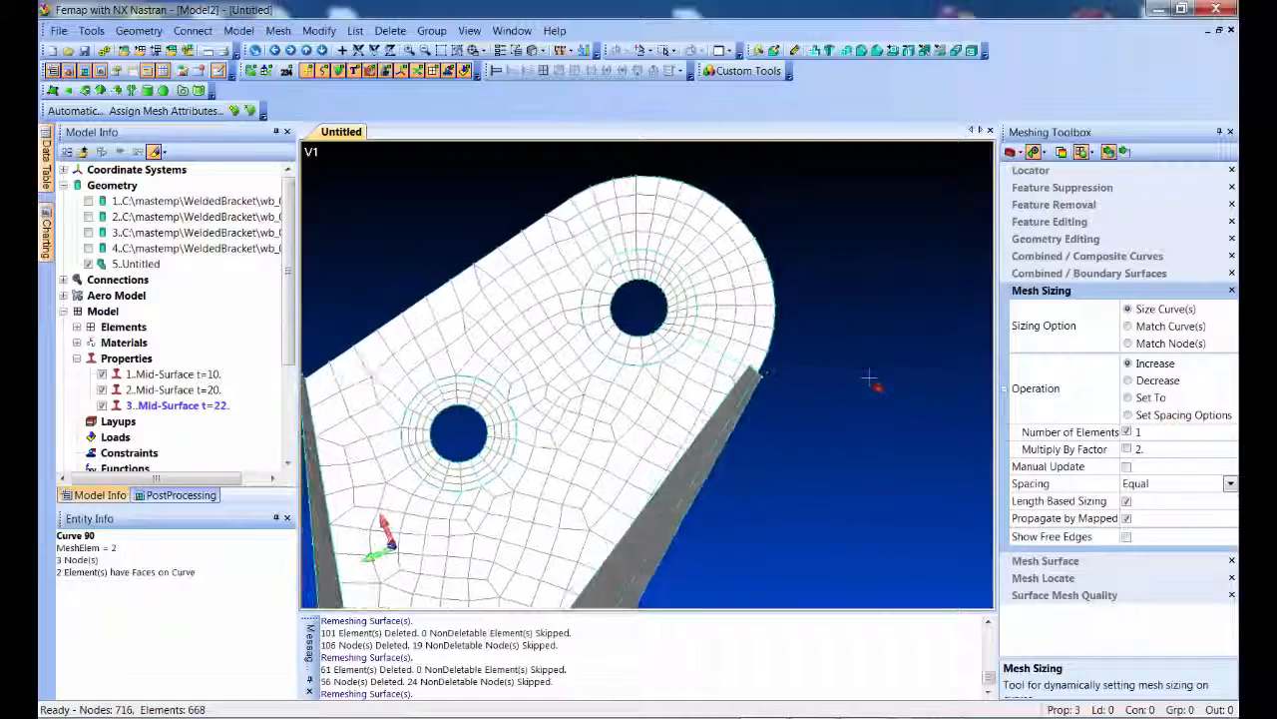
pyautogui.click(560, 319)
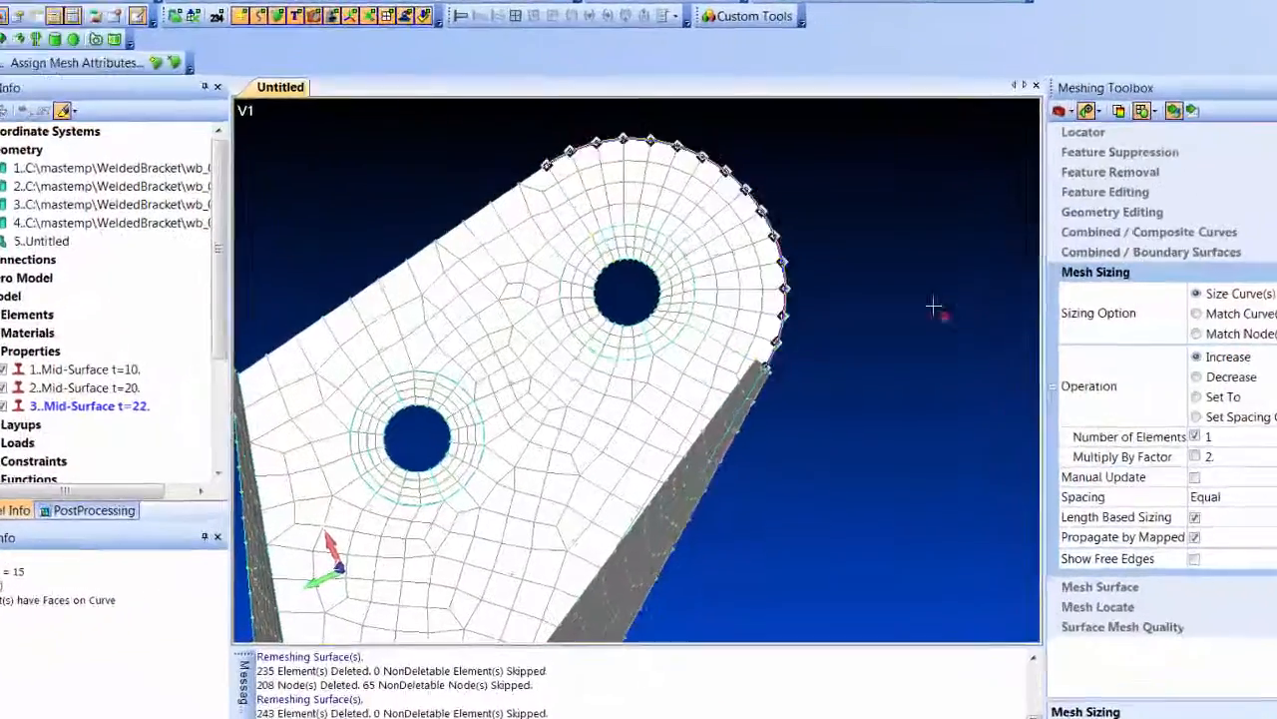
pyautogui.scroll(-3, 933, 306)
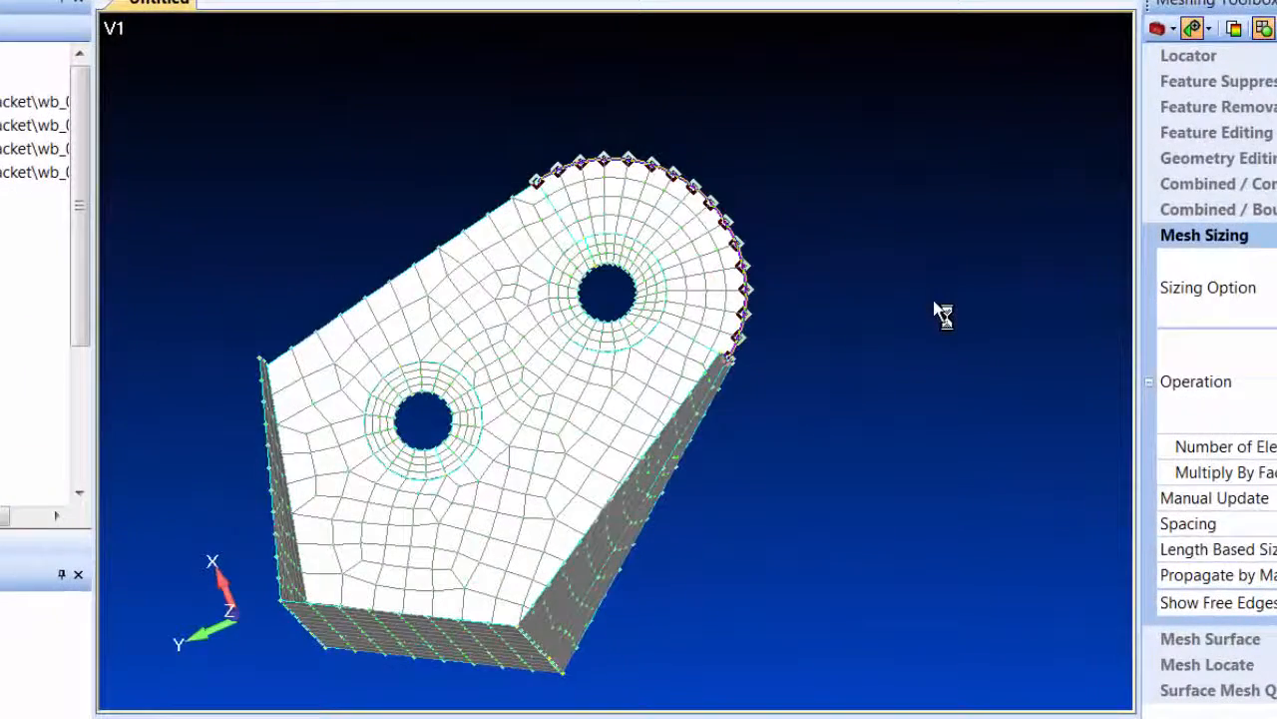